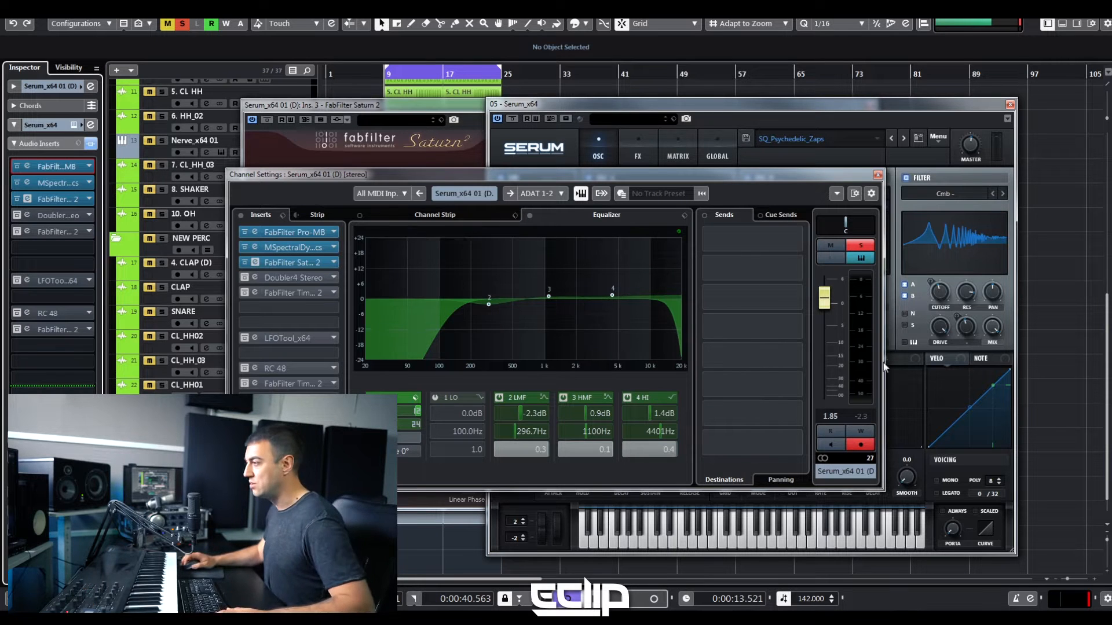
Step: Close the Channel Settings and FabFilter Saturn 2 windows so the Serum synth is unobstructed
{"action": "left_click", "coordinate": [878, 175]}
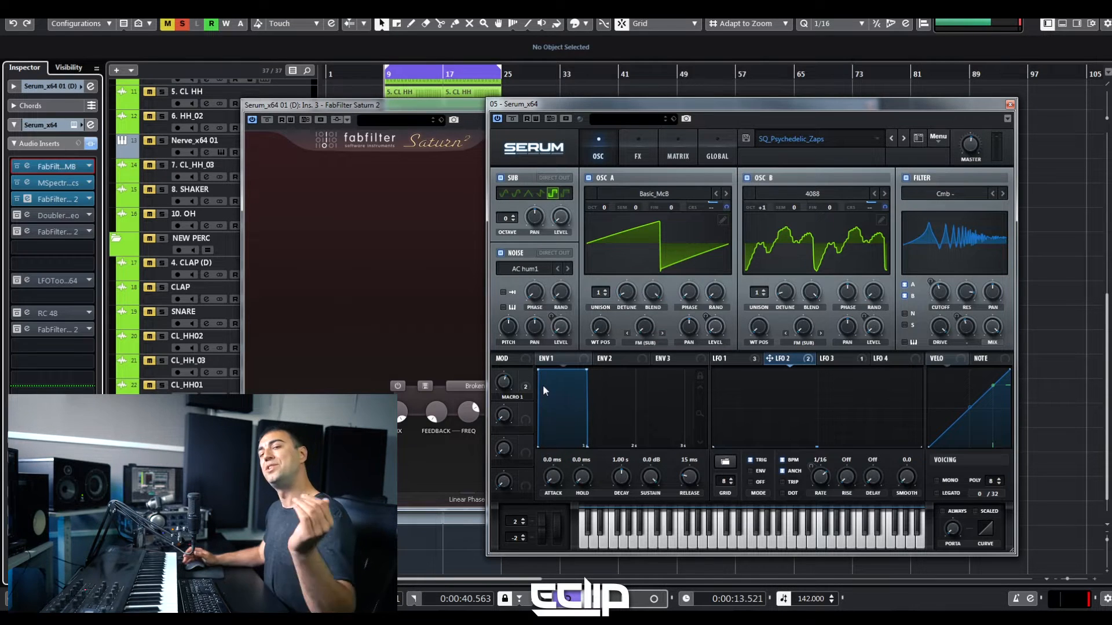
{"action": "left_click_drag", "start_coordinate": [456, 105], "coordinate": [463, 107]}
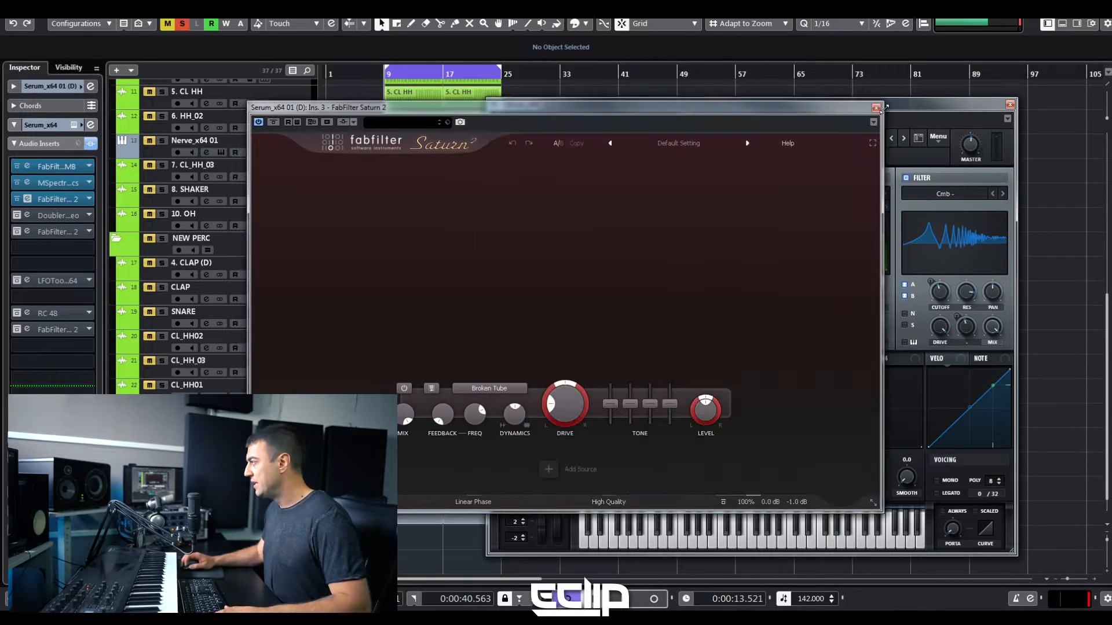
{"action": "left_click", "coordinate": [876, 108]}
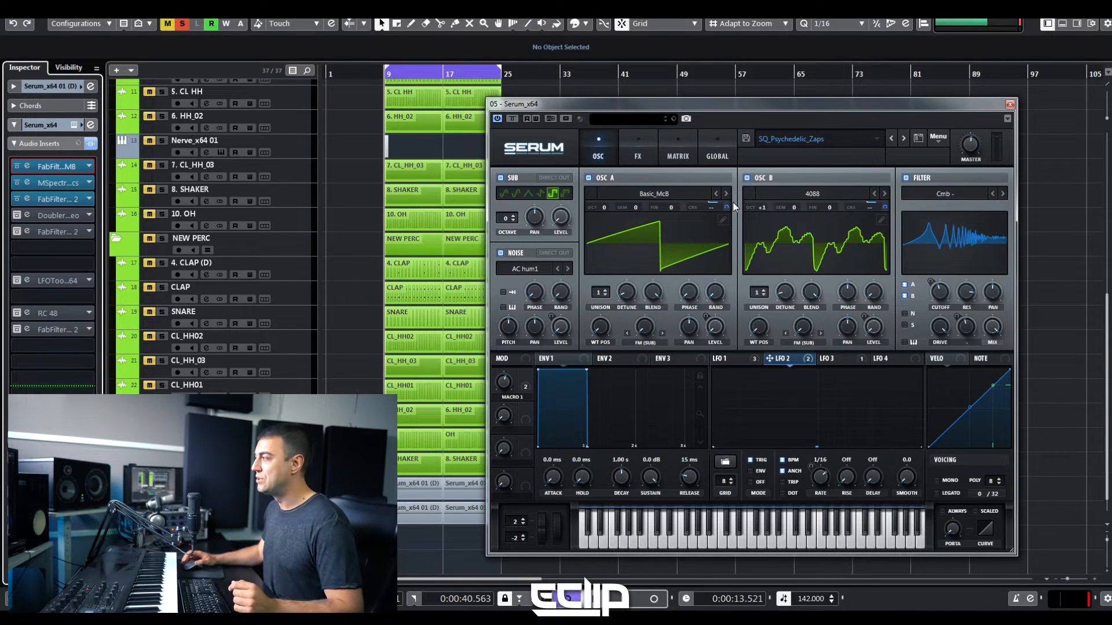
Step: Look through the Flanger category of Serum's filter types without choosing another type
{"action": "left_click", "coordinate": [937, 197]}
{"action": "mouse_move", "coordinate": [935, 232]}
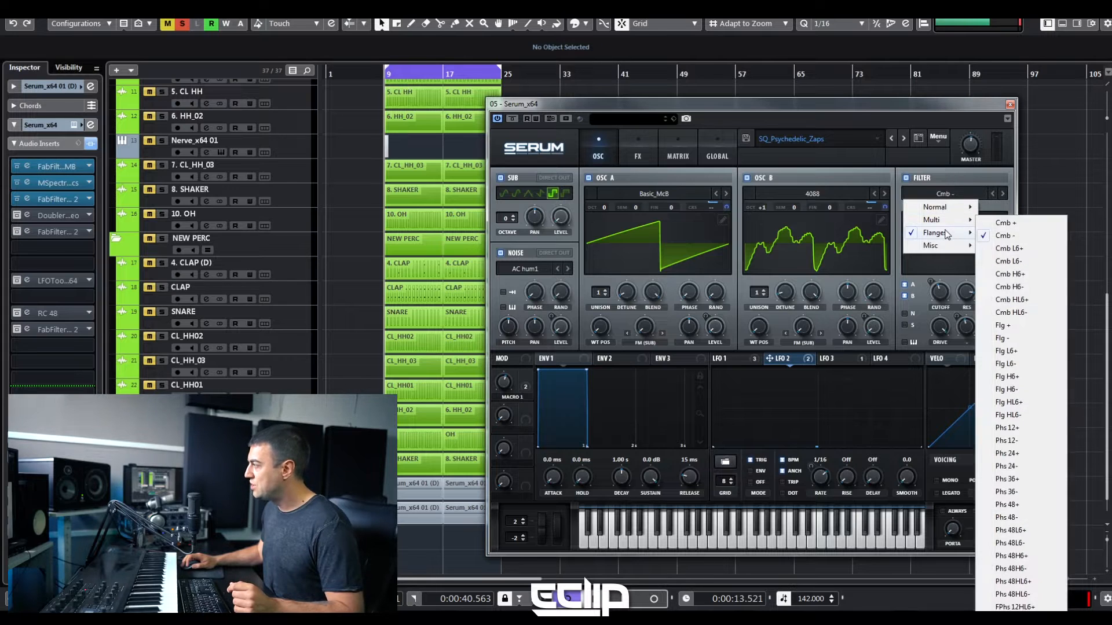
{"action": "left_click", "coordinate": [975, 171]}
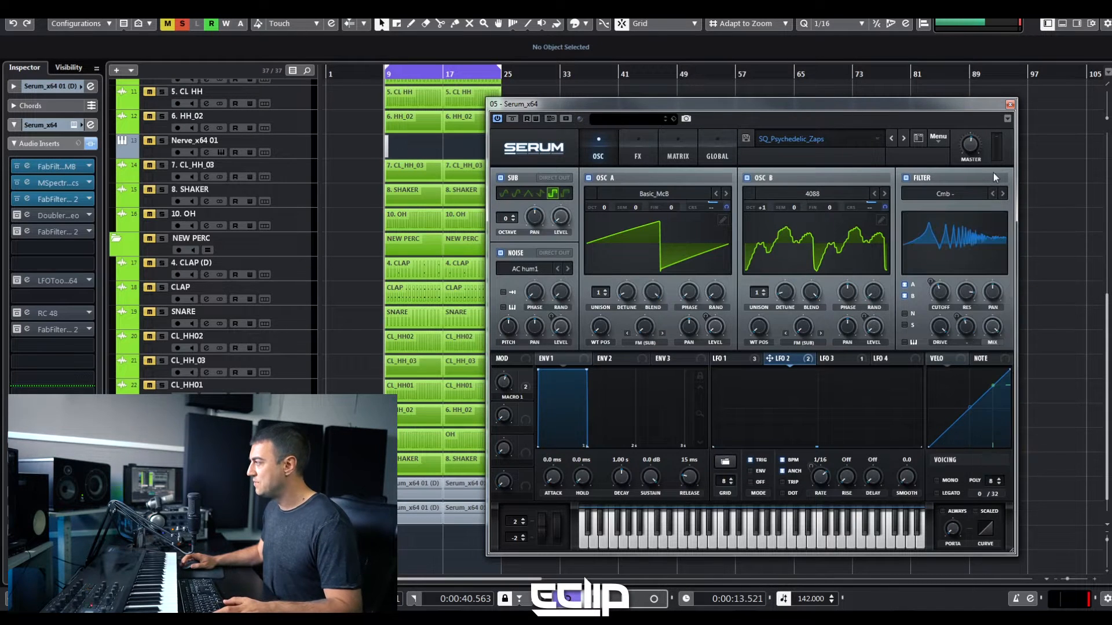
Step: Play the loop while checking which modulator is assigned to the filter's variable knob
{"action": "key", "text": "space"}
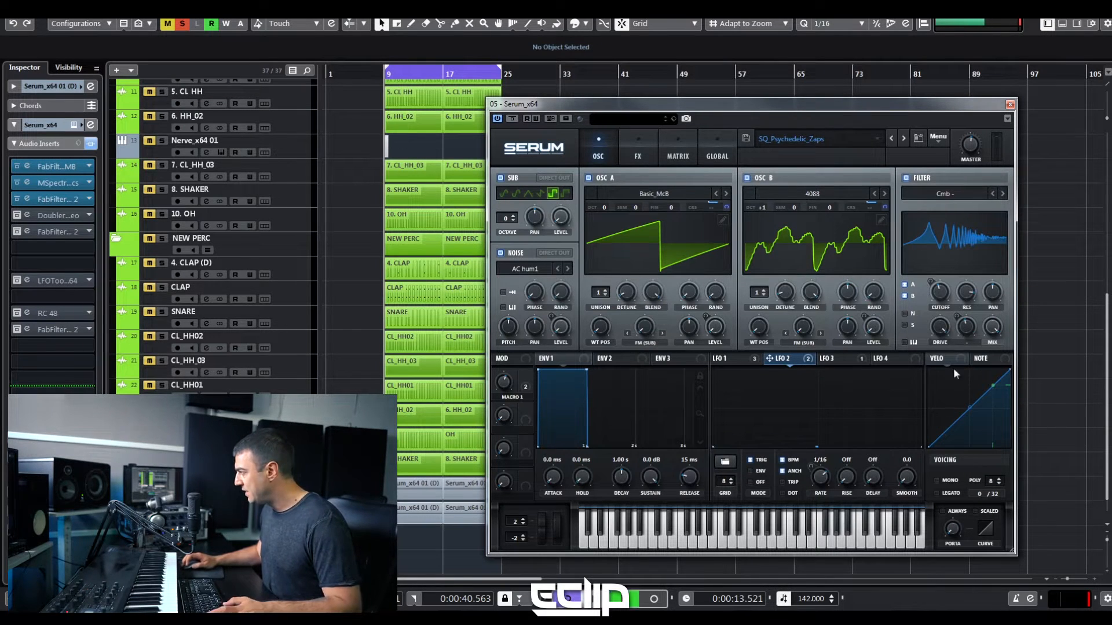
{"action": "right_click", "coordinate": [971, 328]}
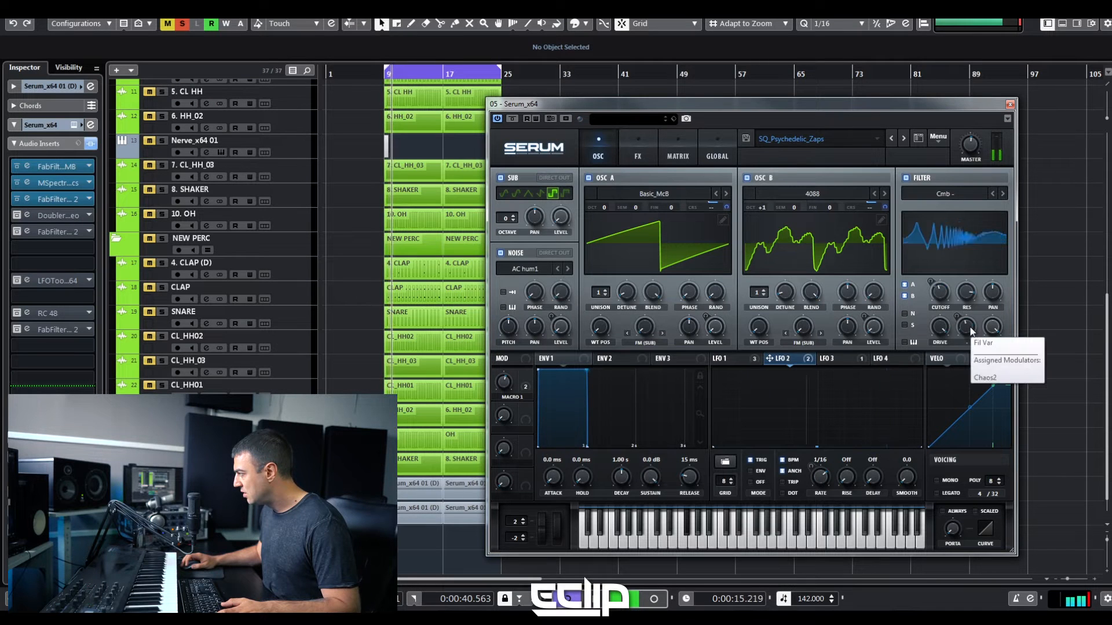
{"action": "mouse_move", "coordinate": [972, 327]}
{"action": "left_mouse_down"}
{"action": "mouse_move", "coordinate": [994, 404]}
{"action": "mouse_move", "coordinate": [981, 329]}
{"action": "left_mouse_up"}
{"action": "key", "text": "space"}
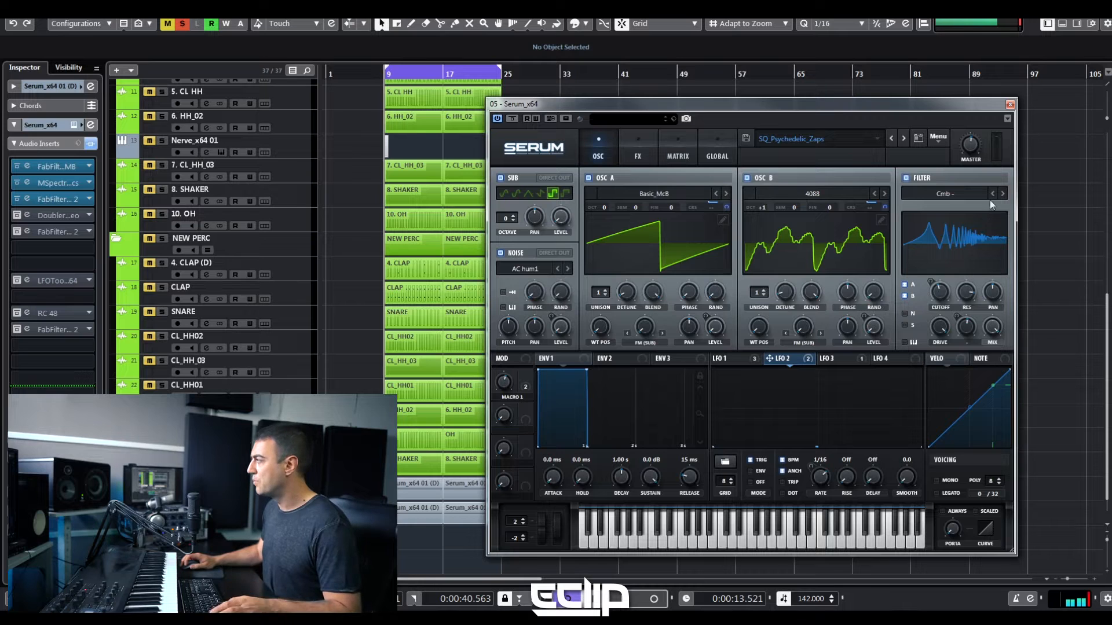
Step: Audition the Cmb L6+ filter type during playback and switch Serum's filter to Cmb H6+
{"action": "left_click", "coordinate": [1002, 193]}
{"action": "right_click", "coordinate": [968, 329]}
{"action": "left_click_drag", "start_coordinate": [968, 329], "coordinate": [972, 344]}
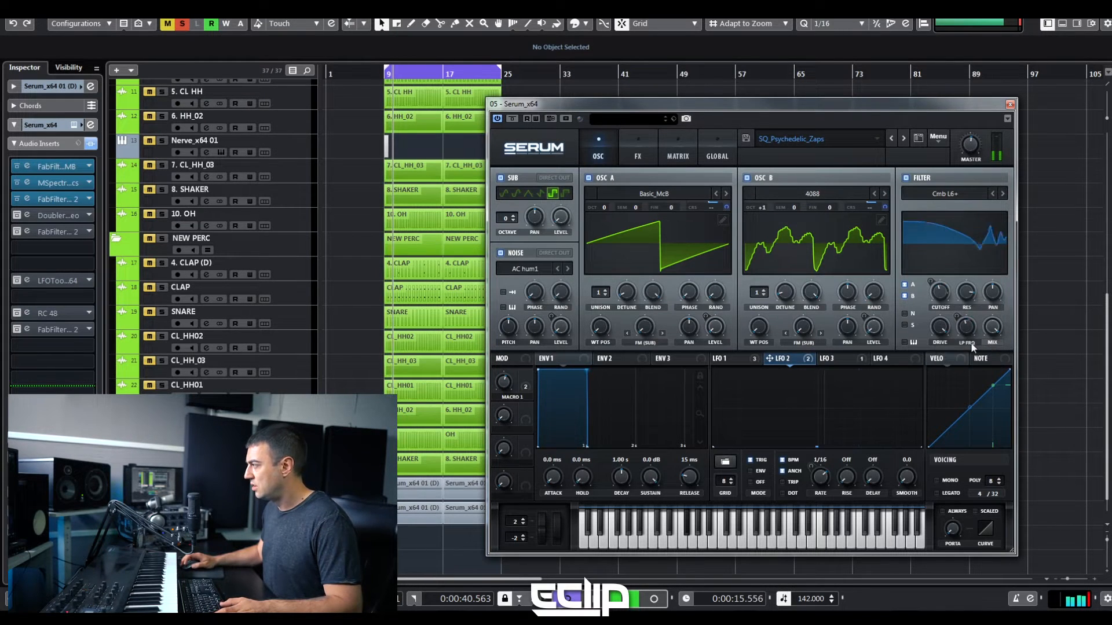
{"action": "left_click", "coordinate": [1001, 192]}
{"action": "left_click", "coordinate": [1002, 195]}
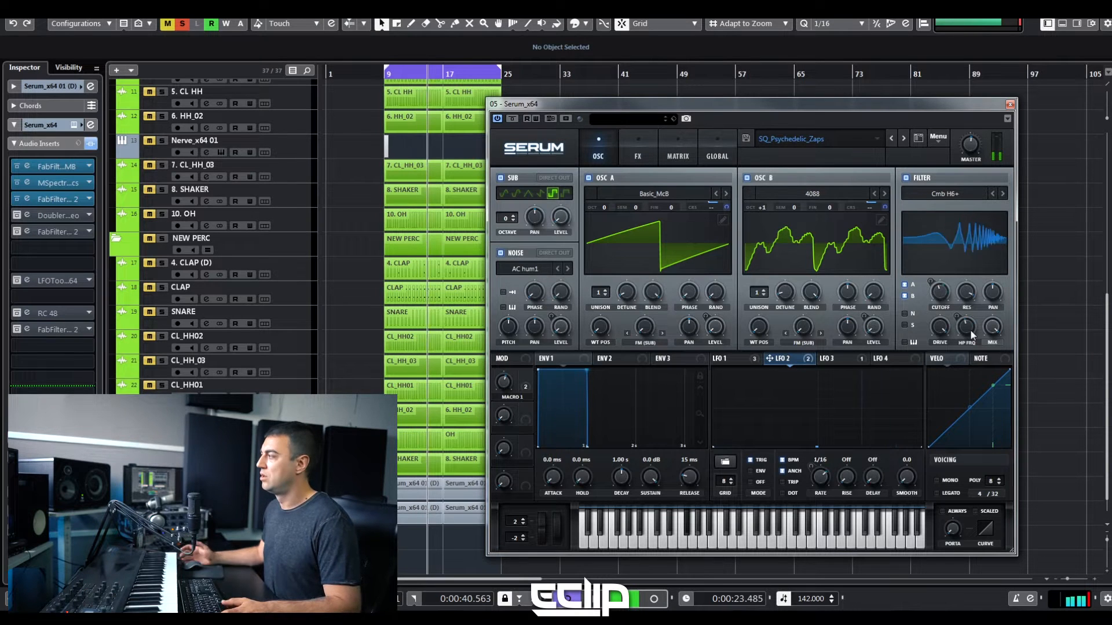
{"action": "key", "text": "space"}
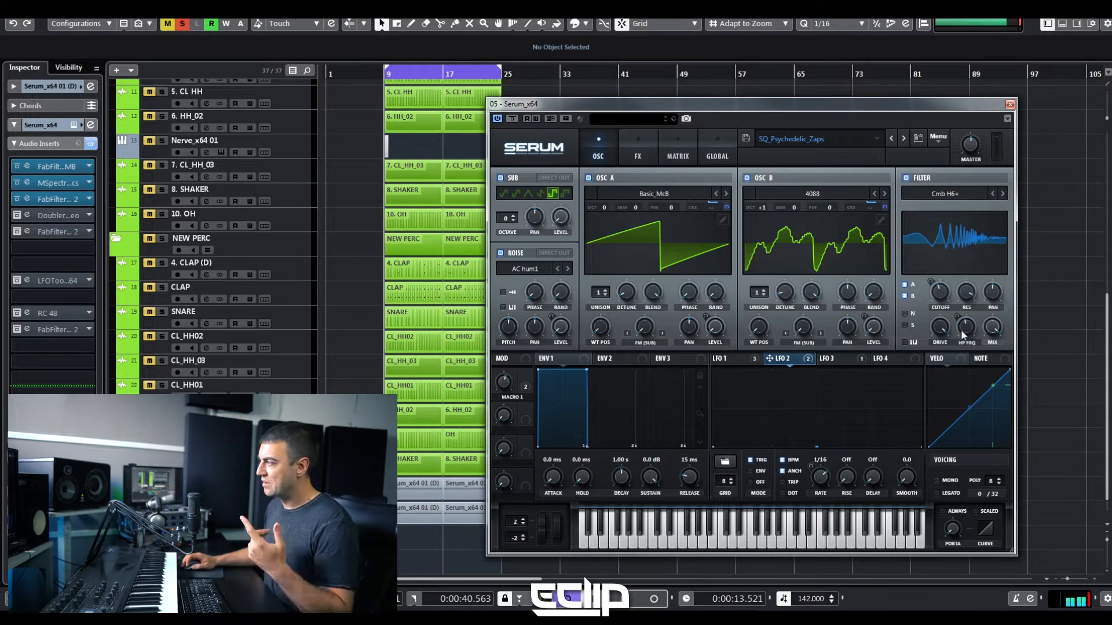
Step: Check the modulators on the filter's HP FRQ knob and the Chaos2 to Fil Var routing in the modulation matrix
{"action": "right_click", "coordinate": [967, 336]}
{"action": "left_click", "coordinate": [975, 339]}
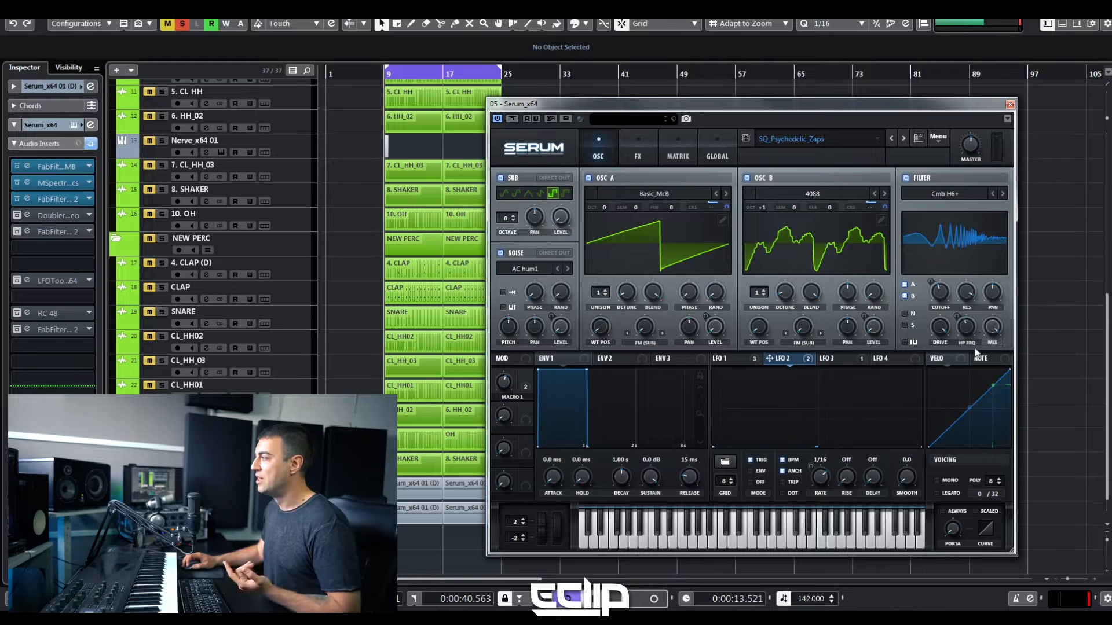
{"action": "left_click", "coordinate": [677, 155]}
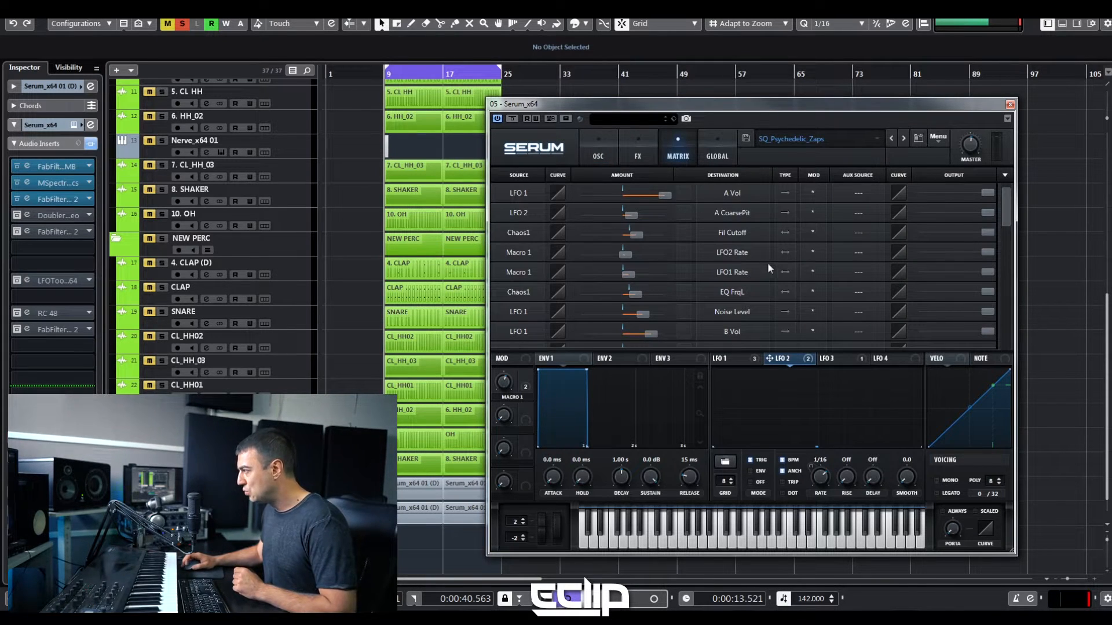
{"action": "scroll", "coordinate": [766, 262], "scroll_direction": "down", "scroll_amount": 6}
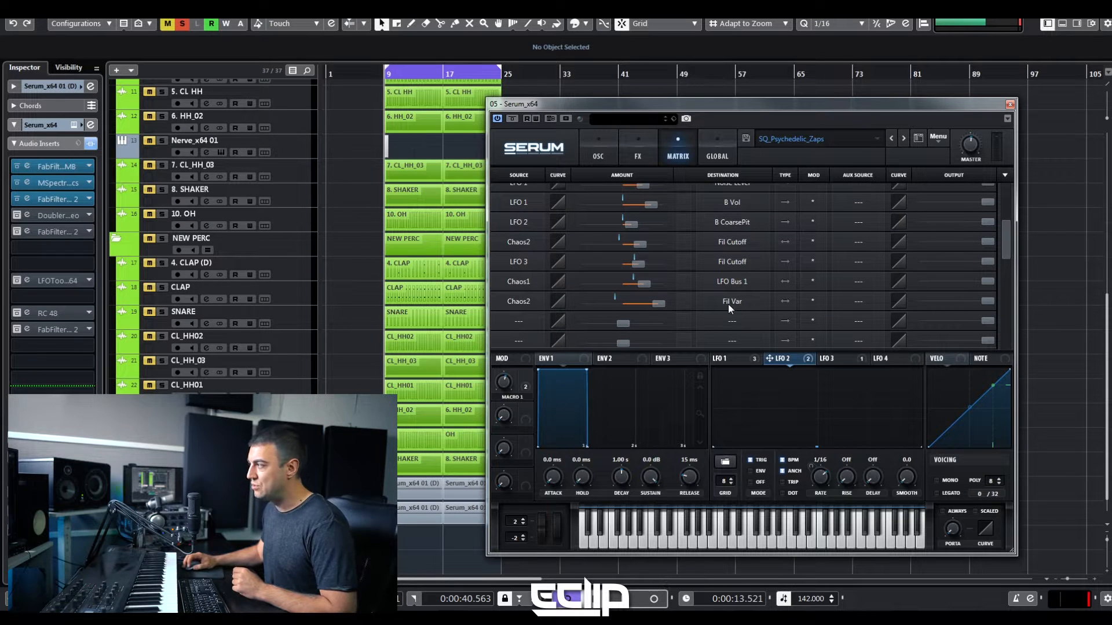
{"action": "left_click", "coordinate": [598, 155]}
{"action": "left_click", "coordinate": [677, 155]}
{"action": "left_click", "coordinate": [597, 152]}
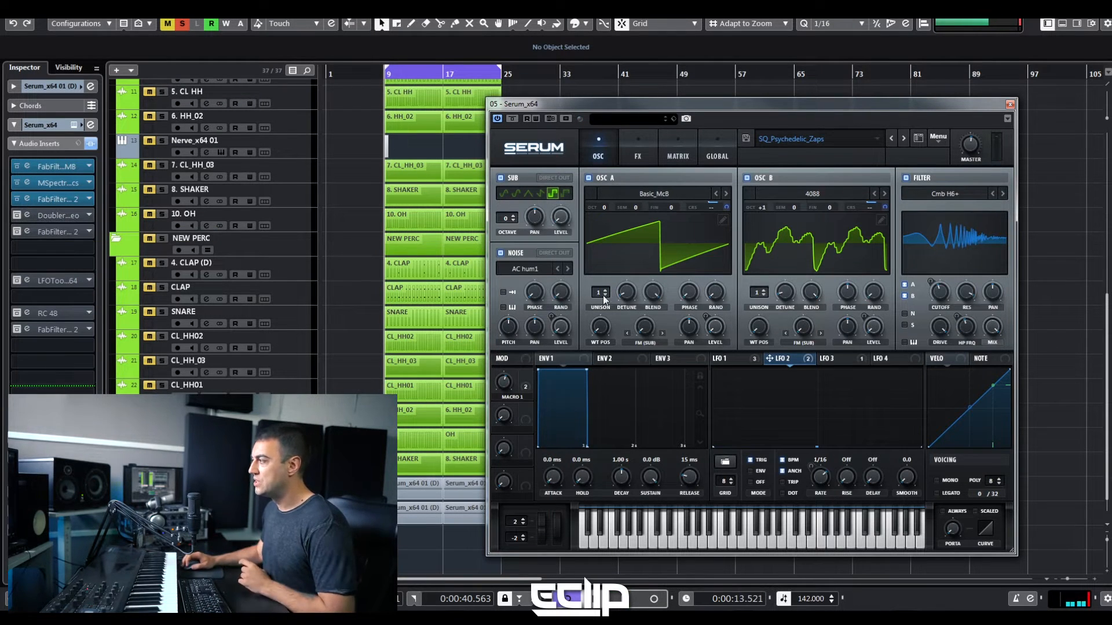
Step: Try 7 unison voices on oscillators A and B during playback, and reset both to 1
{"action": "left_click_drag", "start_coordinate": [600, 290], "coordinate": [592, 236]}
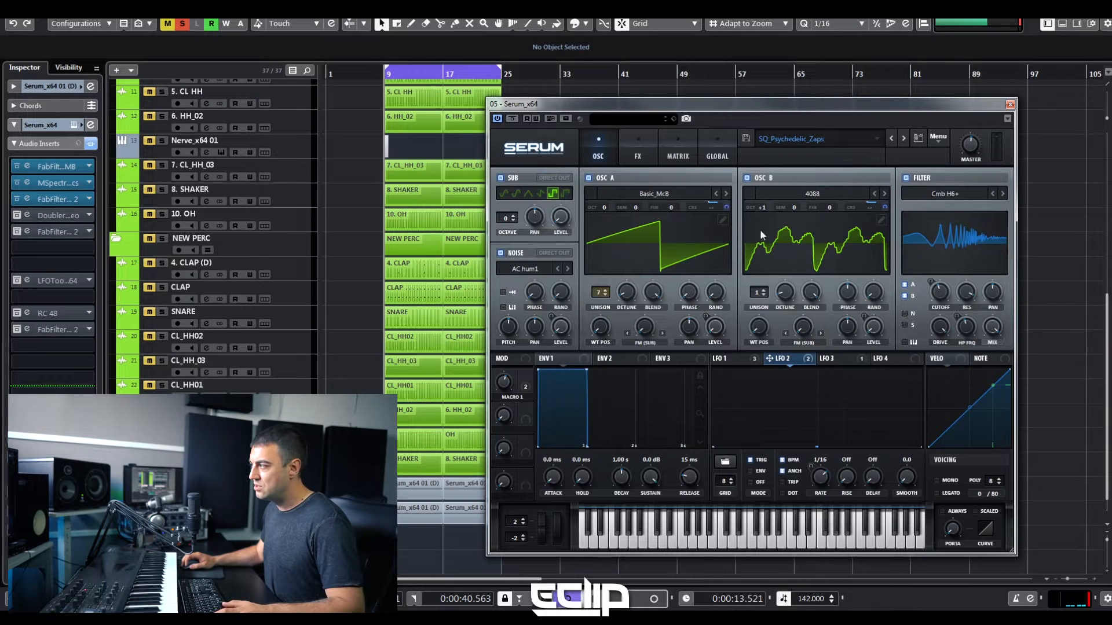
{"action": "left_click_drag", "start_coordinate": [763, 295], "coordinate": [757, 227]}
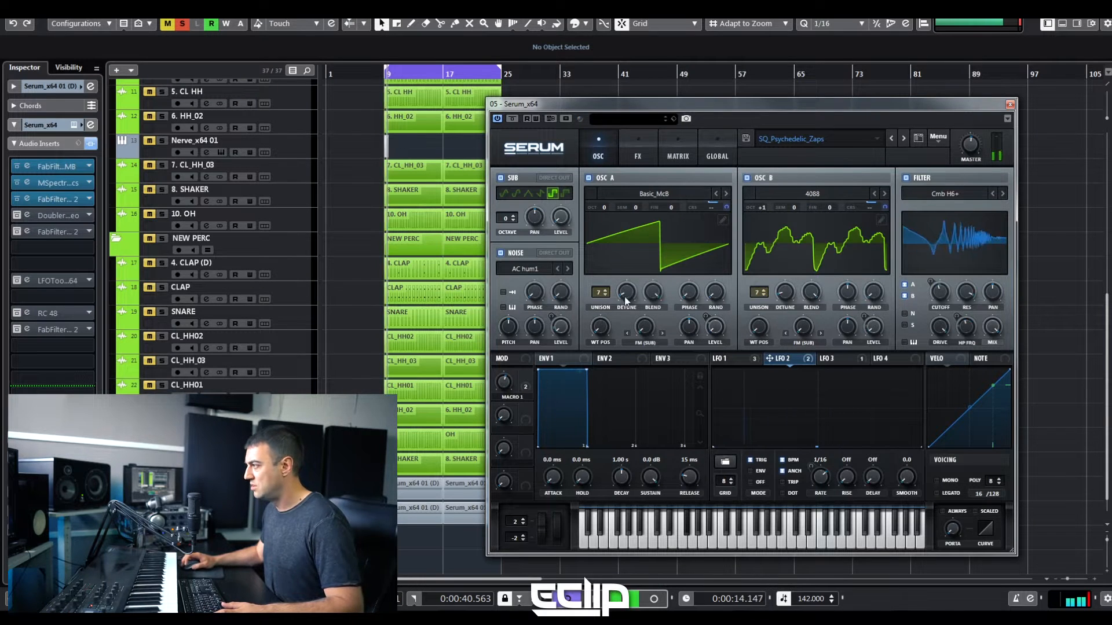
{"action": "left_click_drag", "start_coordinate": [601, 292], "coordinate": [602, 318]}
{"action": "left_click_drag", "start_coordinate": [756, 292], "coordinate": [777, 398]}
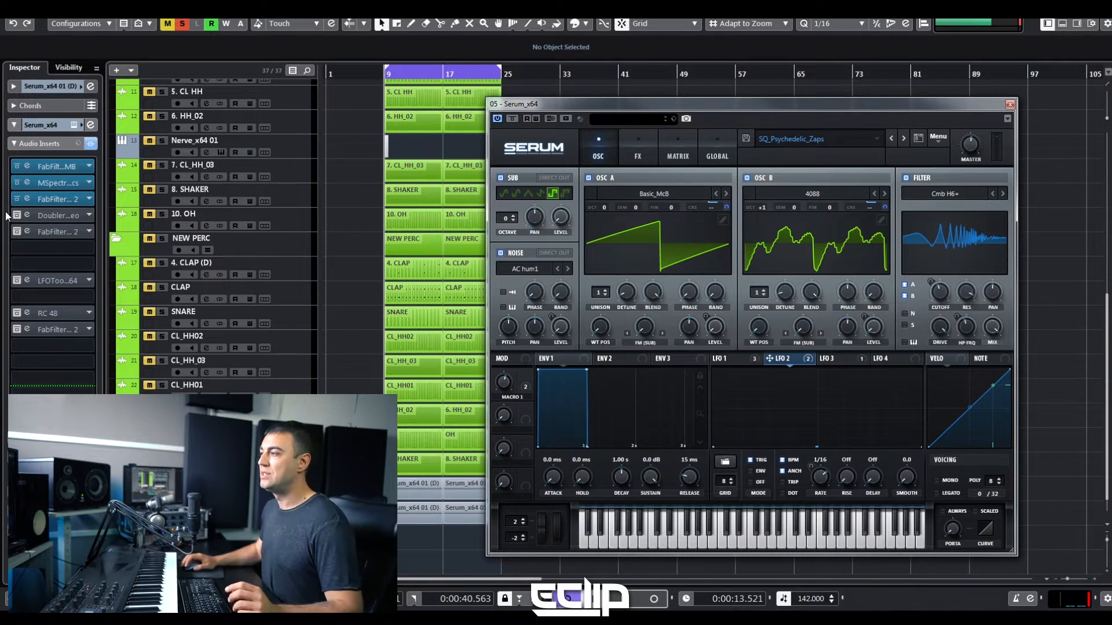
Step: Activate the Doubler4 Stereo insert on the Serum track and compare the sound with it bypassed
{"action": "left_click", "coordinate": [27, 213]}
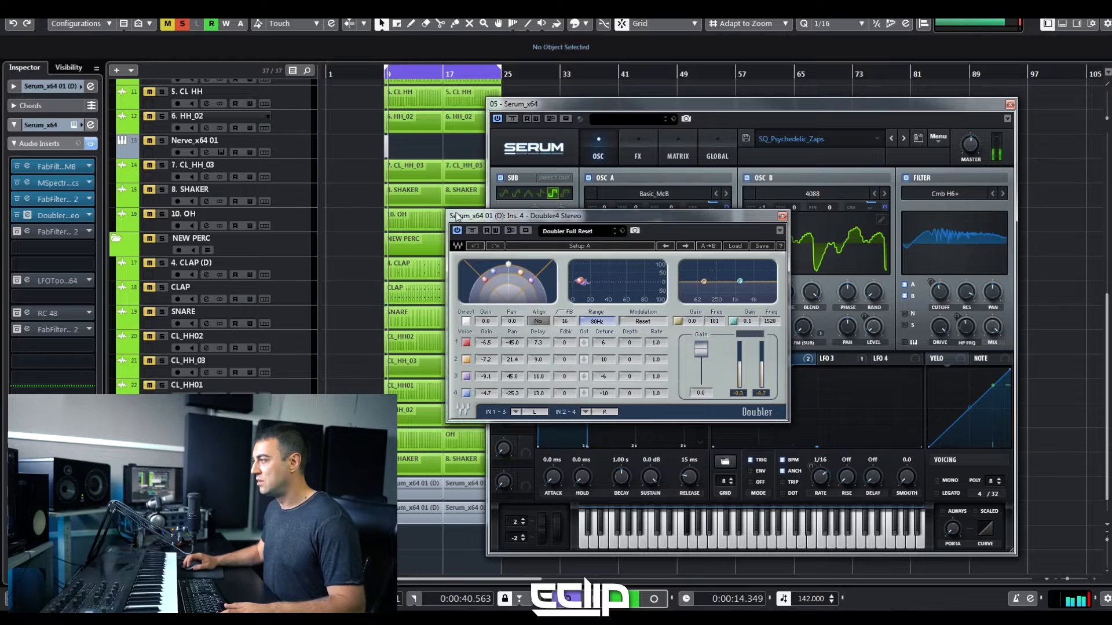
{"action": "left_click", "coordinate": [472, 231]}
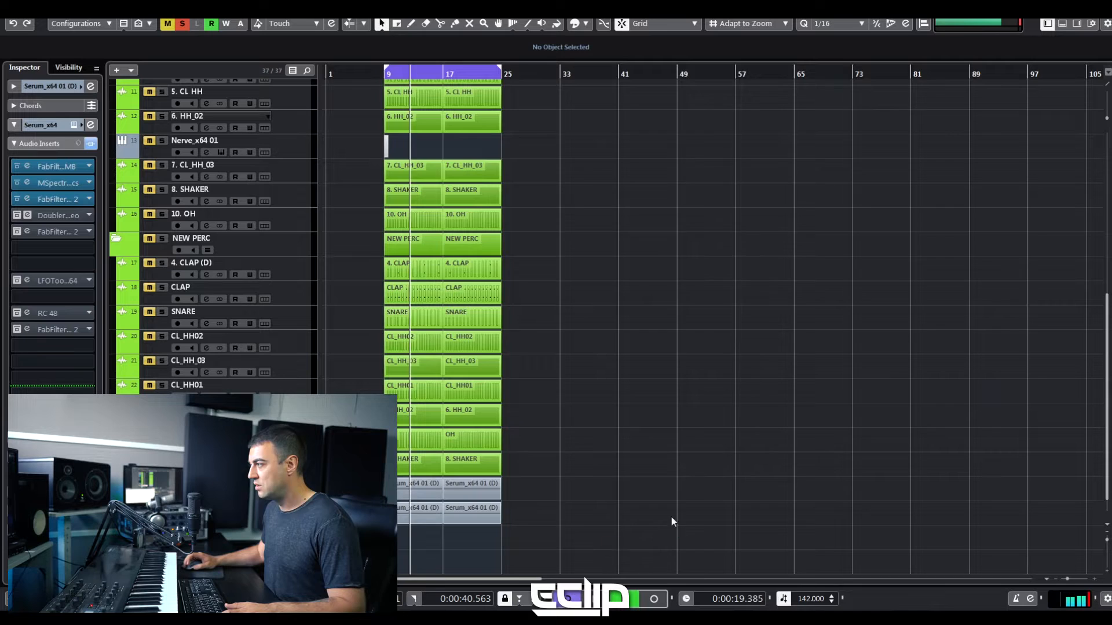
Step: Check the doubled sound's stereo width in the DIGICheck Totalyser during playback, and put the analyser away
{"action": "left_click", "coordinate": [671, 516]}
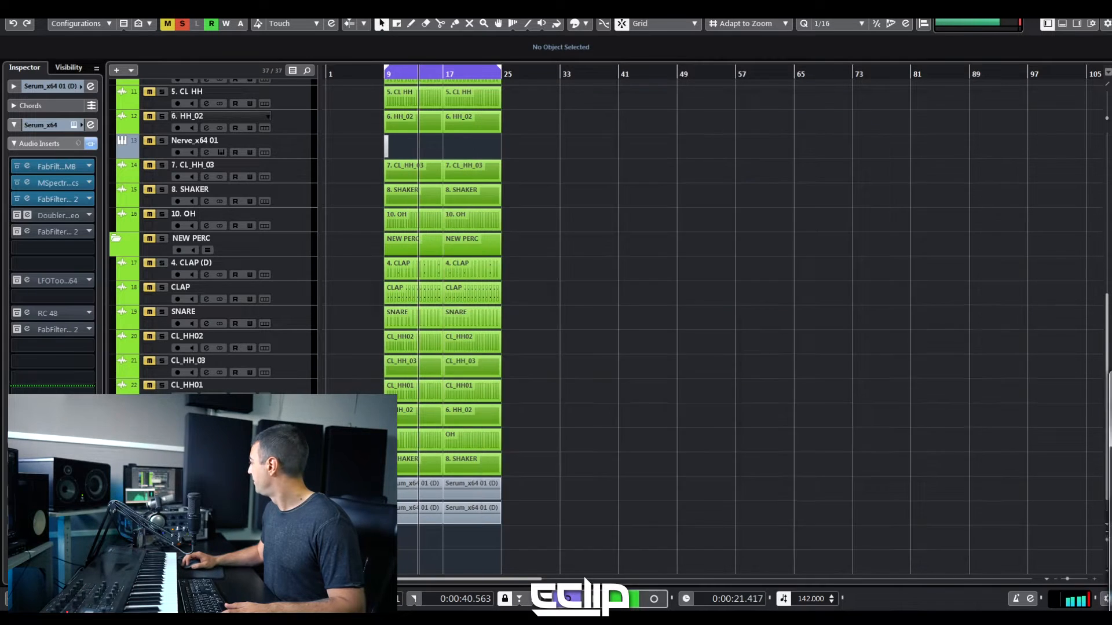
{"action": "left_click_drag", "start_coordinate": [1111, 381], "coordinate": [387, 85]}
{"action": "left_click", "coordinate": [646, 126]}
{"action": "left_click", "coordinate": [612, 152]}
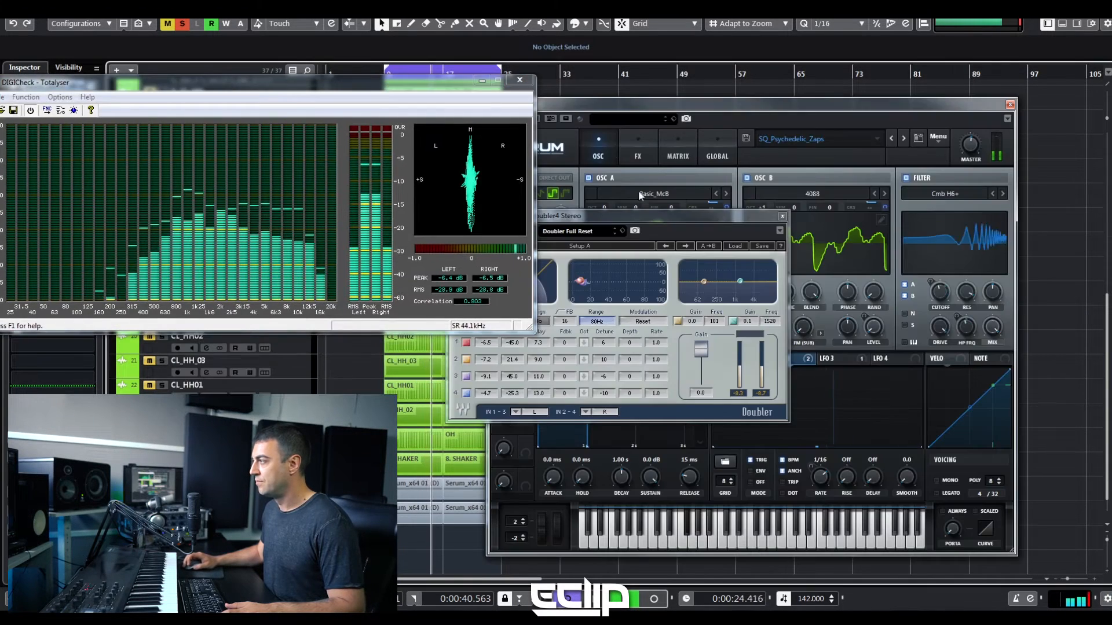
{"action": "left_click_drag", "start_coordinate": [579, 216], "coordinate": [776, 225]}
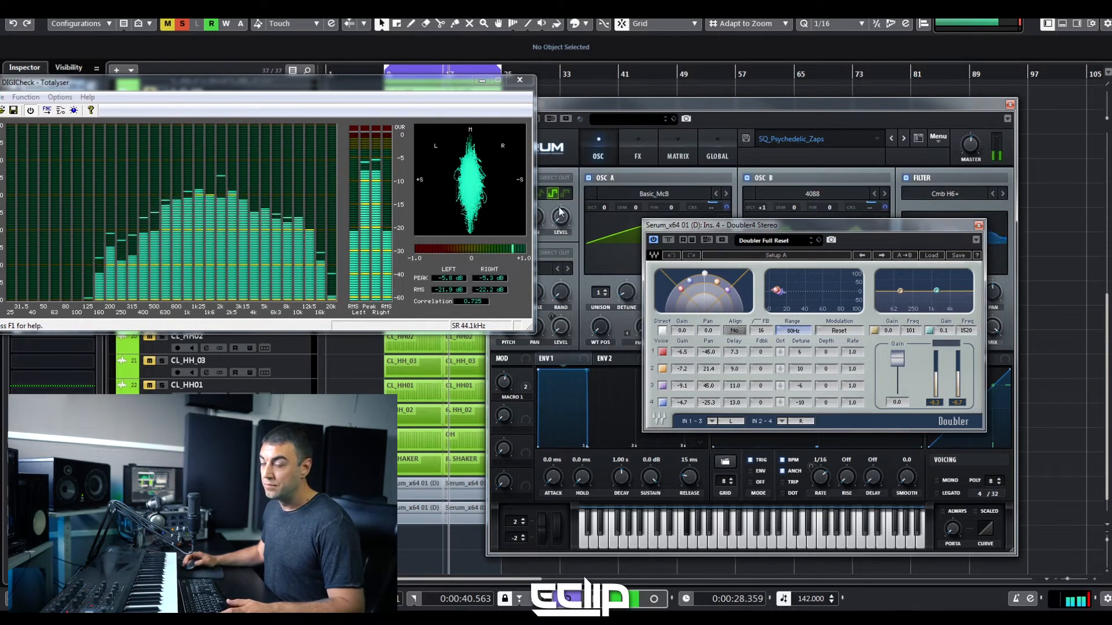
{"action": "key", "text": "space"}
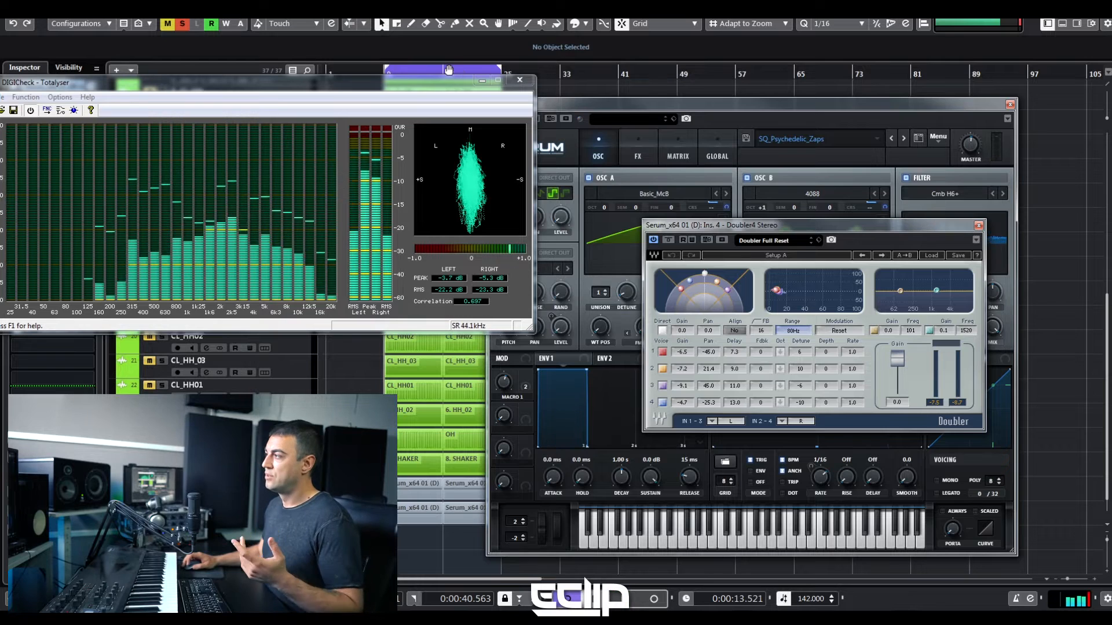
{"action": "left_click", "coordinate": [484, 82]}
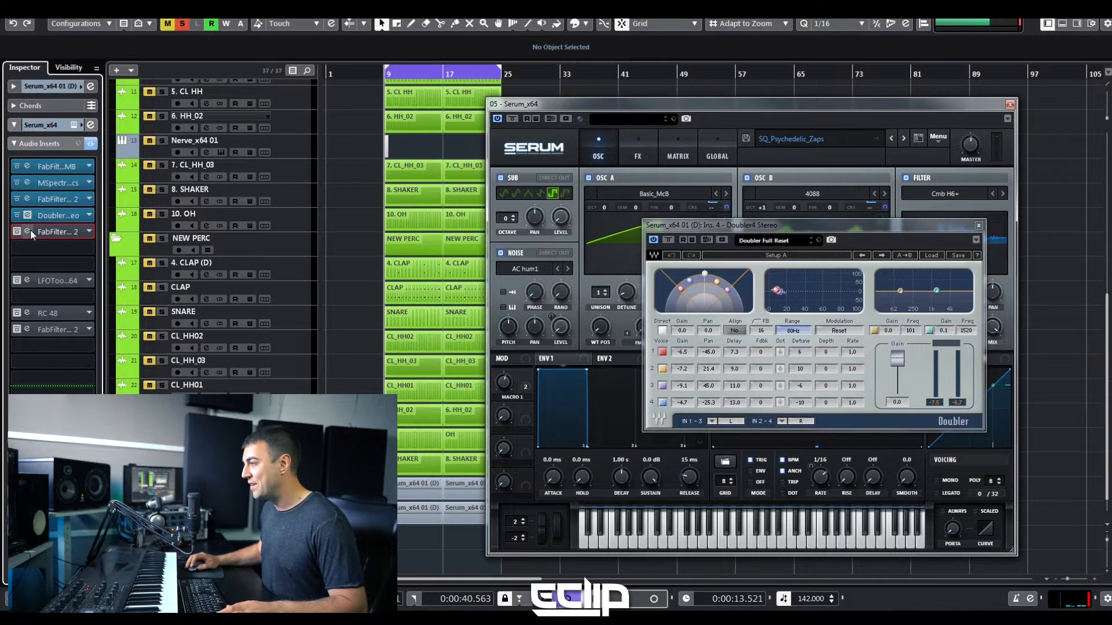
Step: Close the Serum and Doubler4 windows and reposition the FabFilter Timeless 2 window over the arrangement
{"action": "left_click", "coordinate": [1010, 104]}
{"action": "left_click", "coordinate": [978, 226]}
{"action": "left_click_drag", "start_coordinate": [430, 144], "coordinate": [490, 174]}
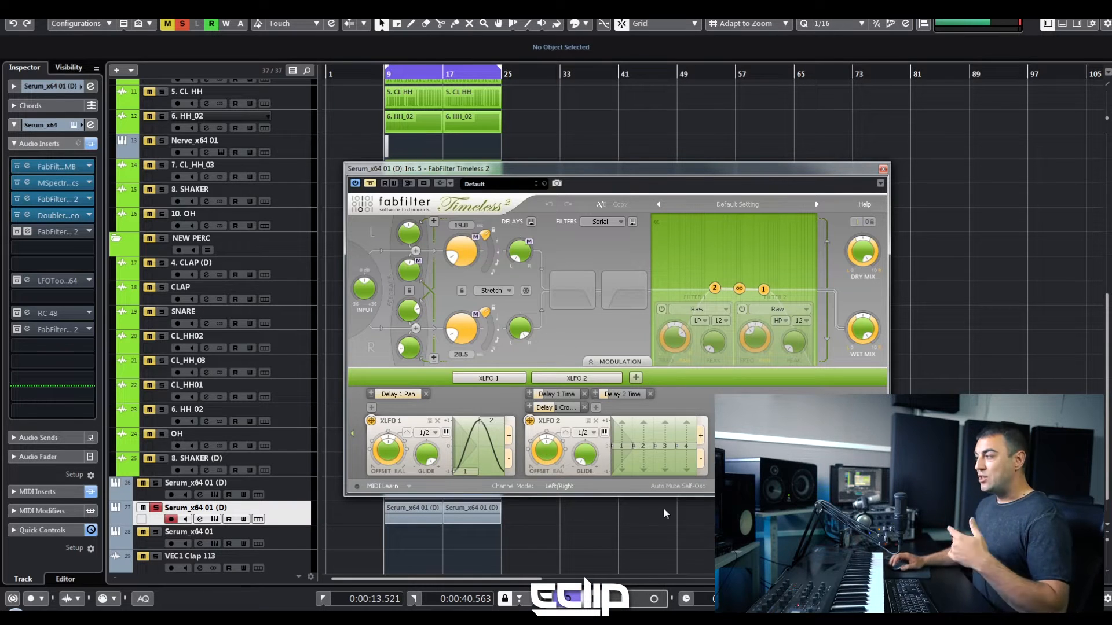
Step: Disable XLFO 1's Delay 1 Pan modulation and unlink the left and right delay controls in Timeless 2
{"action": "mouse_move", "coordinate": [390, 399]}
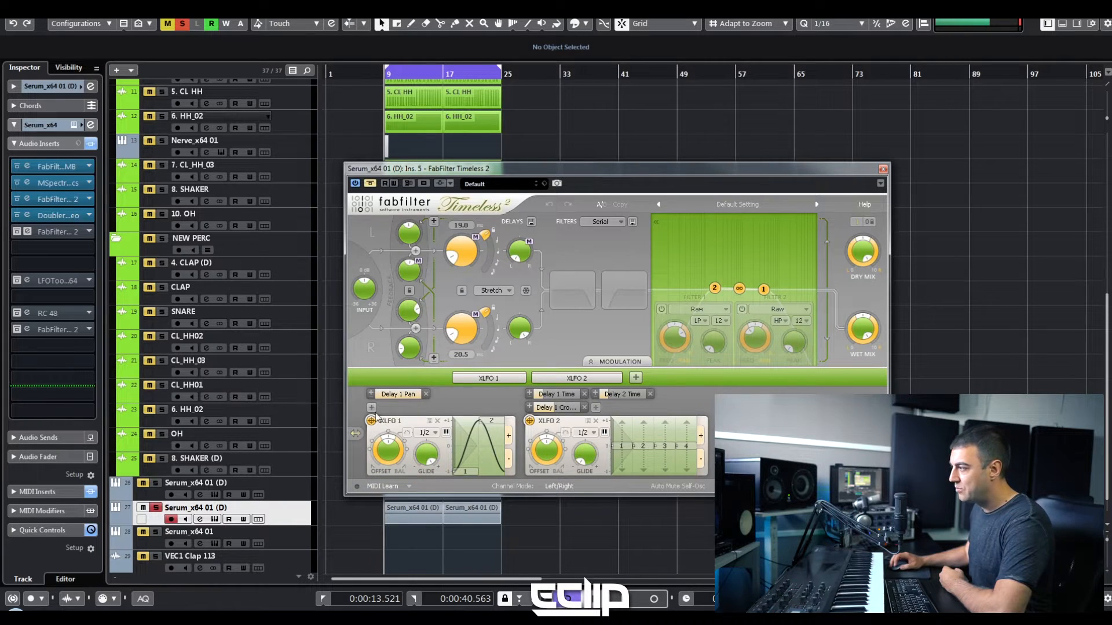
{"action": "left_click", "coordinate": [380, 394]}
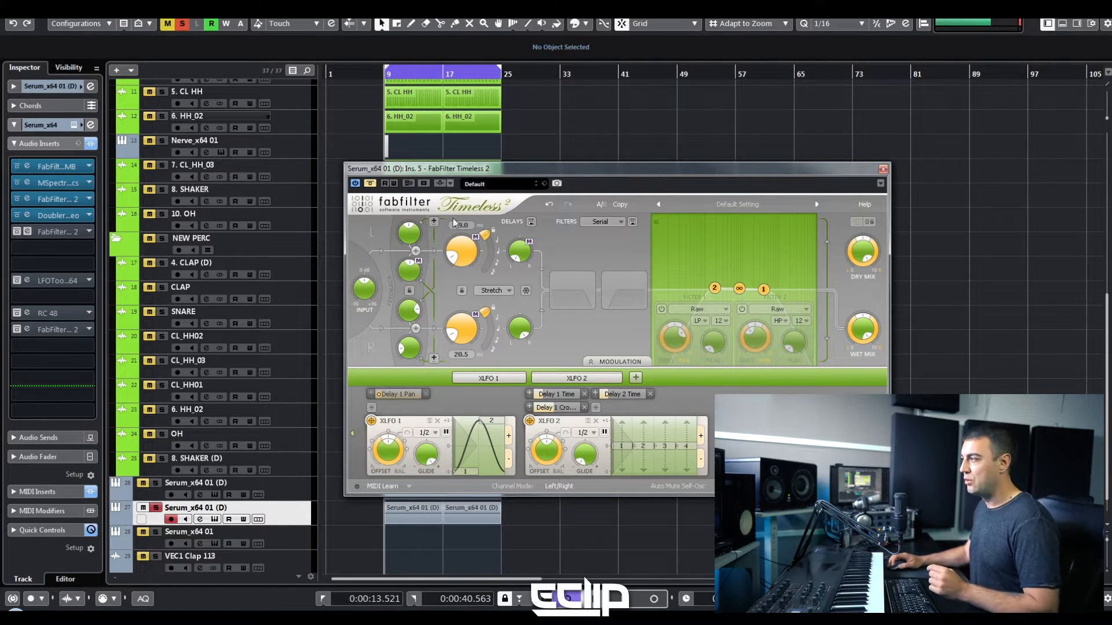
{"action": "mouse_move", "coordinate": [521, 255]}
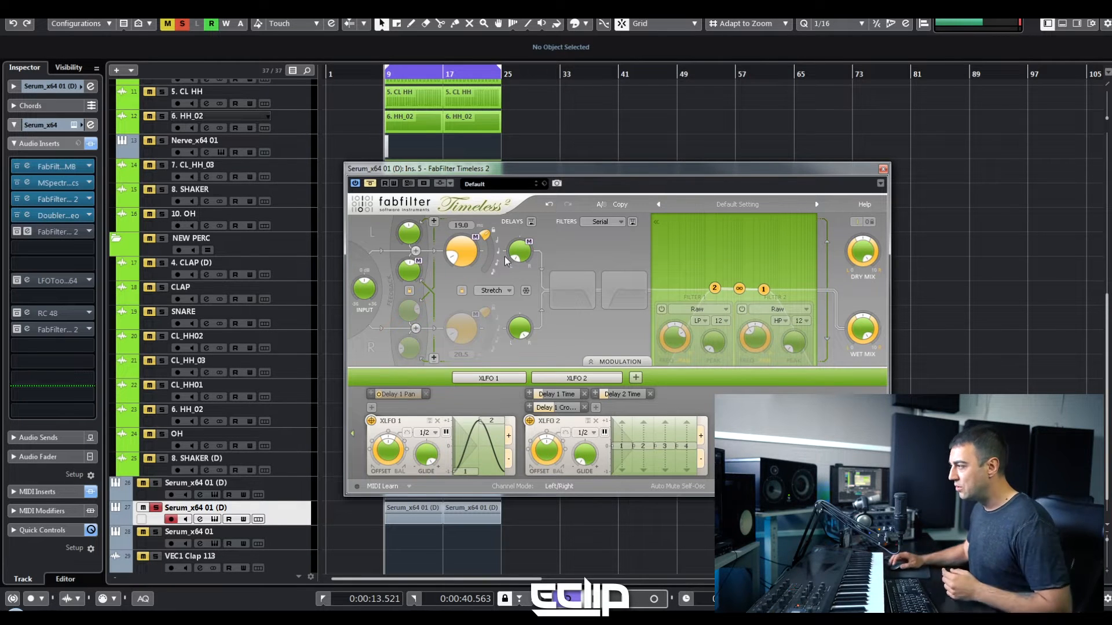
{"action": "left_click", "coordinate": [410, 291]}
{"action": "left_click", "coordinate": [461, 290]}
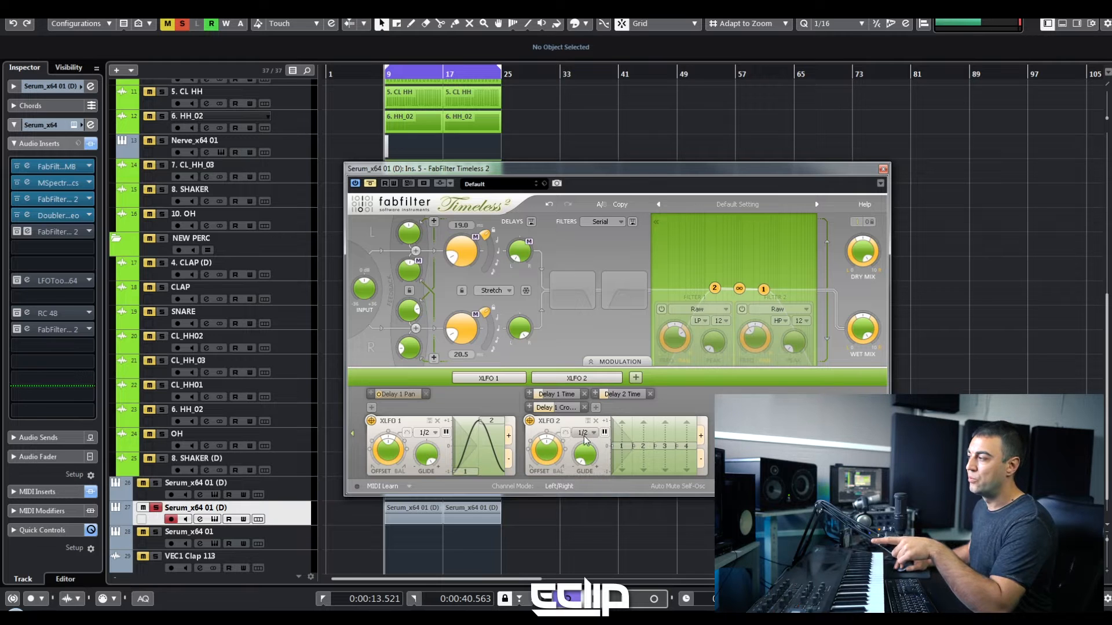
Step: Play the loop and take the FabFilter Timeless 2 insert out of bypass to hear its effect
{"action": "mouse_move", "coordinate": [585, 439]}
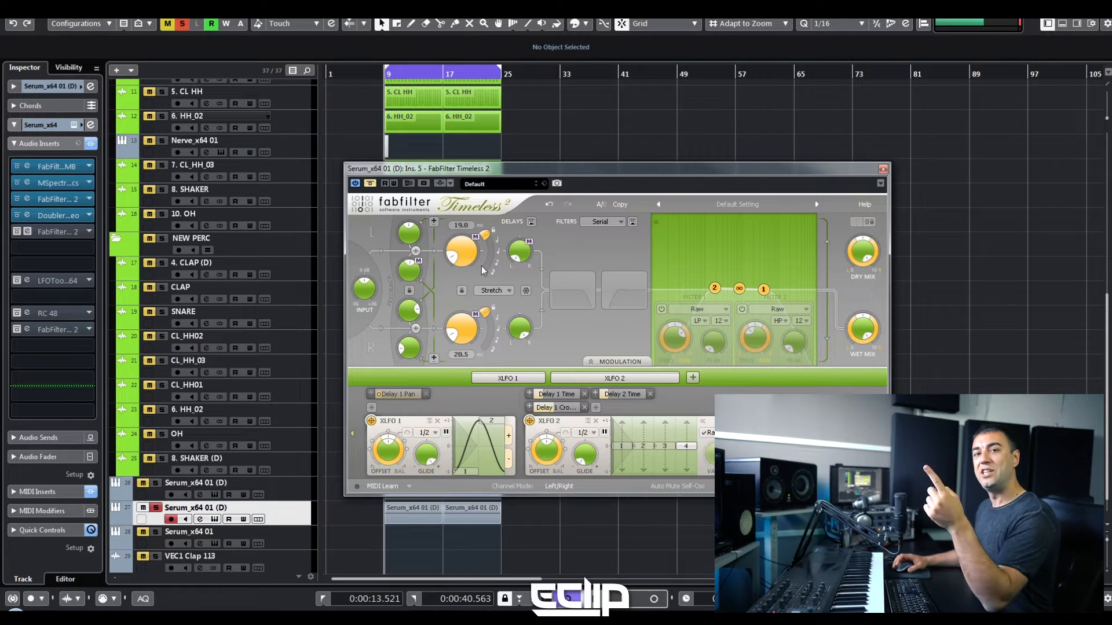
{"action": "mouse_move", "coordinate": [481, 266]}
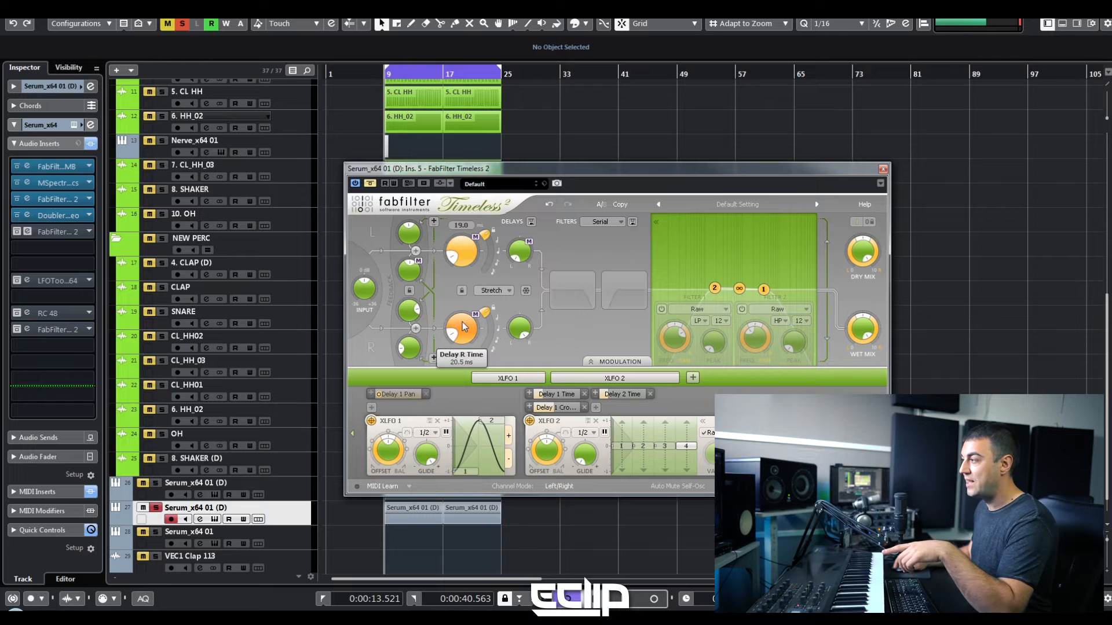
{"action": "mouse_move", "coordinate": [465, 331]}
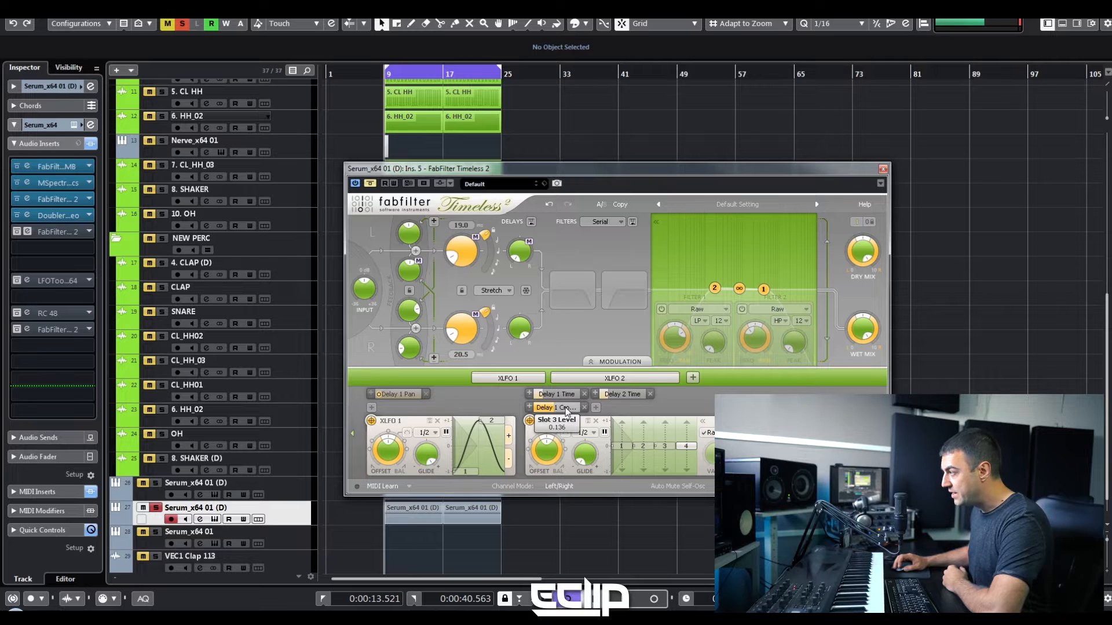
{"action": "mouse_move", "coordinate": [566, 411]}
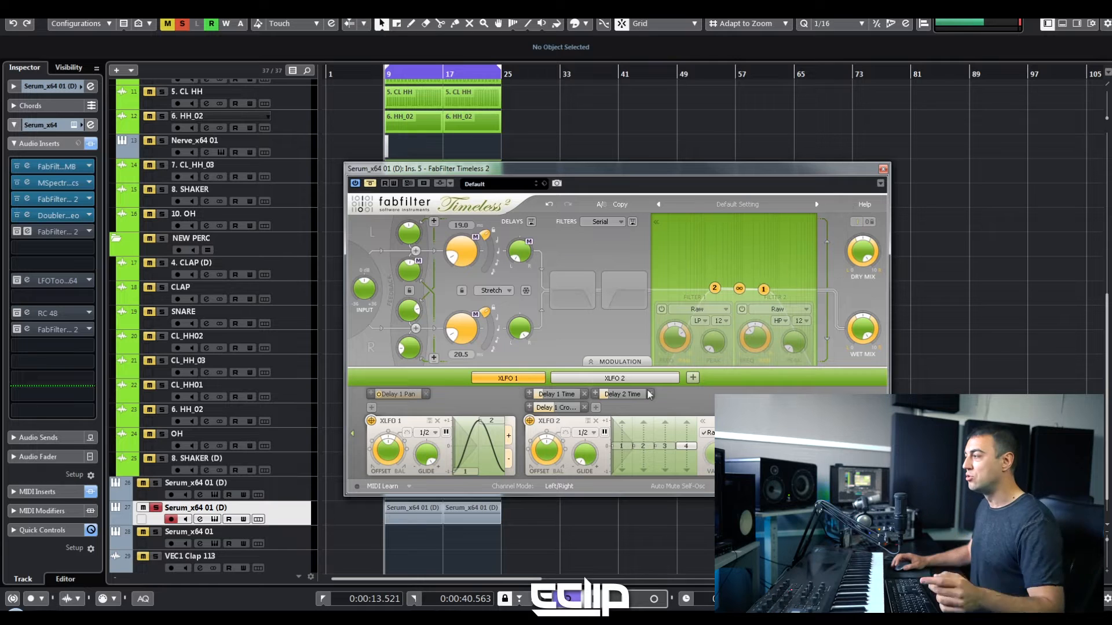
{"action": "key", "text": "space"}
{"action": "left_click", "coordinate": [370, 184]}
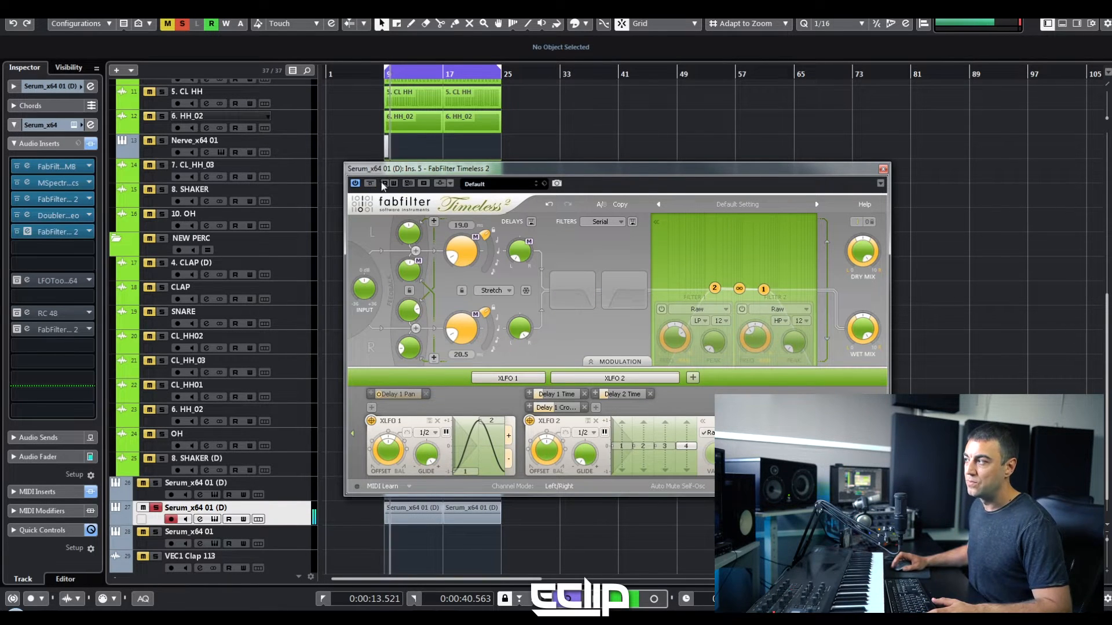
Step: Activate the LFOTool gater insert, move its window aside and set the LFO volume amount to 67 during playback
{"action": "mouse_move", "coordinate": [857, 363]}
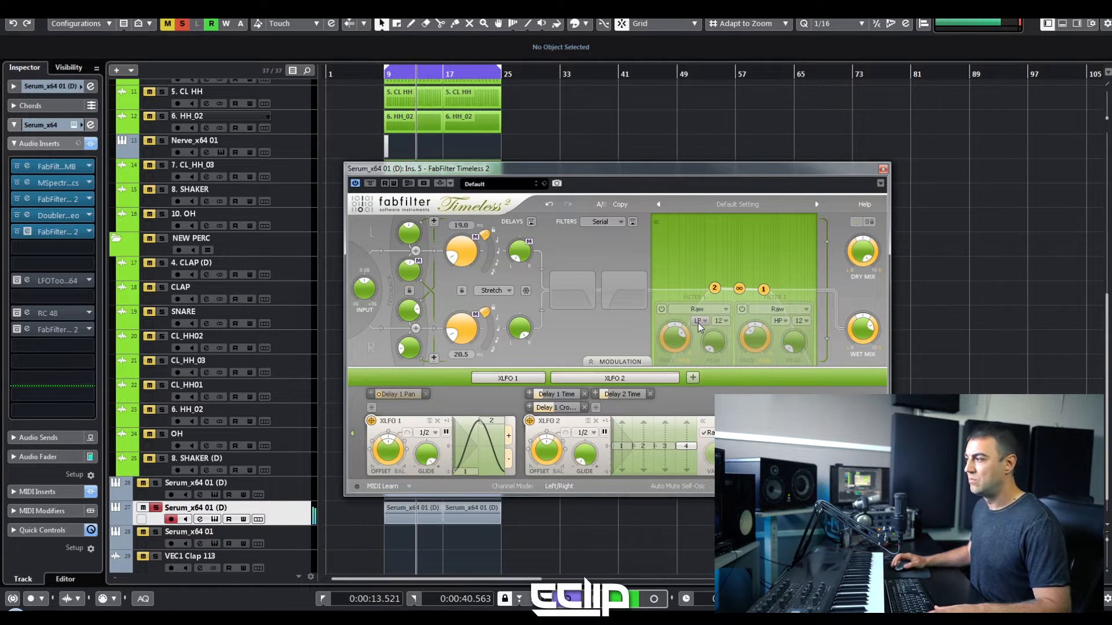
{"action": "mouse_move", "coordinate": [868, 256]}
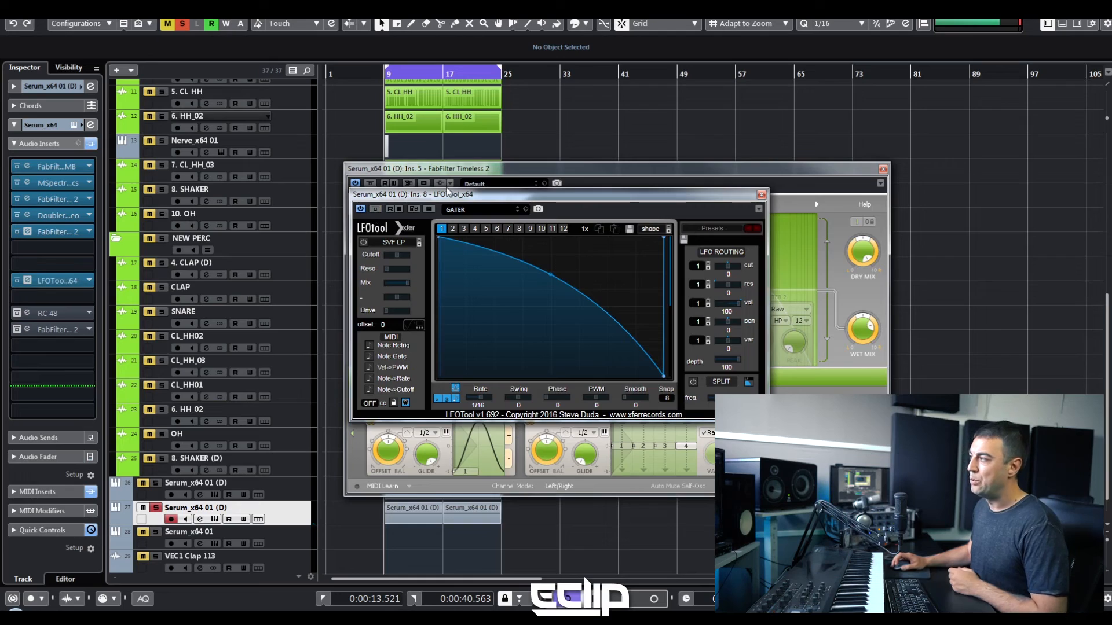
{"action": "left_click_drag", "start_coordinate": [447, 191], "coordinate": [251, 184]}
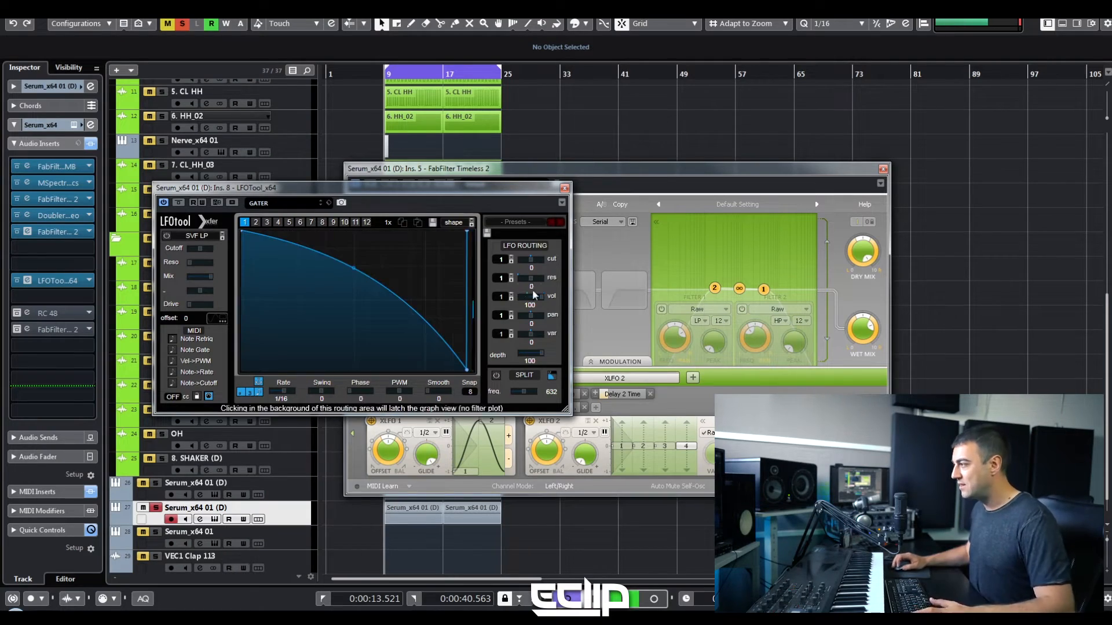
{"action": "left_click_drag", "start_coordinate": [529, 296], "coordinate": [532, 337]}
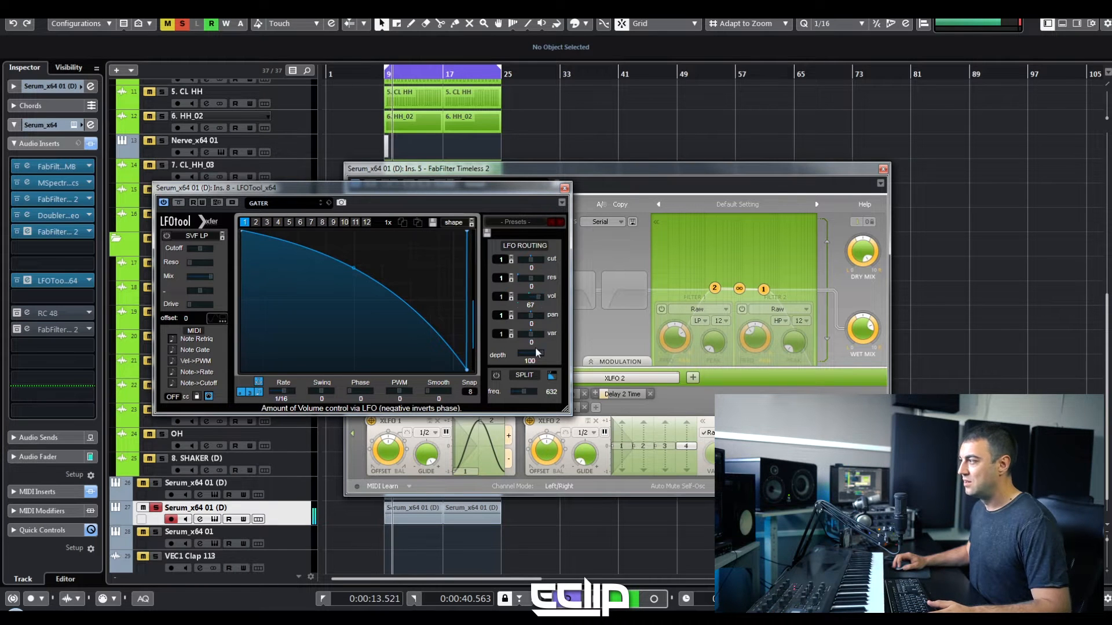
{"action": "key", "text": "space"}
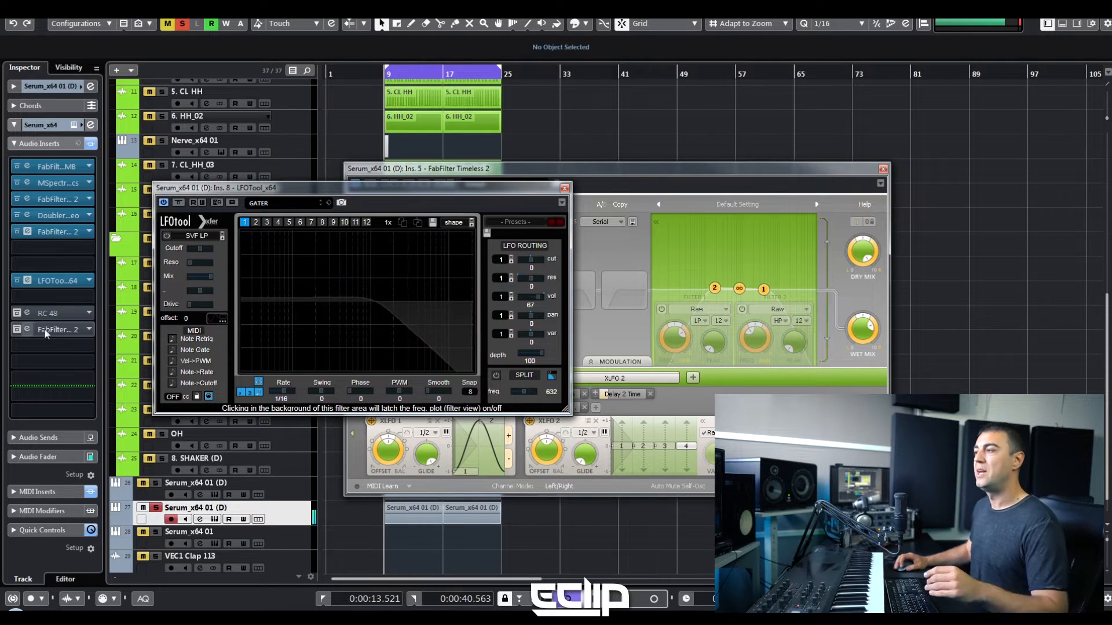
Step: Take the RC 48 reverb insert out of bypass and open its editor
{"action": "left_click", "coordinate": [16, 313]}
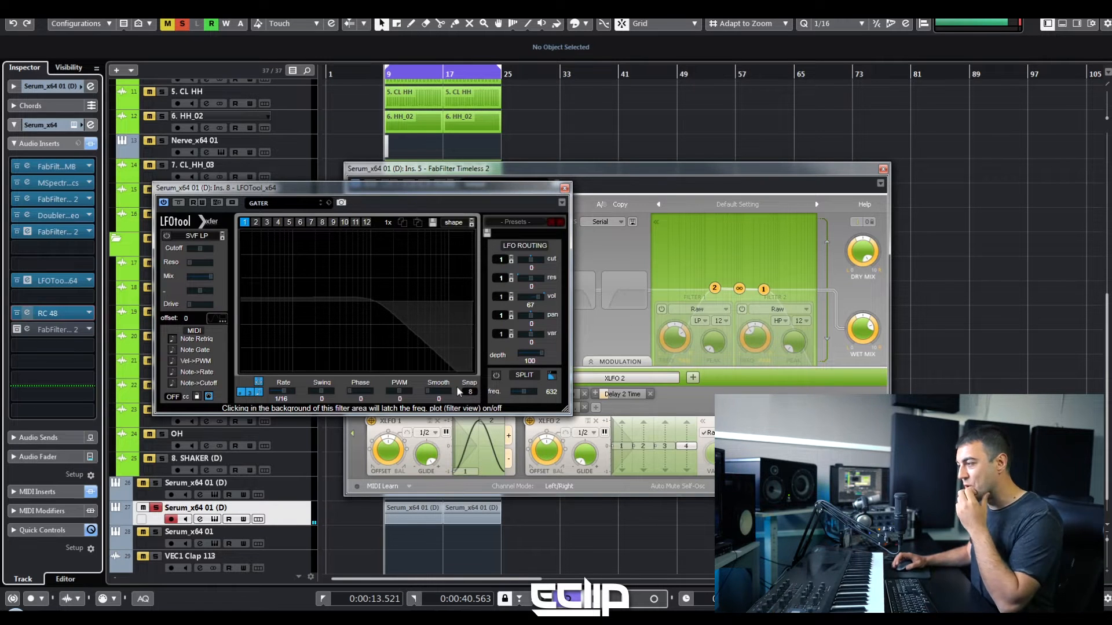
{"action": "left_click", "coordinate": [27, 313]}
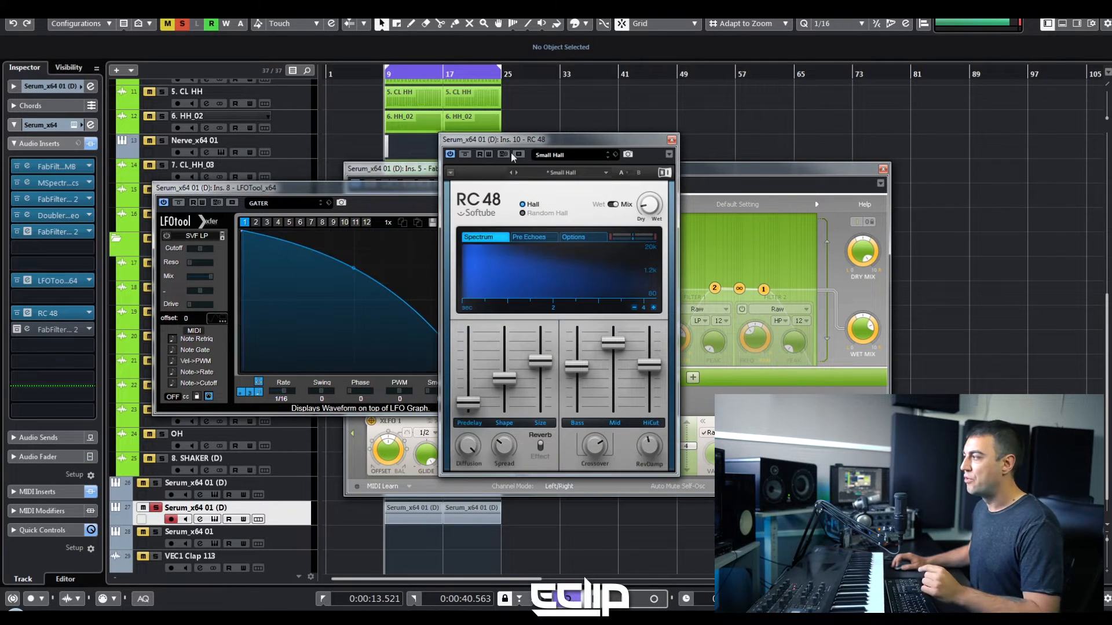
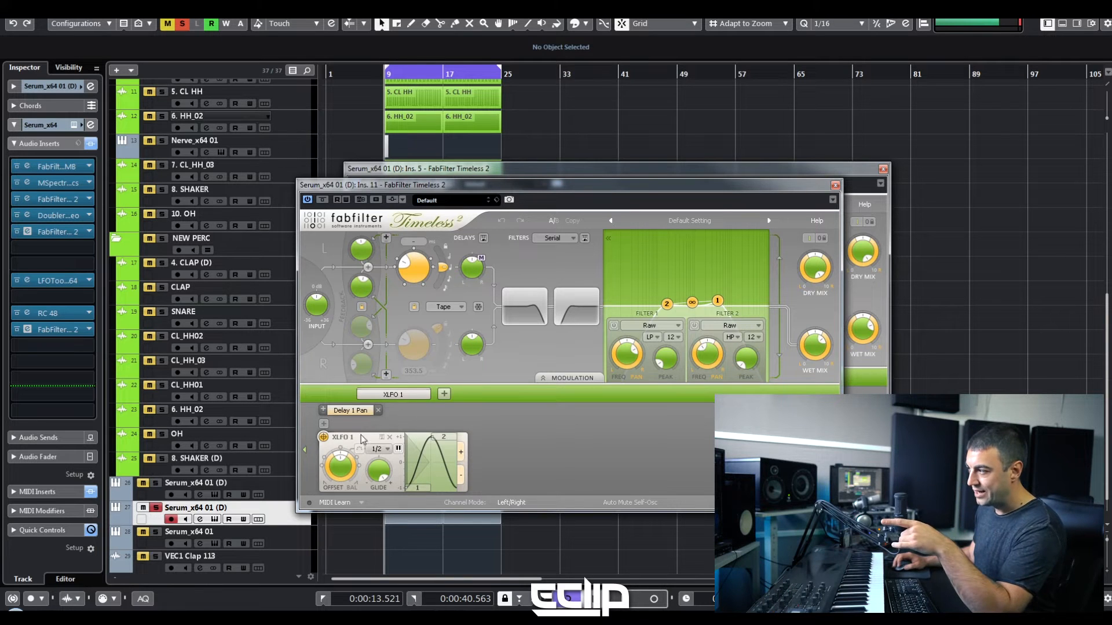
Step: Try pulling a modulation connection from XLFO 1 in the insert 11 Timeless 2, and close both Timeless 2 windows
{"action": "left_click_drag", "start_coordinate": [329, 441], "coordinate": [425, 317]}
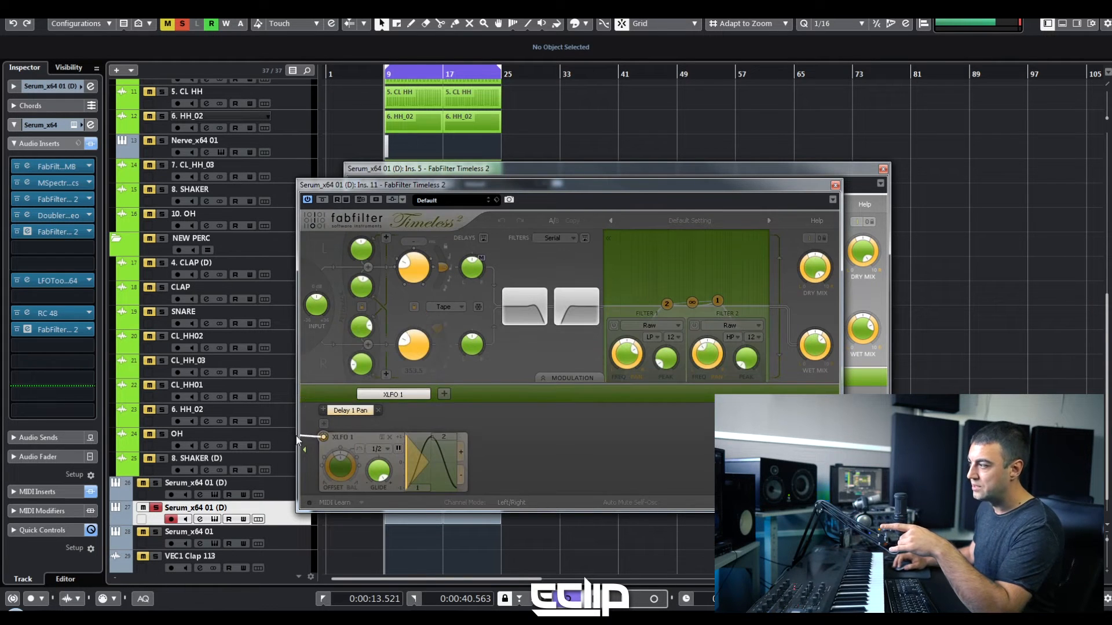
{"action": "left_click_drag", "start_coordinate": [297, 437], "coordinate": [301, 436]}
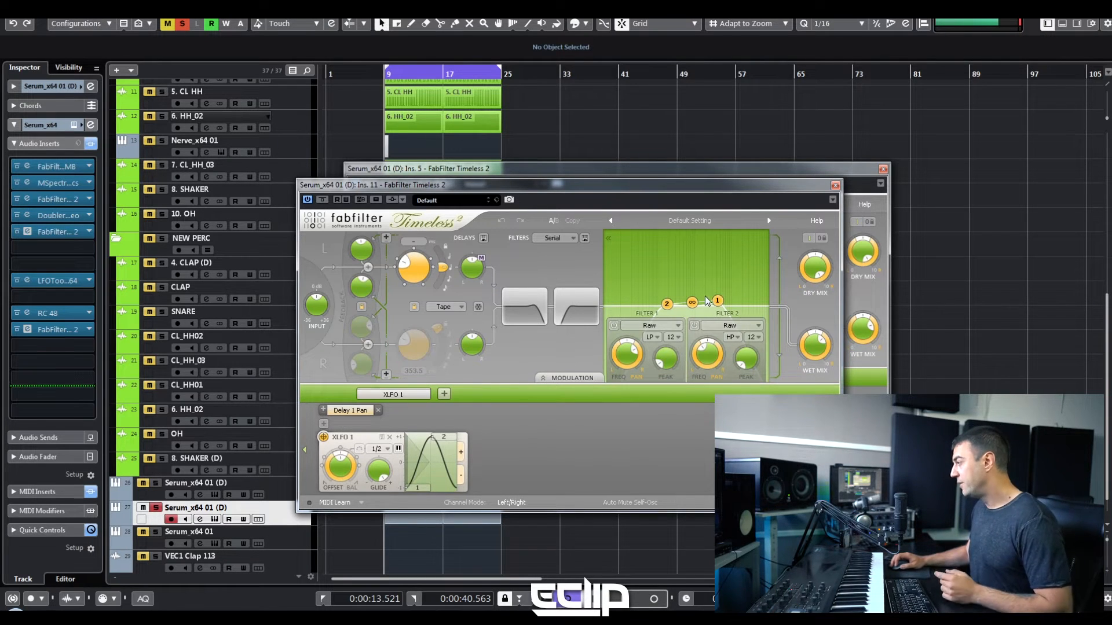
{"action": "left_click", "coordinate": [818, 169]}
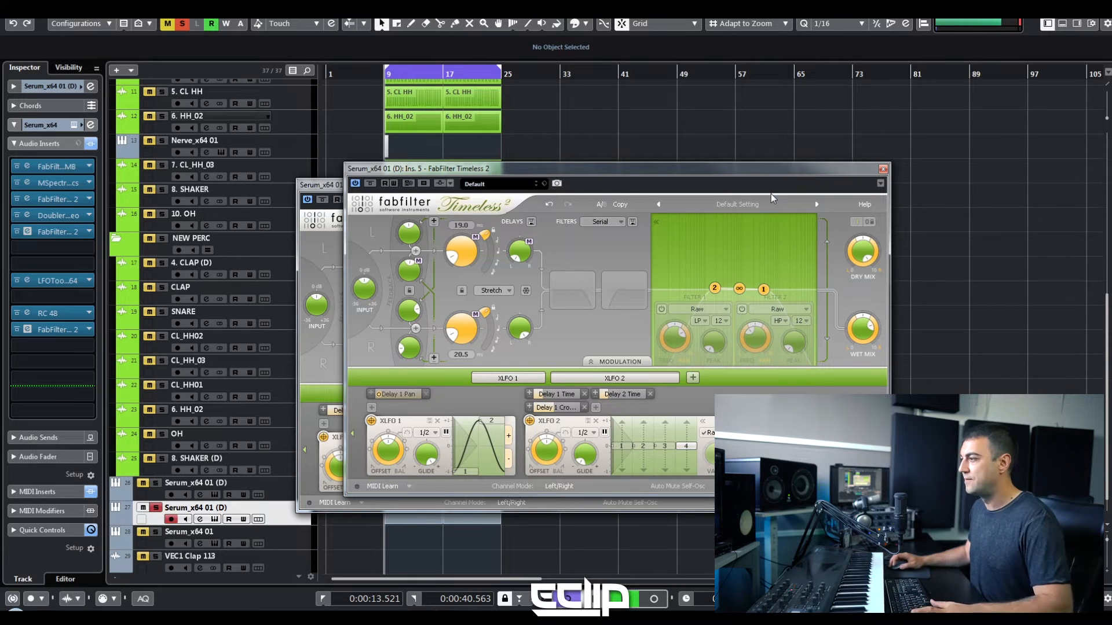
{"action": "left_click", "coordinate": [883, 169]}
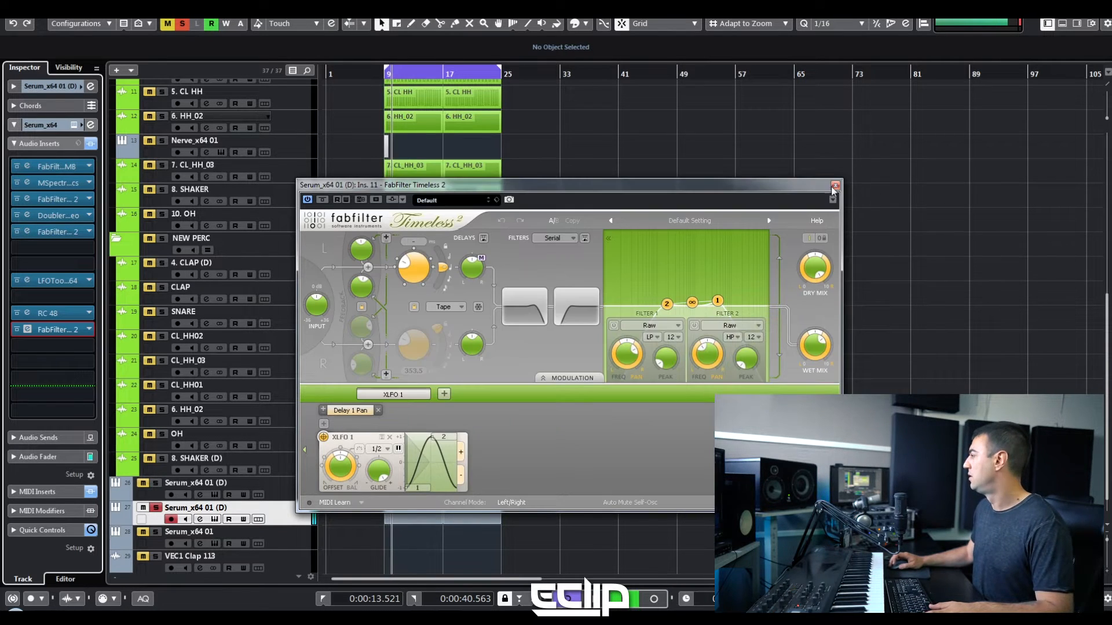
{"action": "left_click", "coordinate": [835, 185]}
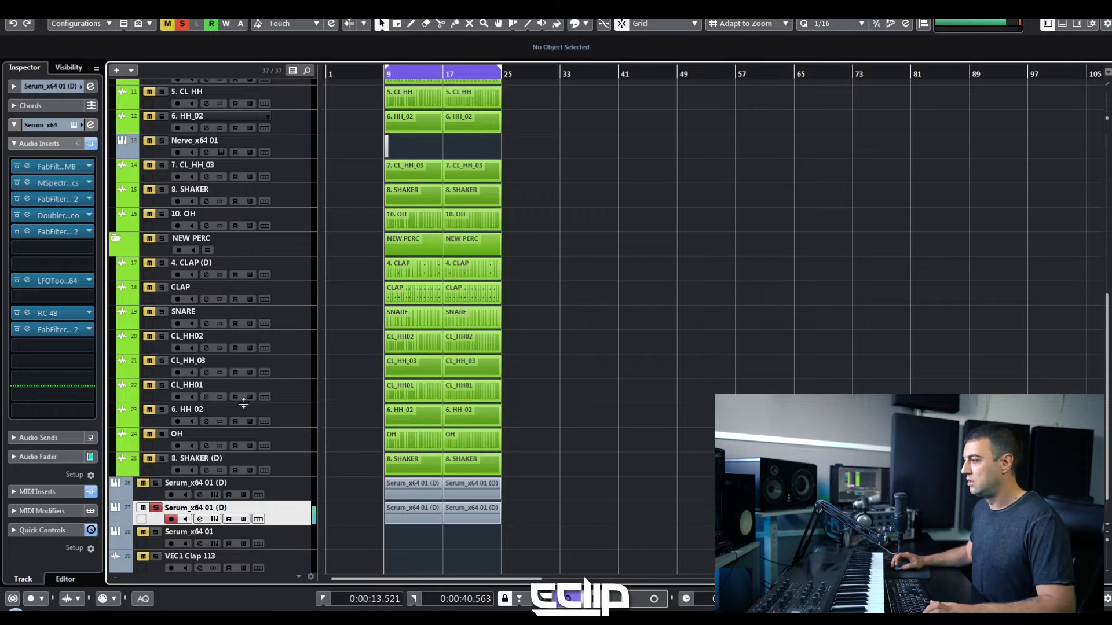
Step: Unsolo the lower Serum track and mute the NEW PERC percussion tracks while the loop plays
{"action": "key", "text": "s"}
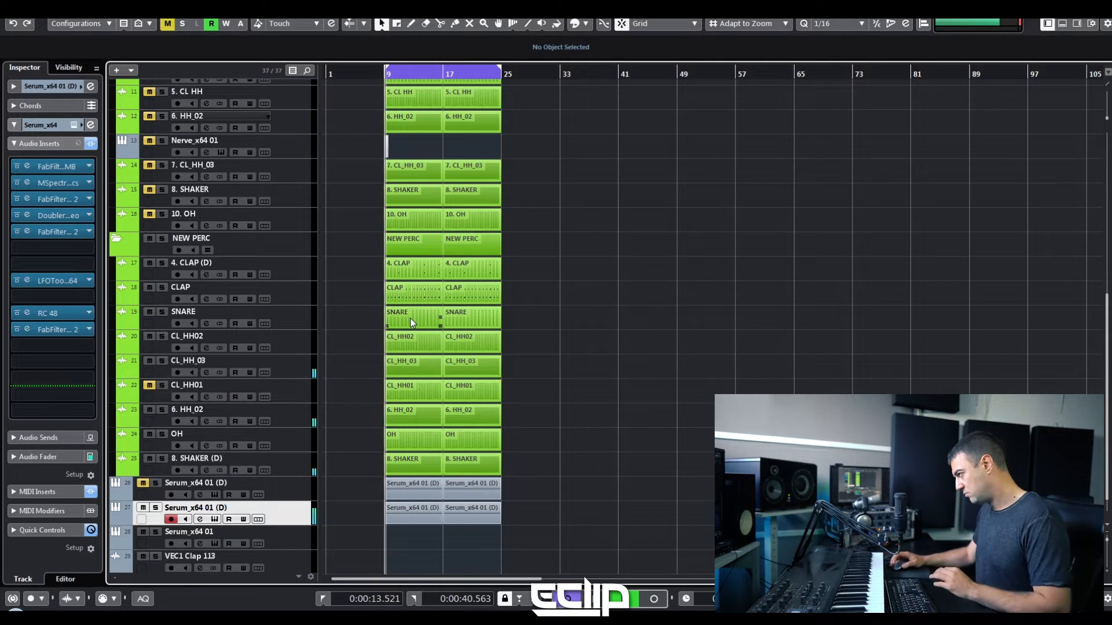
{"action": "scroll", "coordinate": [332, 284], "scroll_direction": "up", "scroll_amount": 2}
{"action": "scroll", "coordinate": [332, 280], "scroll_direction": "up", "scroll_amount": 1}
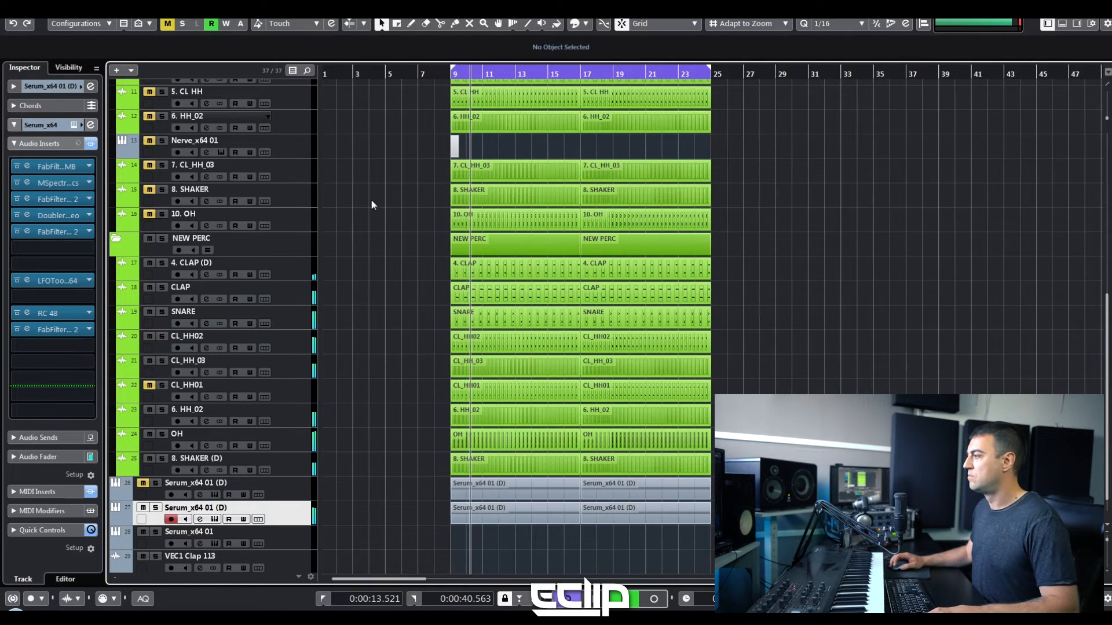
{"action": "left_click", "coordinate": [518, 302]}
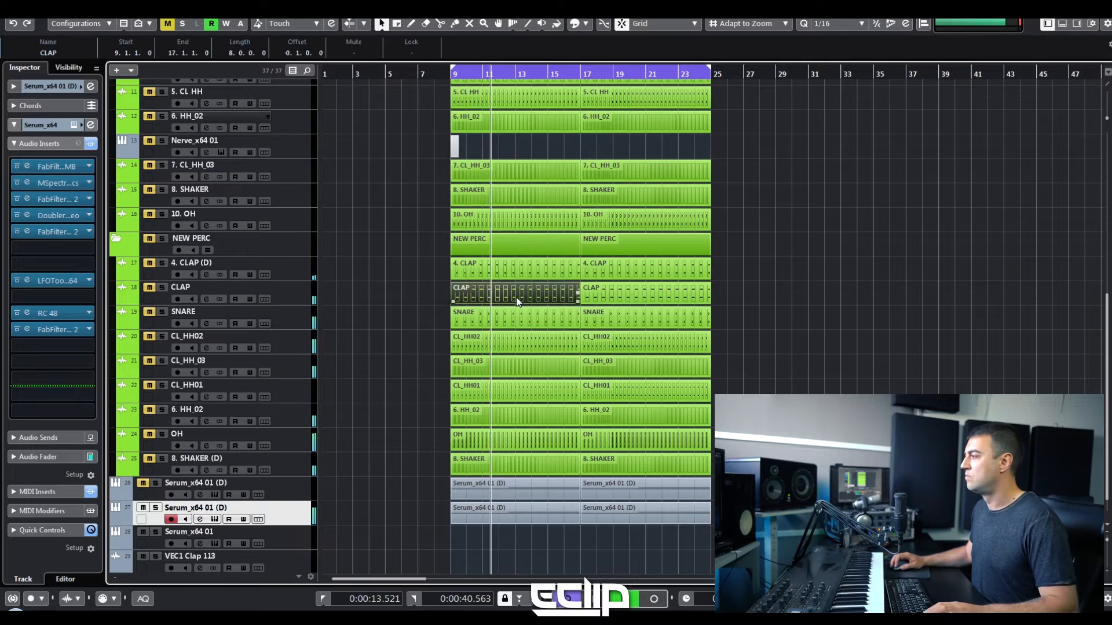
{"action": "scroll", "coordinate": [504, 335], "scroll_direction": "down", "scroll_amount": 2}
{"action": "left_click", "coordinate": [685, 300]}
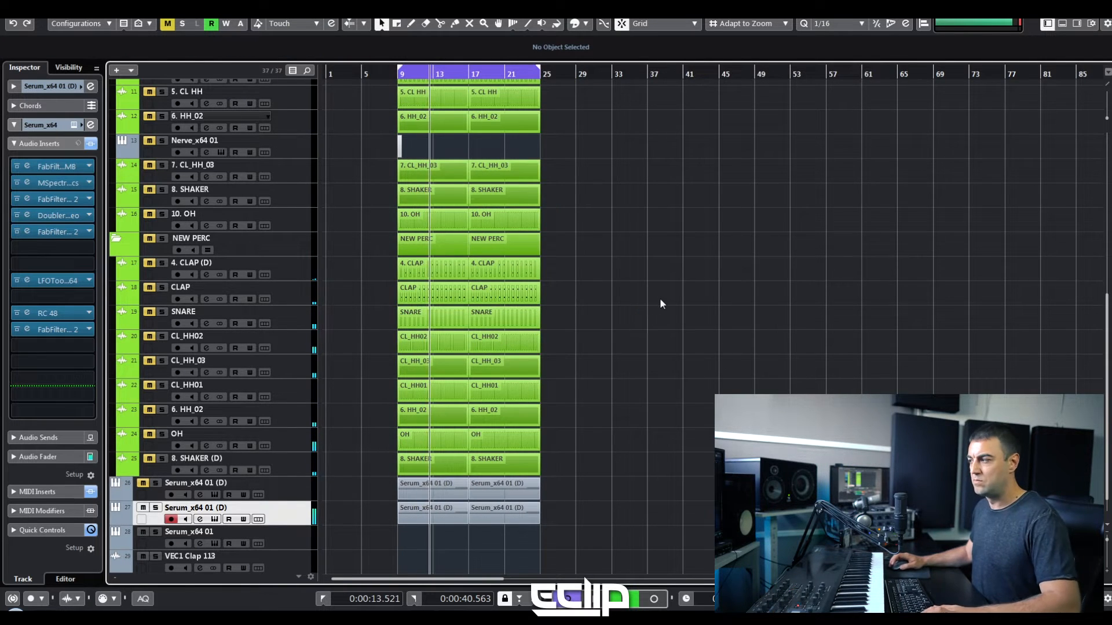
Step: Set the lower Serum channel's EQ gain to -2.5 dB on band 4 HI and 3.3 dB on band 3 HMF
{"action": "key", "text": "e"}
{"action": "scroll", "coordinate": [826, 301], "scroll_direction": "up", "scroll_amount": 3}
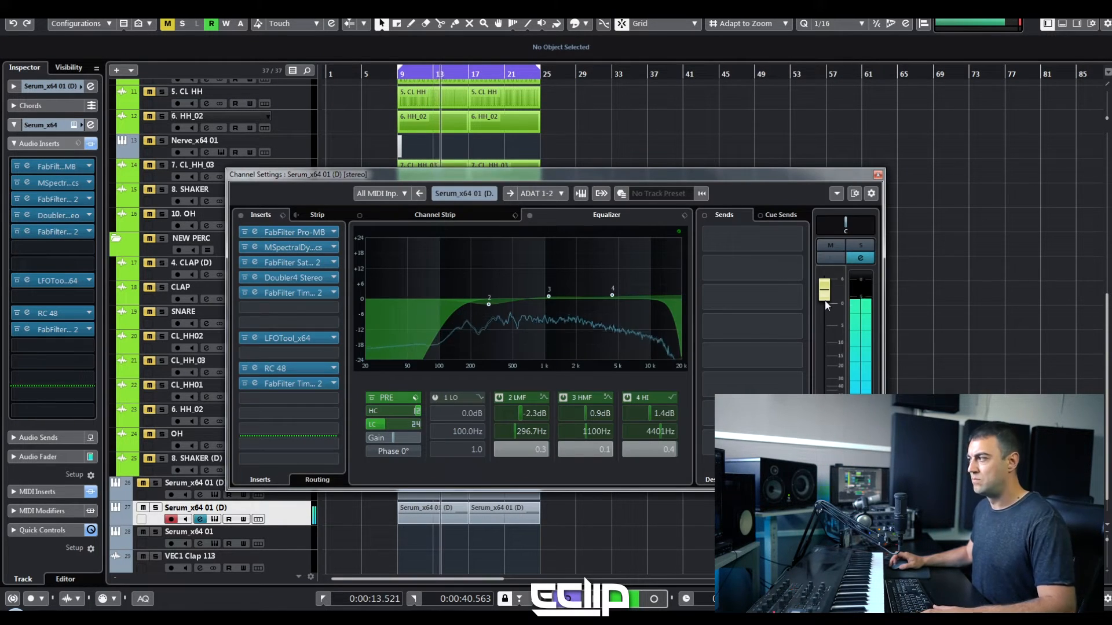
{"action": "scroll", "coordinate": [664, 413], "scroll_direction": "down", "scroll_amount": 8}
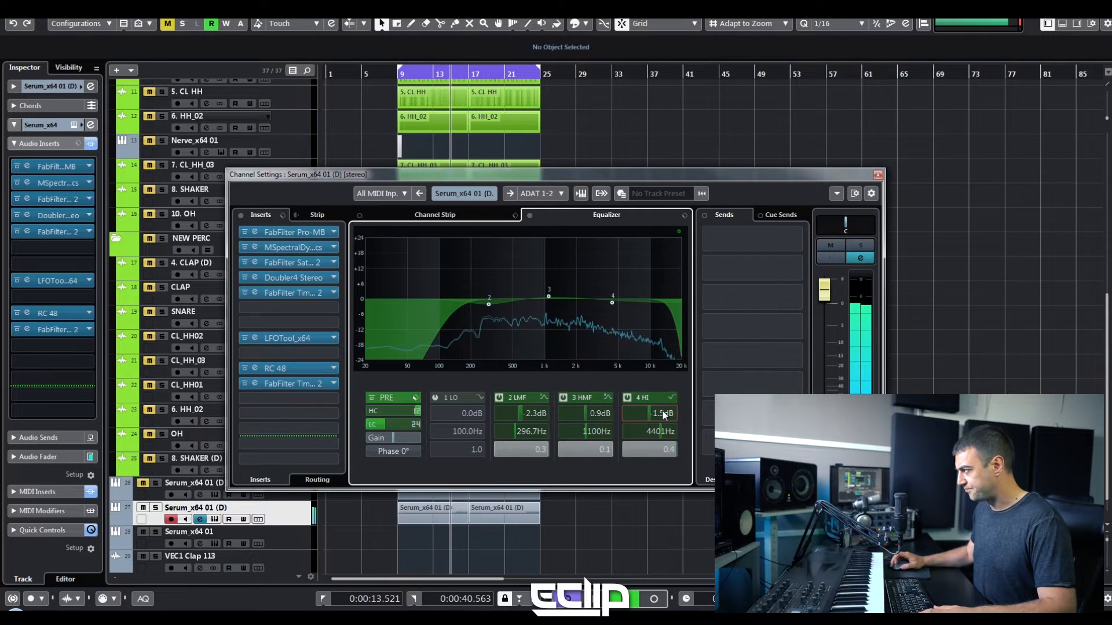
{"action": "scroll", "coordinate": [574, 413], "scroll_direction": "up", "scroll_amount": 5}
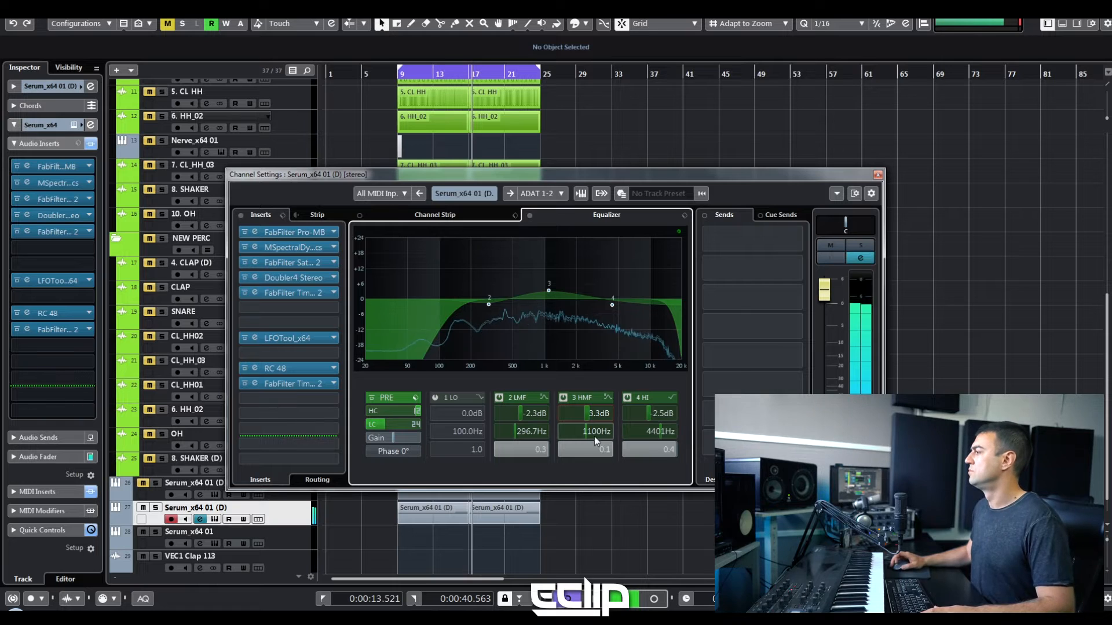
{"action": "key", "text": "Escape"}
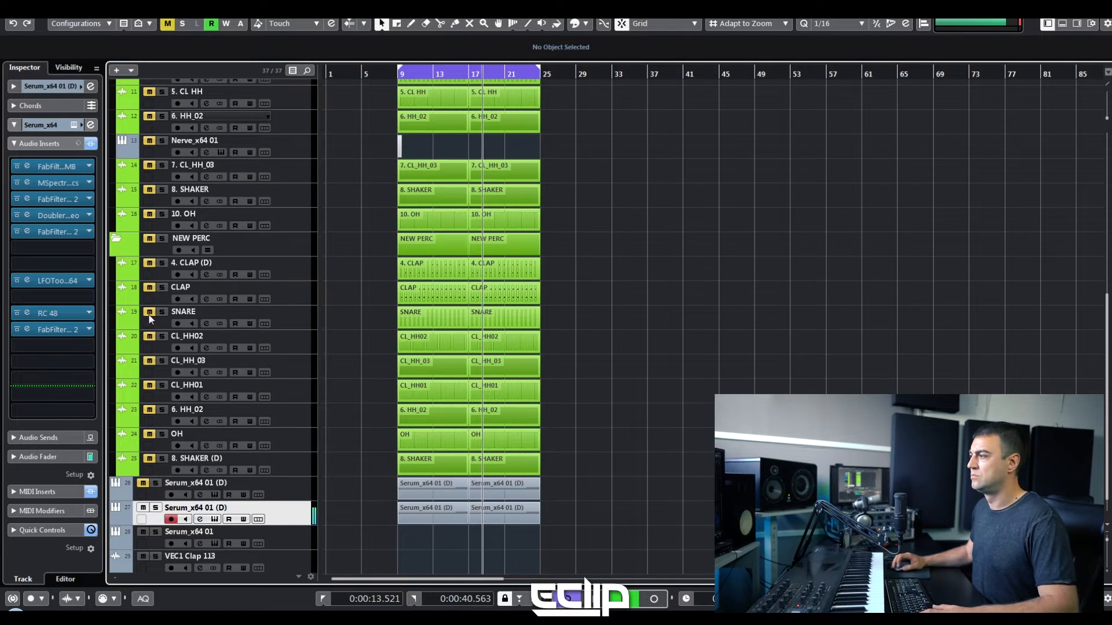
Step: Audition the CL_HH_03 hi-hat, mute it again and leave CL_HH02 unmuted instead
{"action": "left_click", "coordinate": [148, 357]}
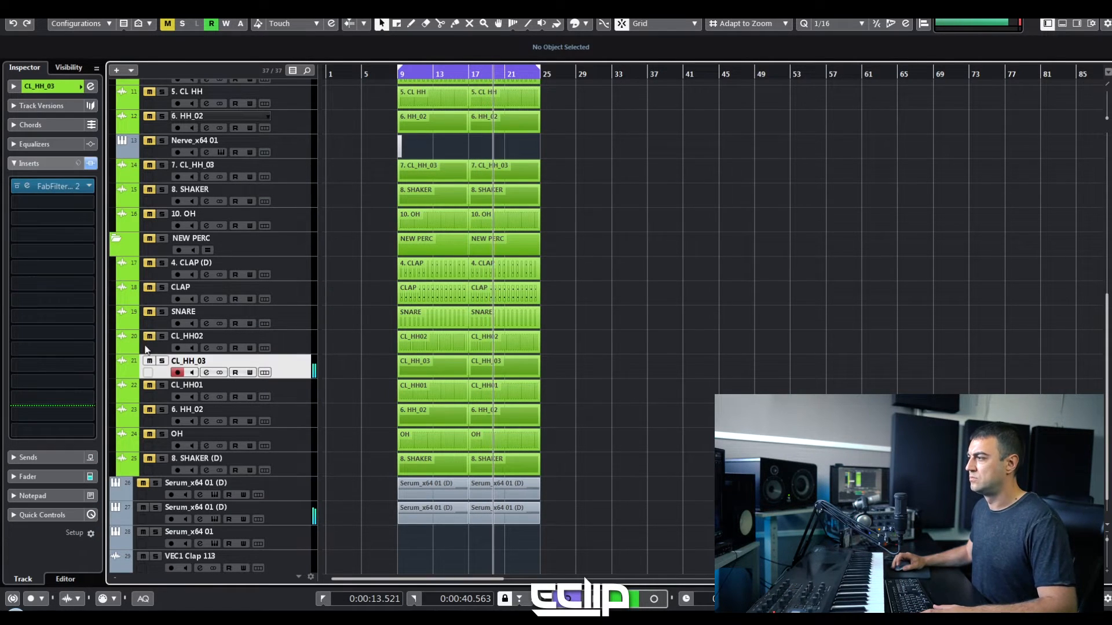
{"action": "left_click", "coordinate": [150, 337]}
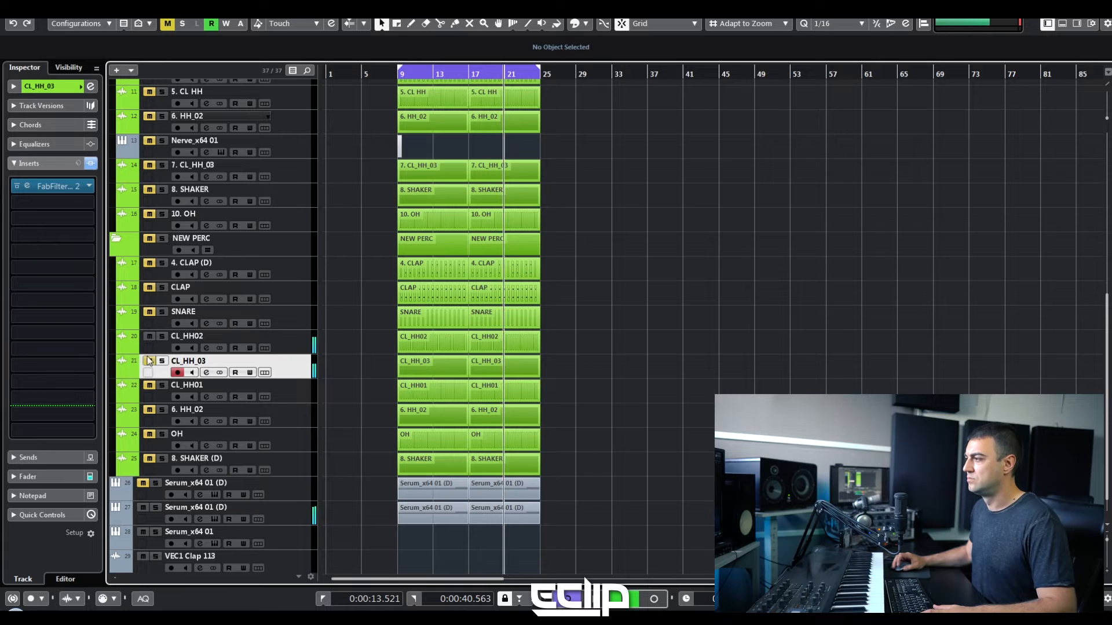
{"action": "left_click", "coordinate": [149, 362]}
{"action": "left_click", "coordinate": [282, 343]}
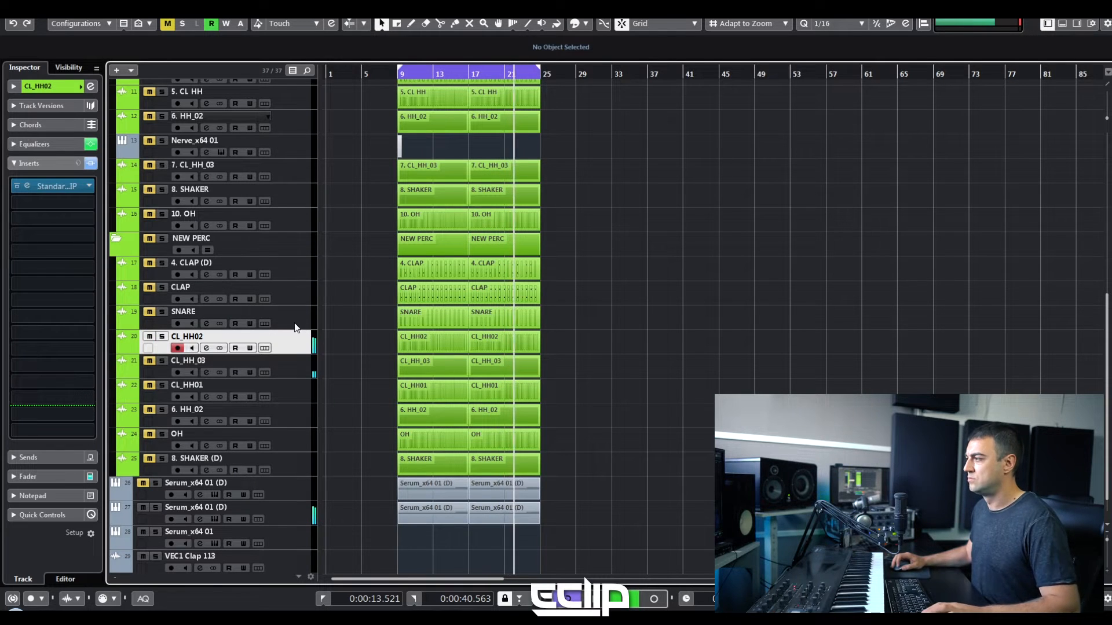
Step: Select the 4. CLAP (D), CLAP and SNARE tracks and unmute them together
{"action": "left_click", "coordinate": [295, 322]}
{"action": "left_click", "coordinate": [284, 266], "text": "shift"}
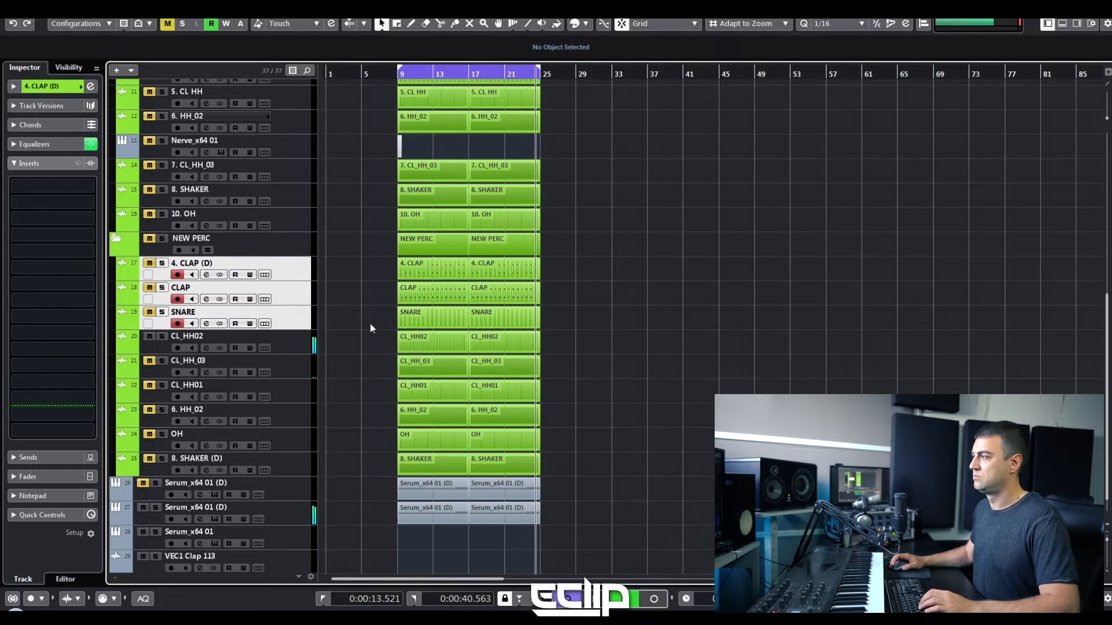
{"action": "key", "text": "m"}
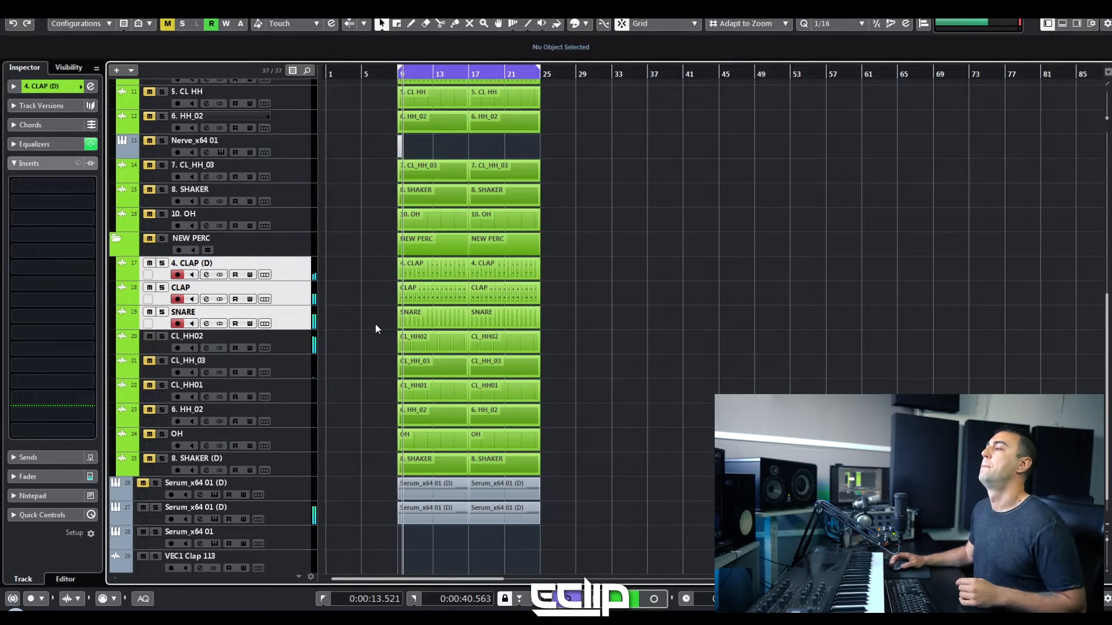
{"action": "key", "text": "g"}
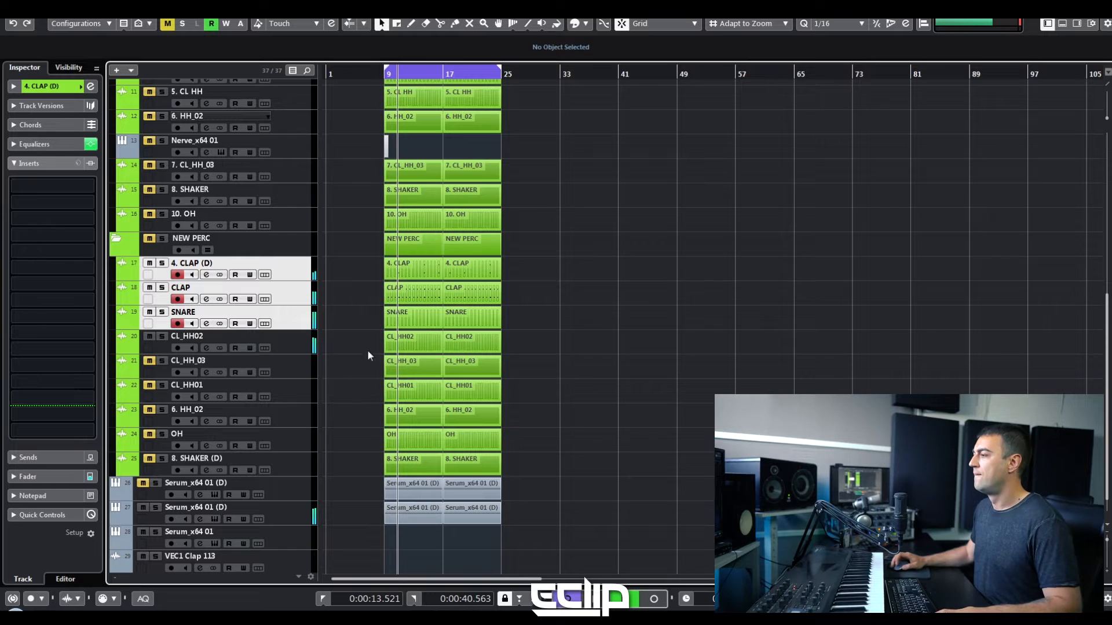
Step: Toggle the upper Serum track's mute during playback to compare the groove with and without that layer
{"action": "left_click", "coordinate": [140, 491]}
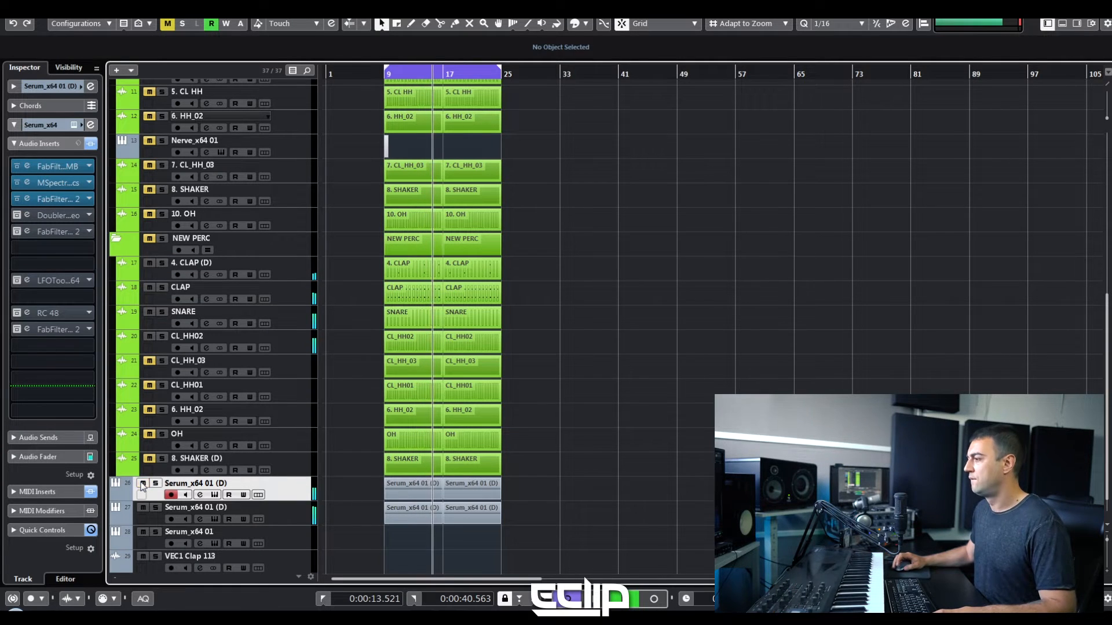
{"action": "left_click", "coordinate": [142, 484]}
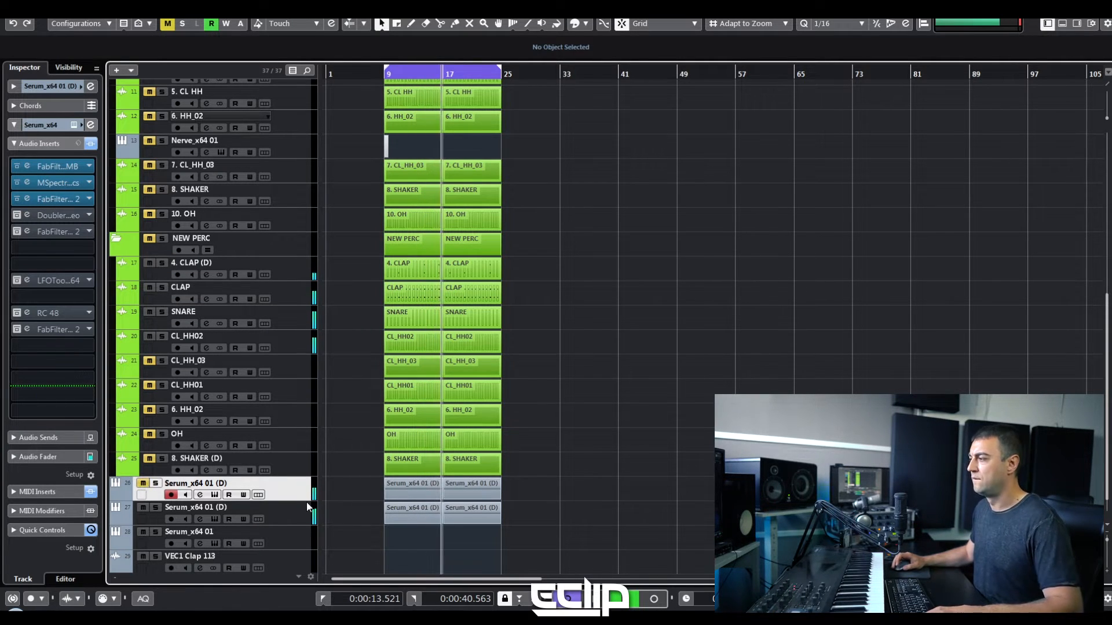
{"action": "left_click", "coordinate": [143, 484]}
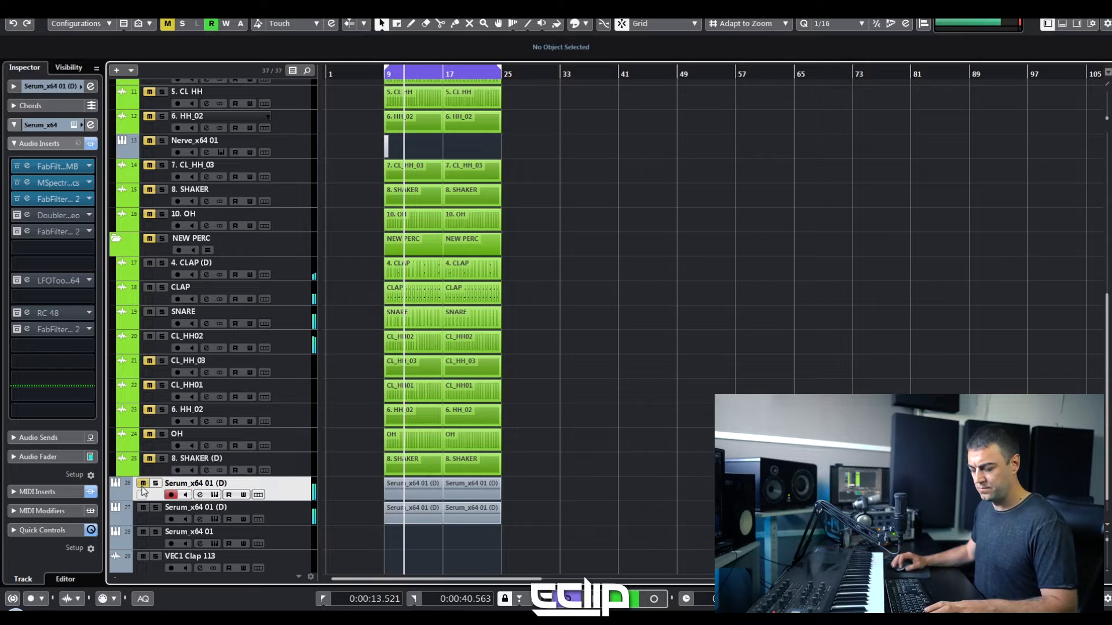
{"action": "left_click", "coordinate": [144, 484]}
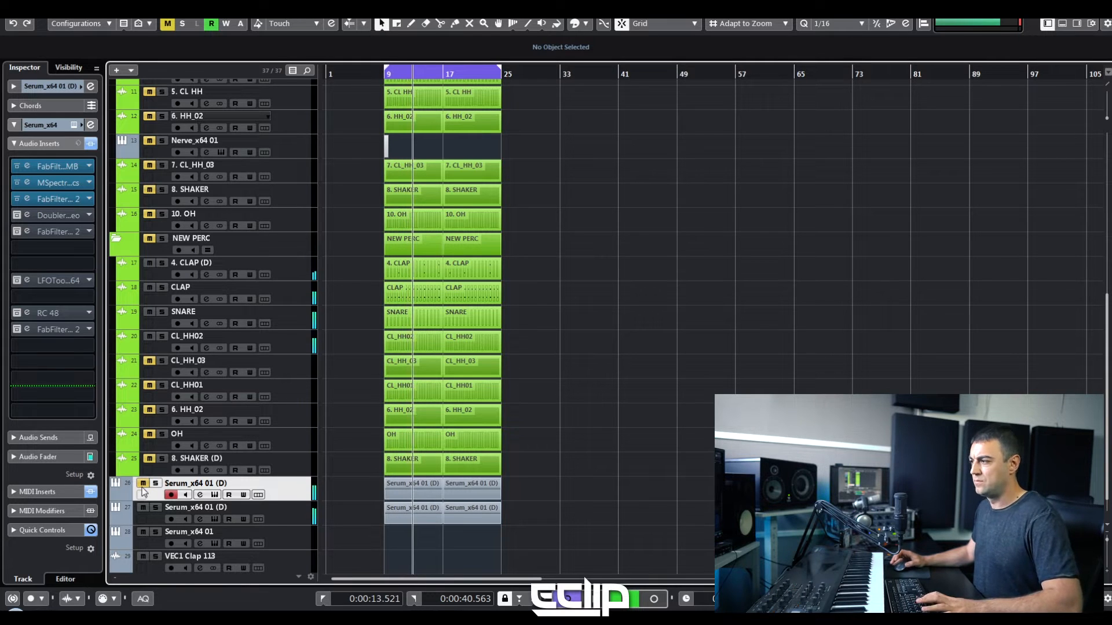
{"action": "left_click", "coordinate": [142, 488]}
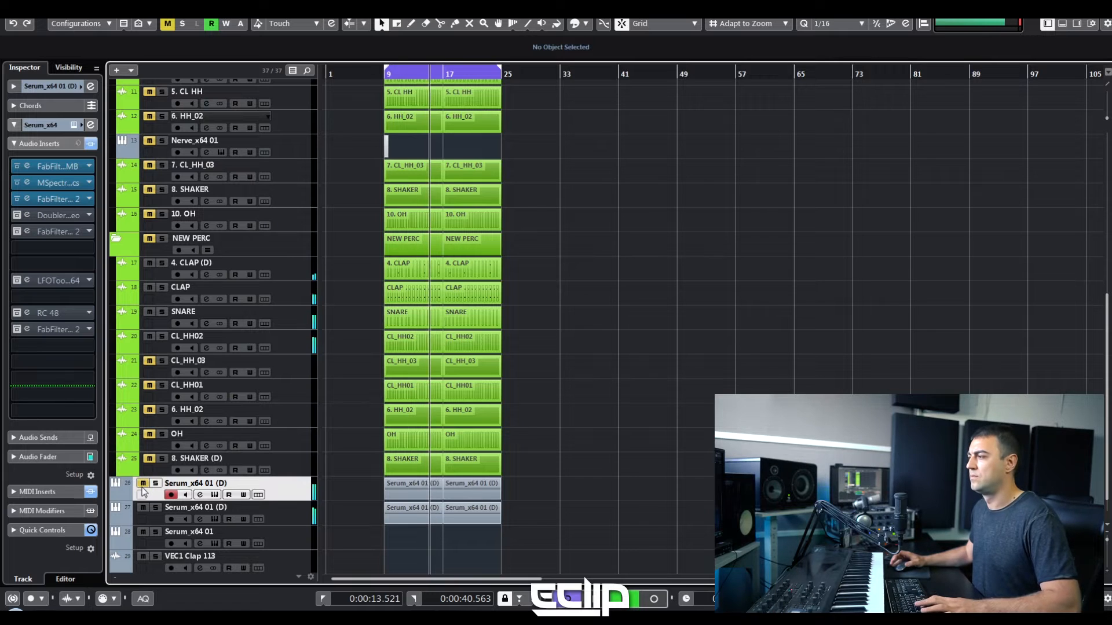
{"action": "left_click", "coordinate": [143, 488]}
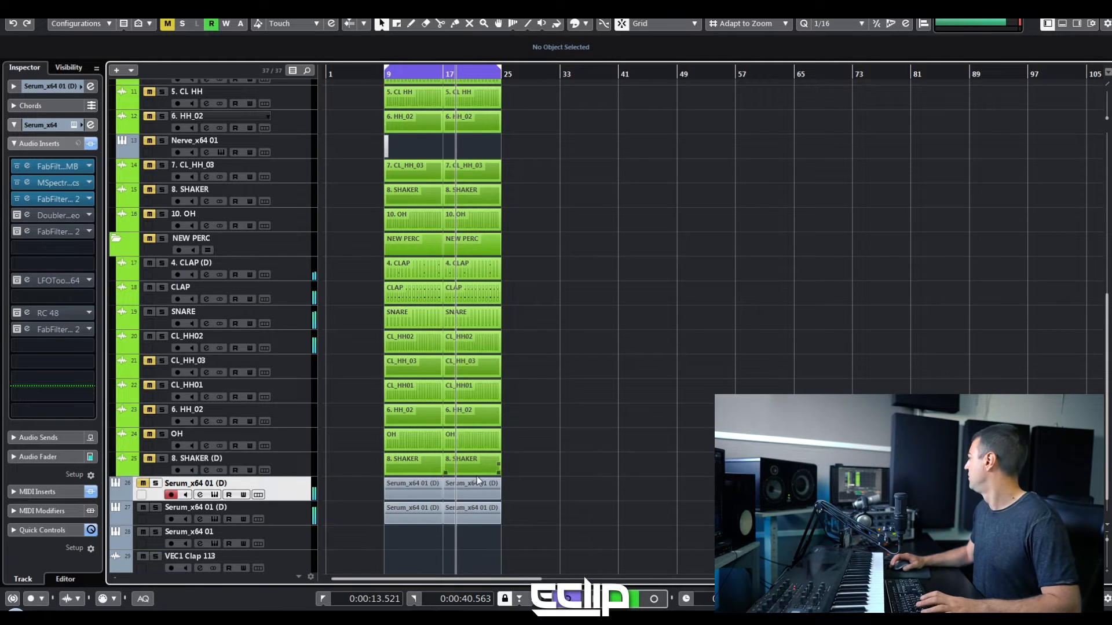
{"action": "key", "text": "m"}
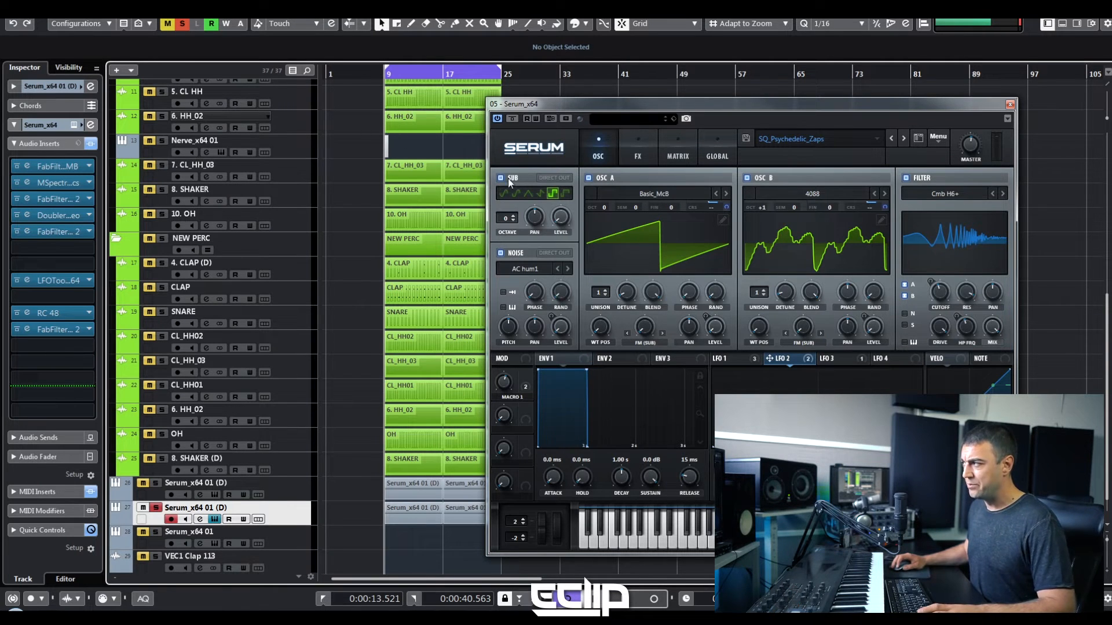
{"action": "left_click_drag", "start_coordinate": [565, 217], "coordinate": [571, 249]}
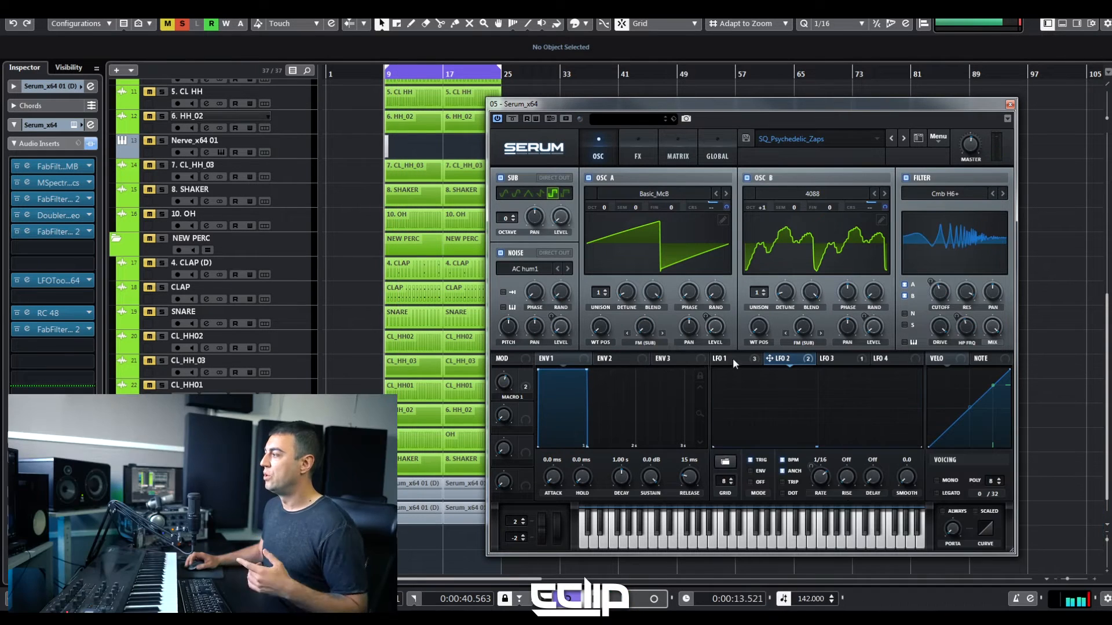
Step: Move LFO 1's zero-level point further along the cycle and bend its decay into a steep concave curve
{"action": "left_click", "coordinate": [728, 358]}
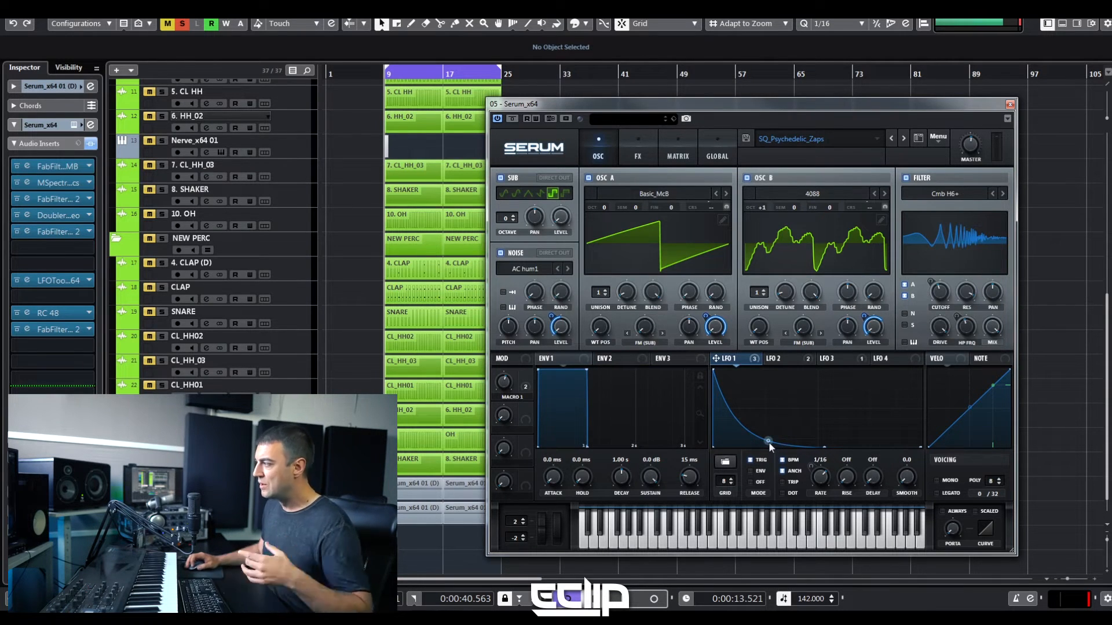
{"action": "left_click_drag", "start_coordinate": [825, 446], "coordinate": [880, 447]}
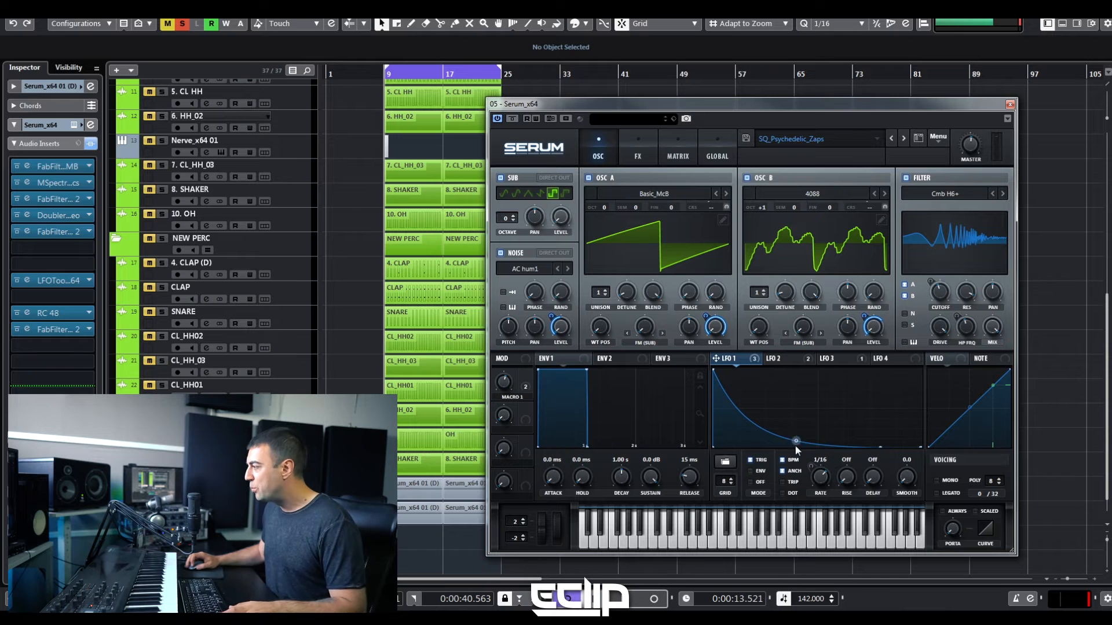
{"action": "left_click_drag", "start_coordinate": [795, 444], "coordinate": [795, 419]}
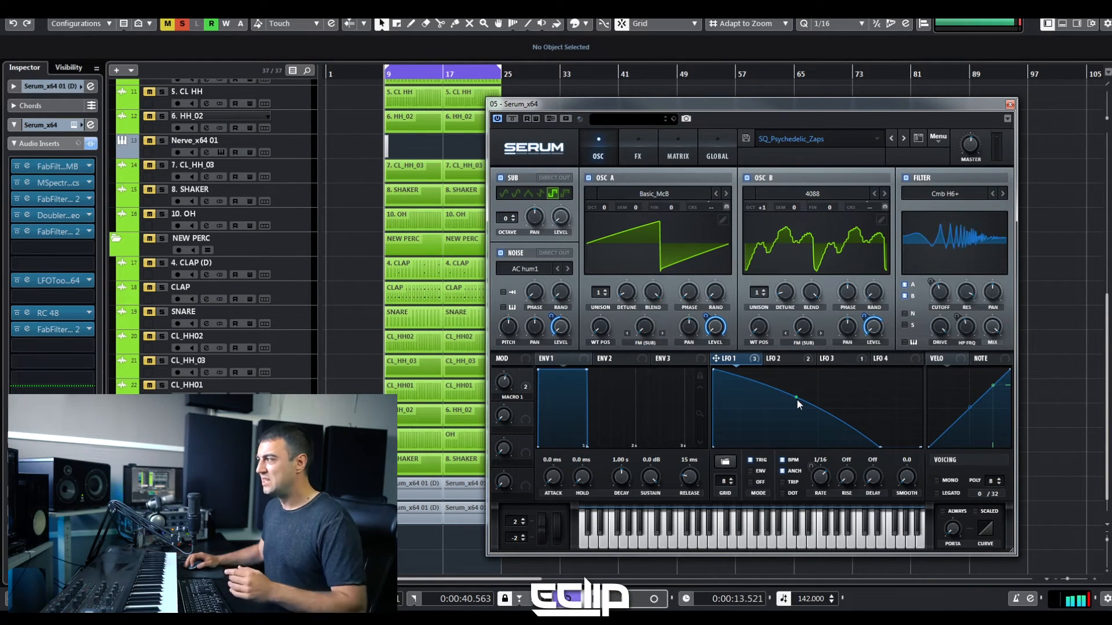
{"action": "left_click_drag", "start_coordinate": [797, 399], "coordinate": [778, 443]}
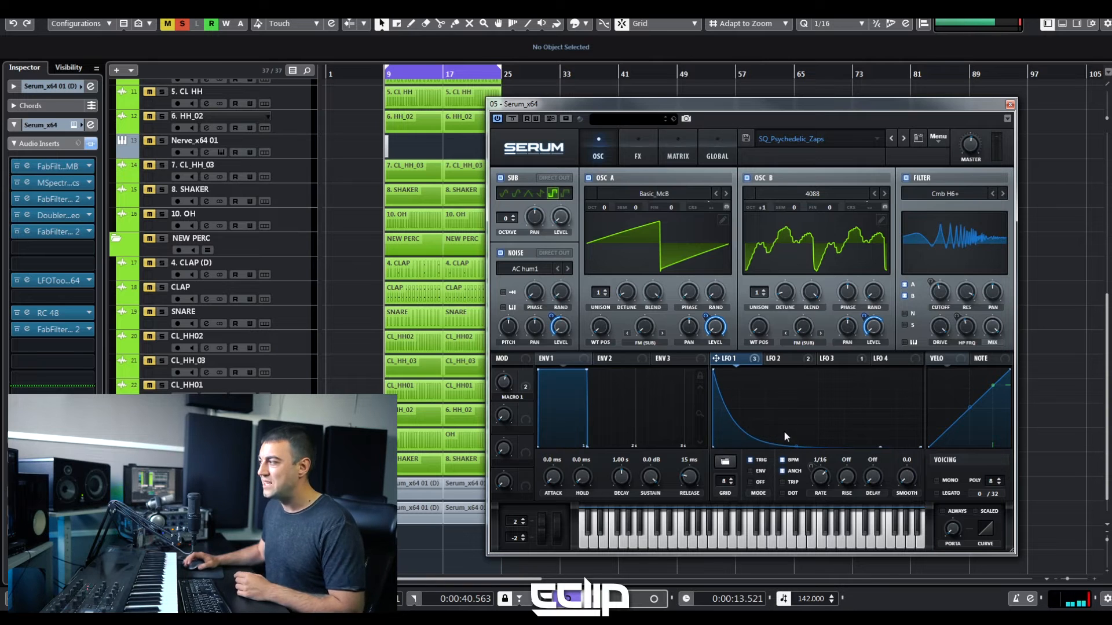
Step: Bypass the Serum channel's audio inserts and raise the HP FRQ setting of the Cmb H6+ filter
{"action": "left_click", "coordinate": [91, 144]}
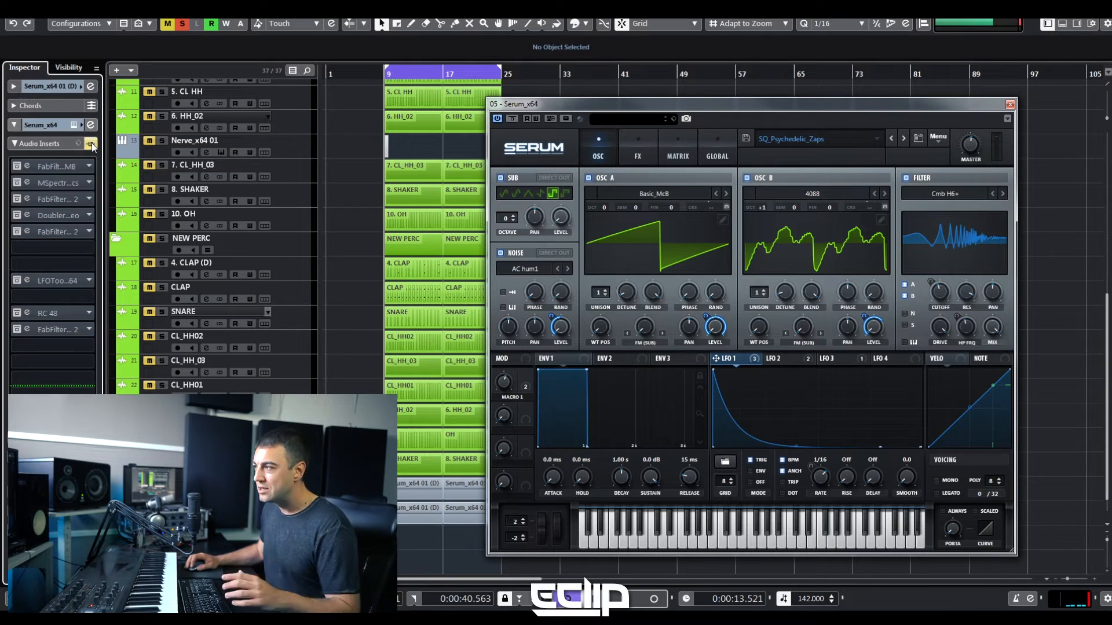
{"action": "left_click", "coordinate": [676, 154]}
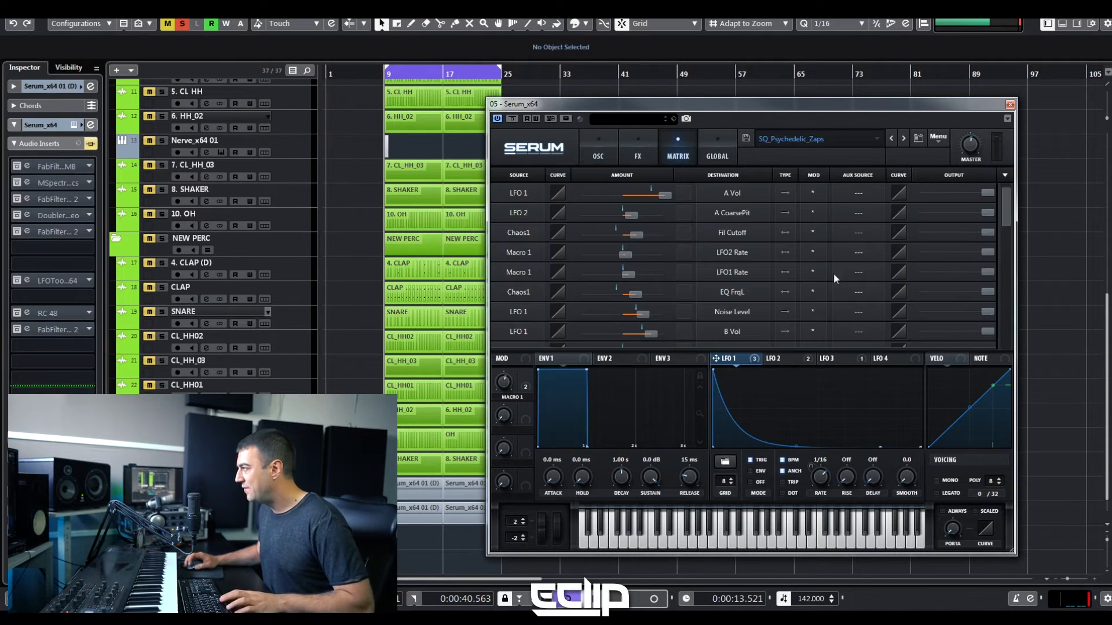
{"action": "left_click", "coordinate": [640, 151]}
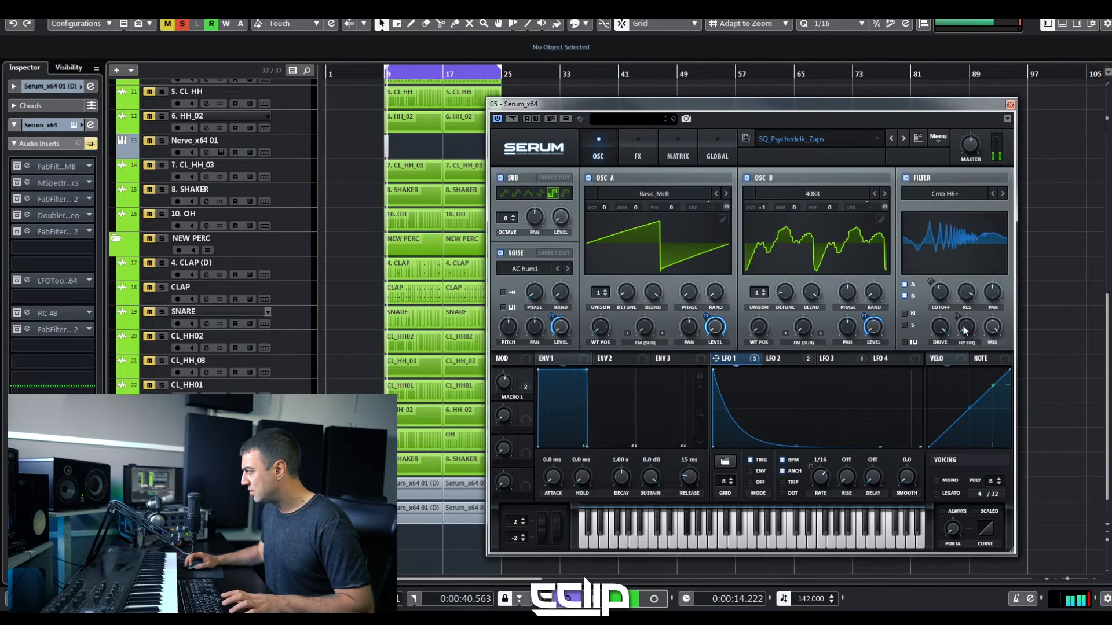
{"action": "left_click_drag", "start_coordinate": [964, 329], "coordinate": [961, 289]}
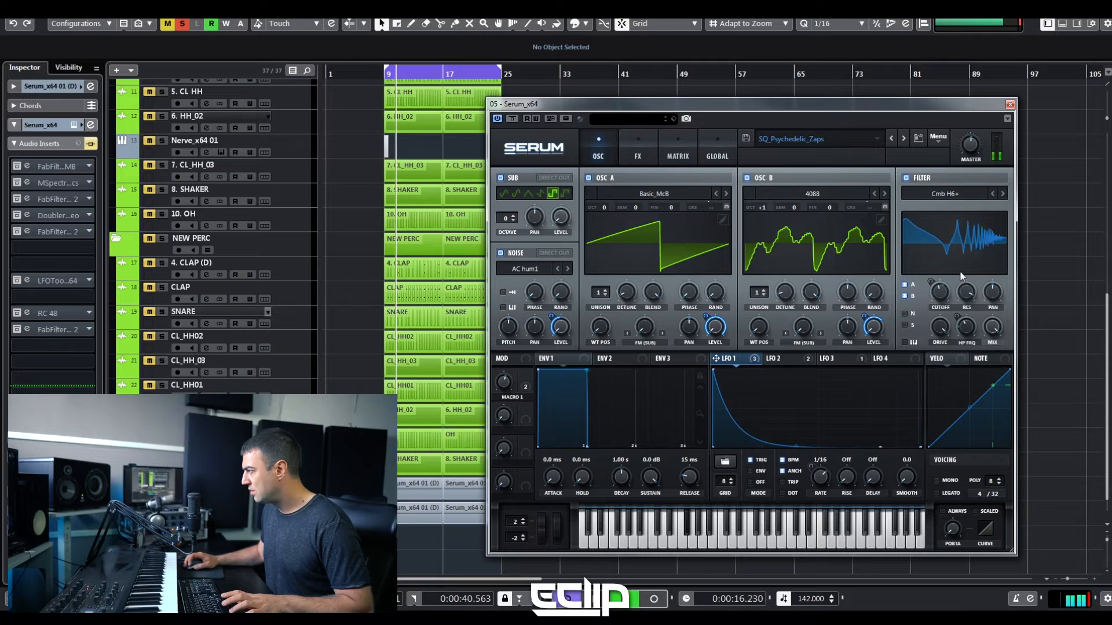
Step: Readjust the Chaos2 to Fil Var modulation amount in the matrix and slightly raise the Chaos1 to LFO Bus 1 amount
{"action": "left_click", "coordinate": [672, 150]}
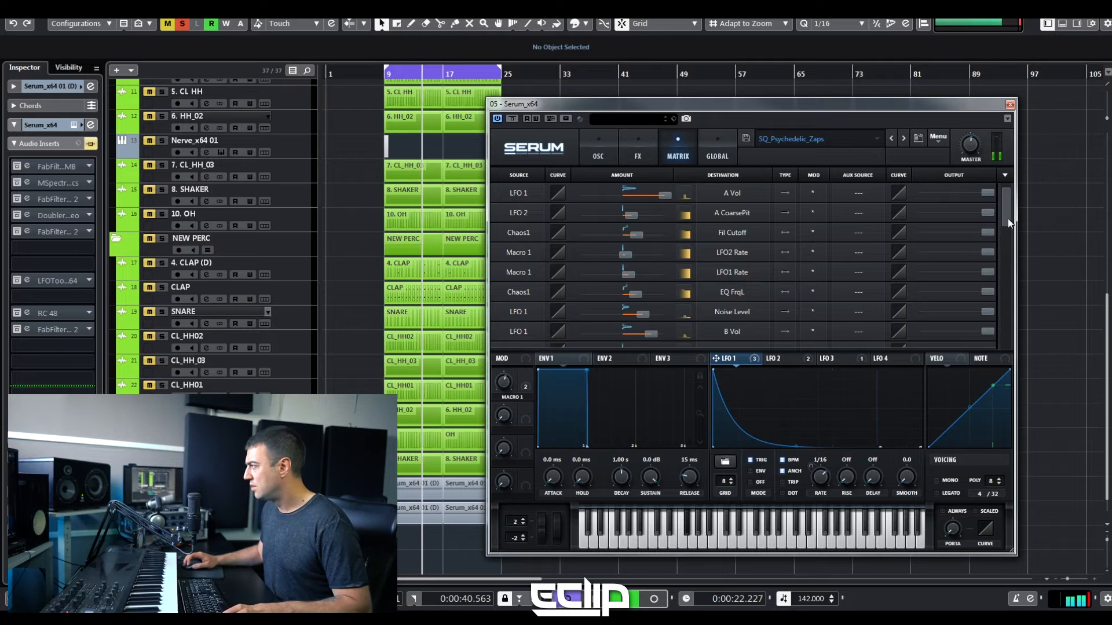
{"action": "left_click_drag", "start_coordinate": [1007, 217], "coordinate": [1012, 256]}
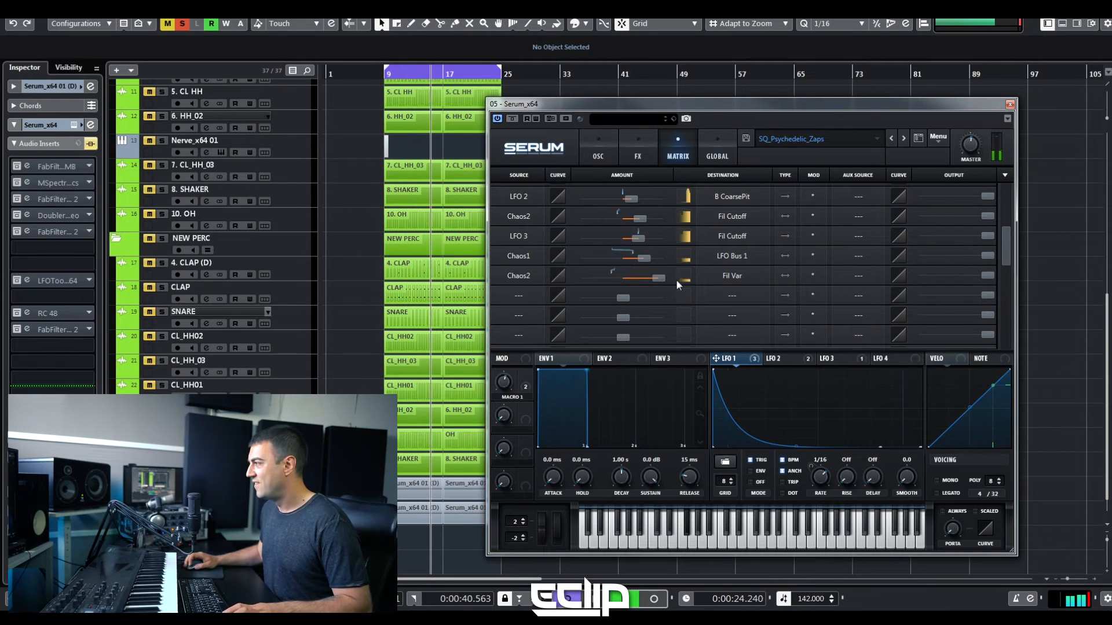
{"action": "double_click", "coordinate": [656, 276]}
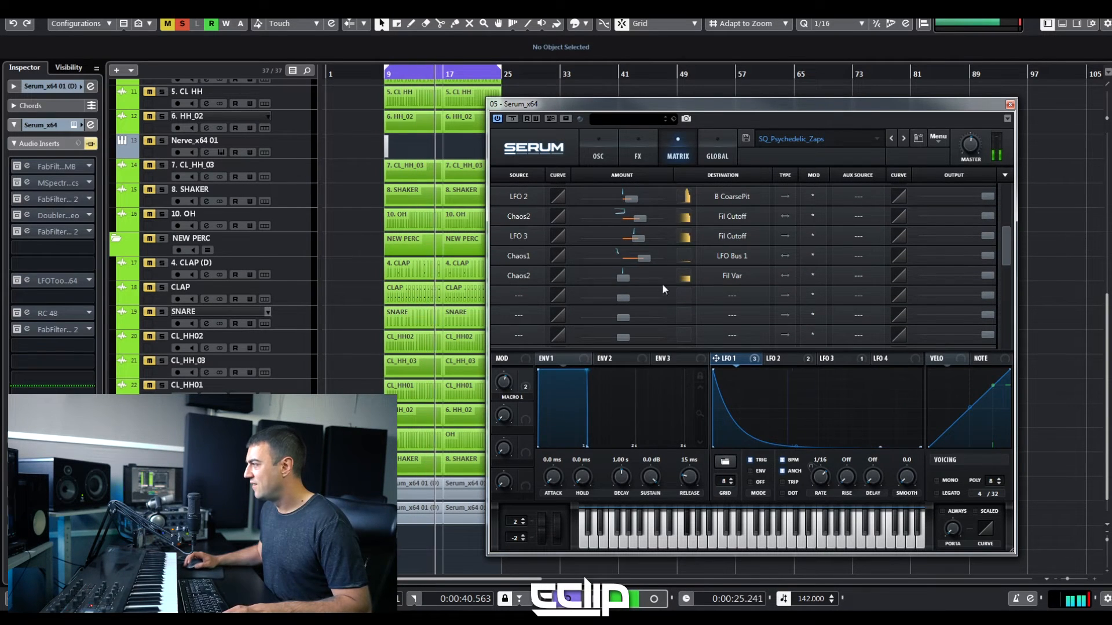
{"action": "left_click_drag", "start_coordinate": [623, 278], "coordinate": [657, 256]}
{"action": "double_click", "coordinate": [642, 259]}
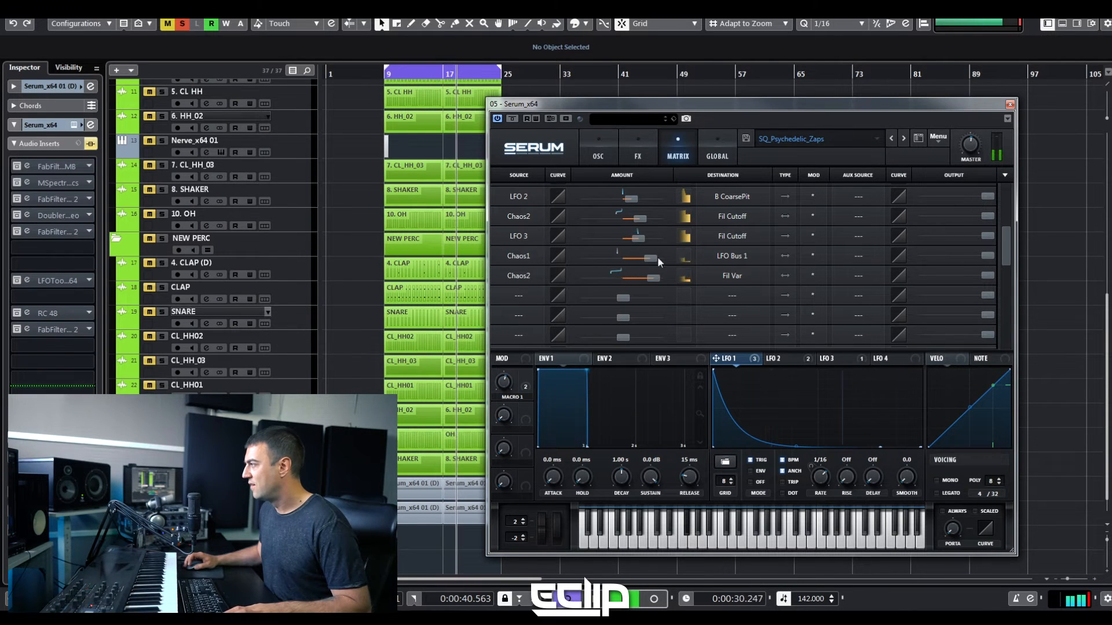
Step: Re-enable the Serum channel's audio inserts and play the part unsoloed with the percussion, closing the synth window
{"action": "left_click", "coordinate": [773, 358]}
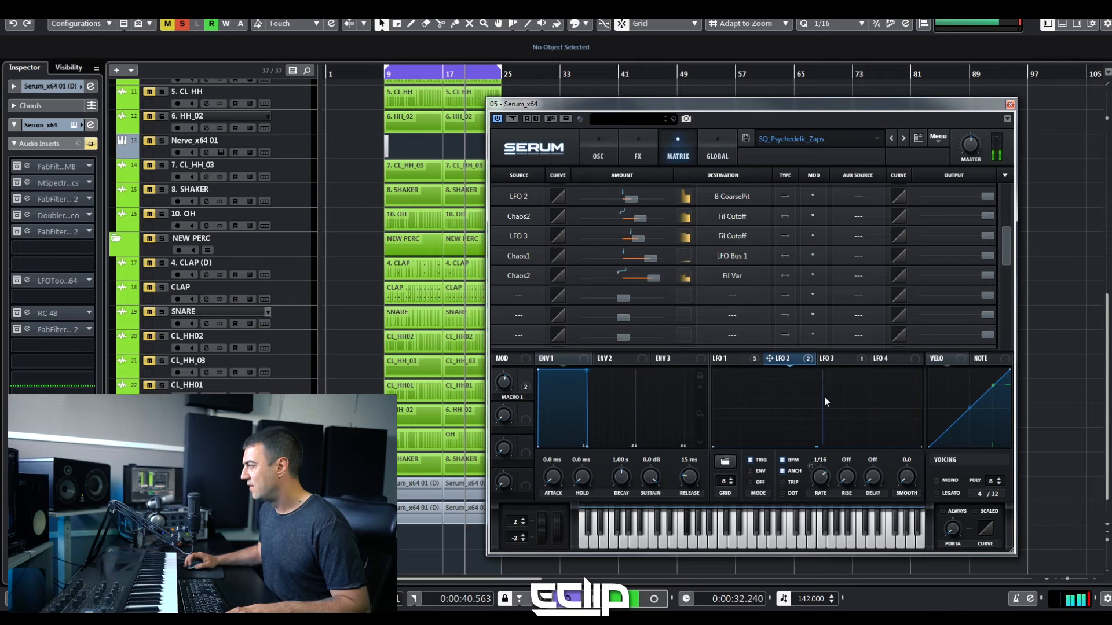
{"action": "left_click", "coordinate": [91, 144]}
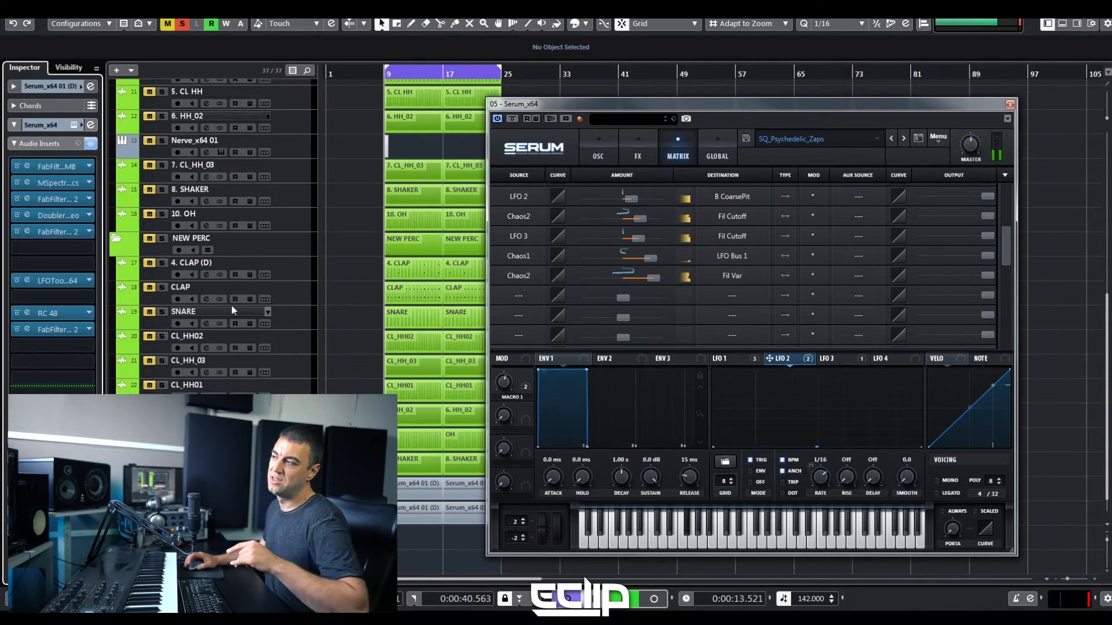
{"action": "key", "text": "space"}
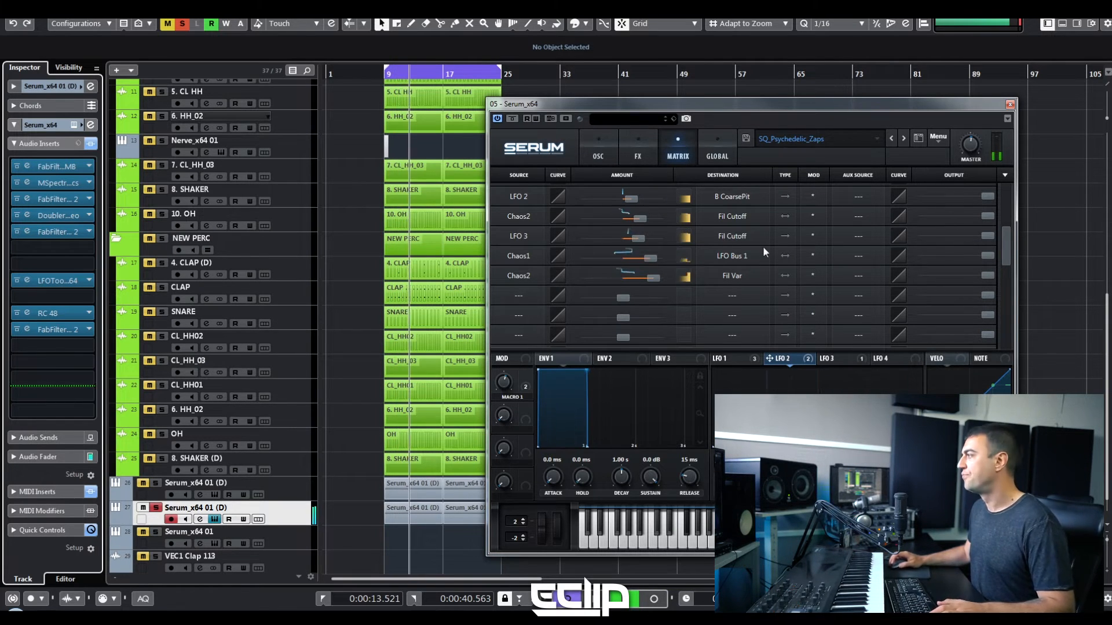
{"action": "key", "text": "s"}
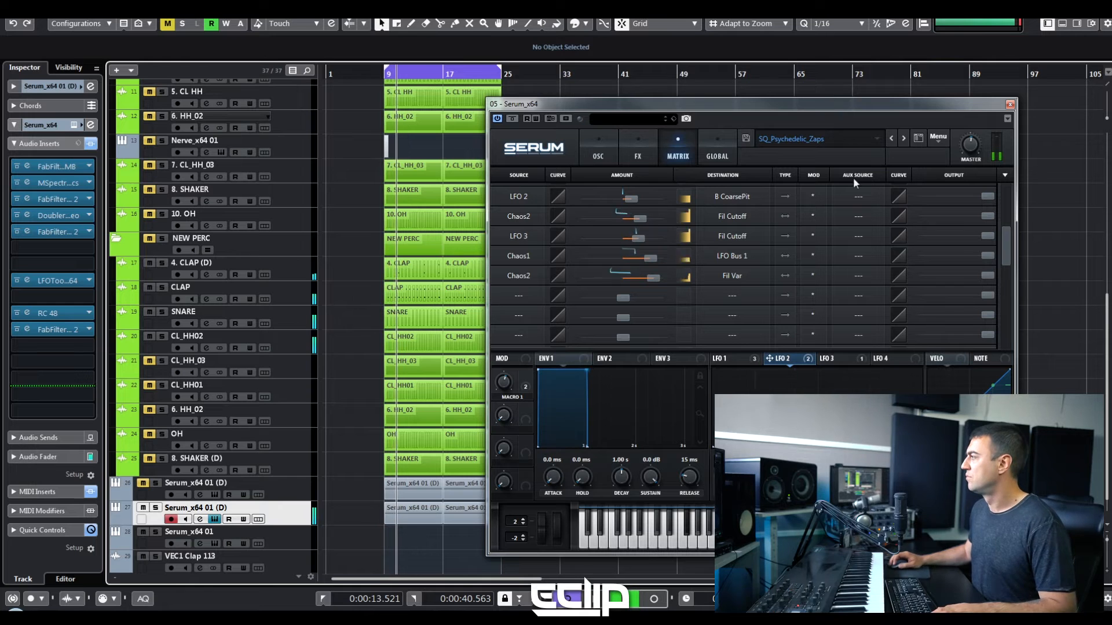
{"action": "left_click", "coordinate": [1010, 104]}
Step: Unmute the CL_HH01 and CL_HH_03 hi-hat tracks in the NEW PERC folder during playback
{"action": "scroll", "coordinate": [350, 259], "scroll_direction": "up", "scroll_amount": 2}
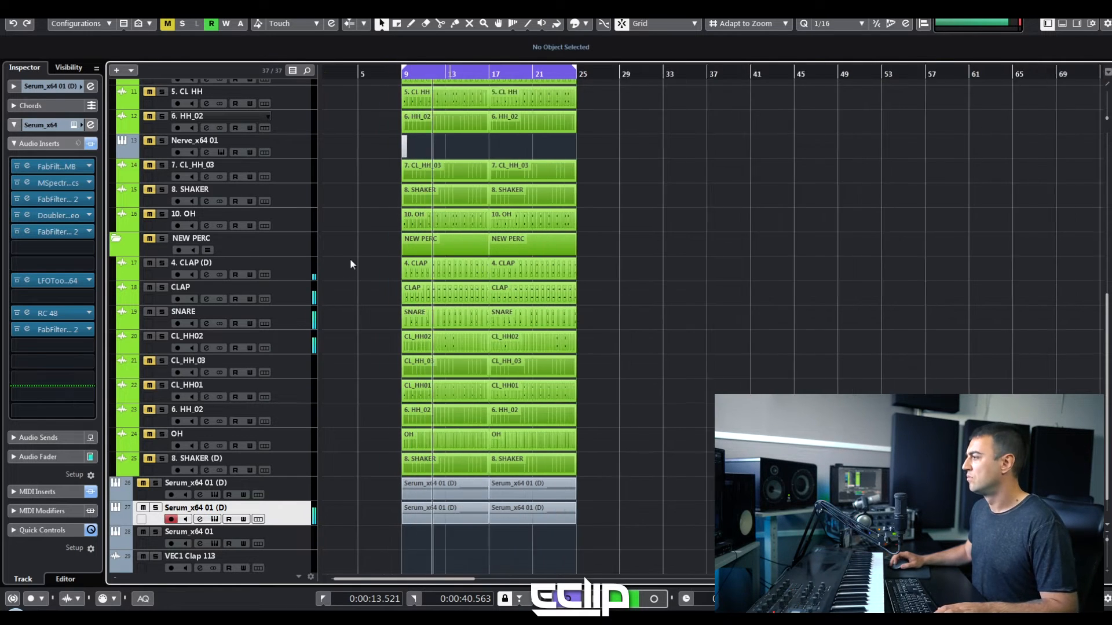
{"action": "scroll", "coordinate": [359, 261], "scroll_direction": "down", "scroll_amount": 1}
{"action": "scroll", "coordinate": [358, 261], "scroll_direction": "up", "scroll_amount": 1}
{"action": "scroll", "coordinate": [392, 261], "scroll_direction": "up", "scroll_amount": 2}
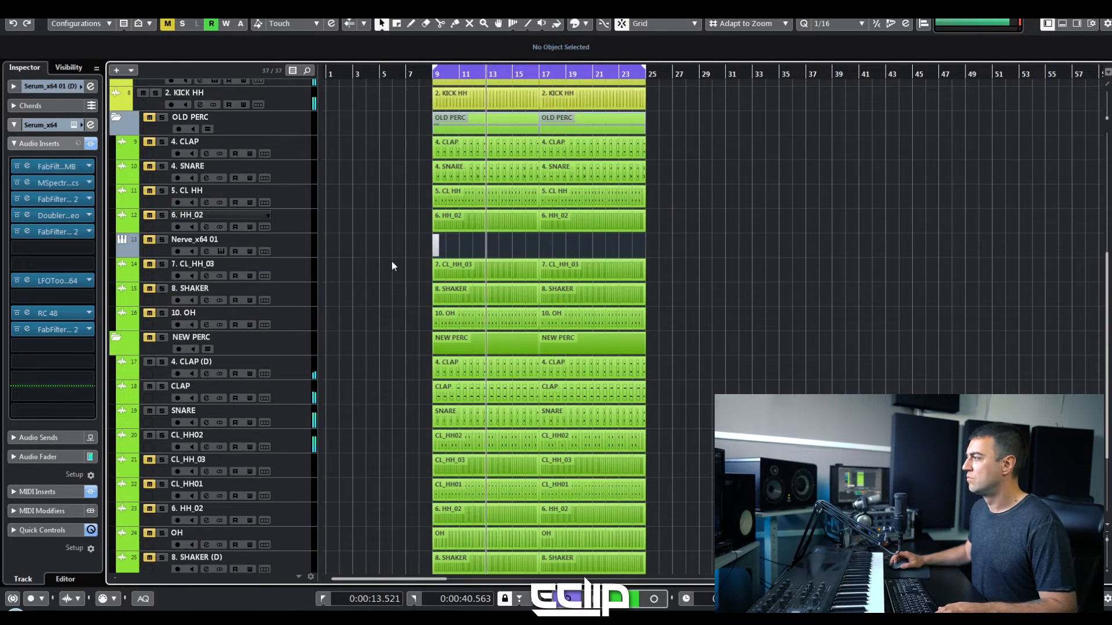
{"action": "scroll", "coordinate": [391, 262], "scroll_direction": "down", "scroll_amount": 2}
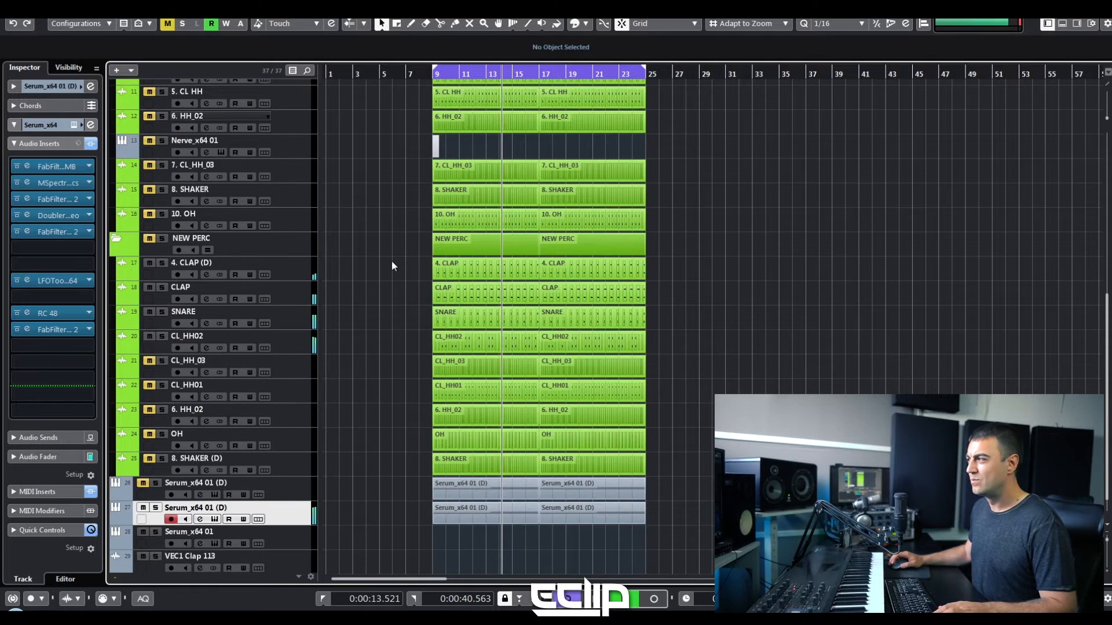
{"action": "scroll", "coordinate": [391, 261], "scroll_direction": "down", "scroll_amount": 2}
{"action": "scroll", "coordinate": [380, 258], "scroll_direction": "up", "scroll_amount": 2}
{"action": "scroll", "coordinate": [381, 258], "scroll_direction": "down", "scroll_amount": 2}
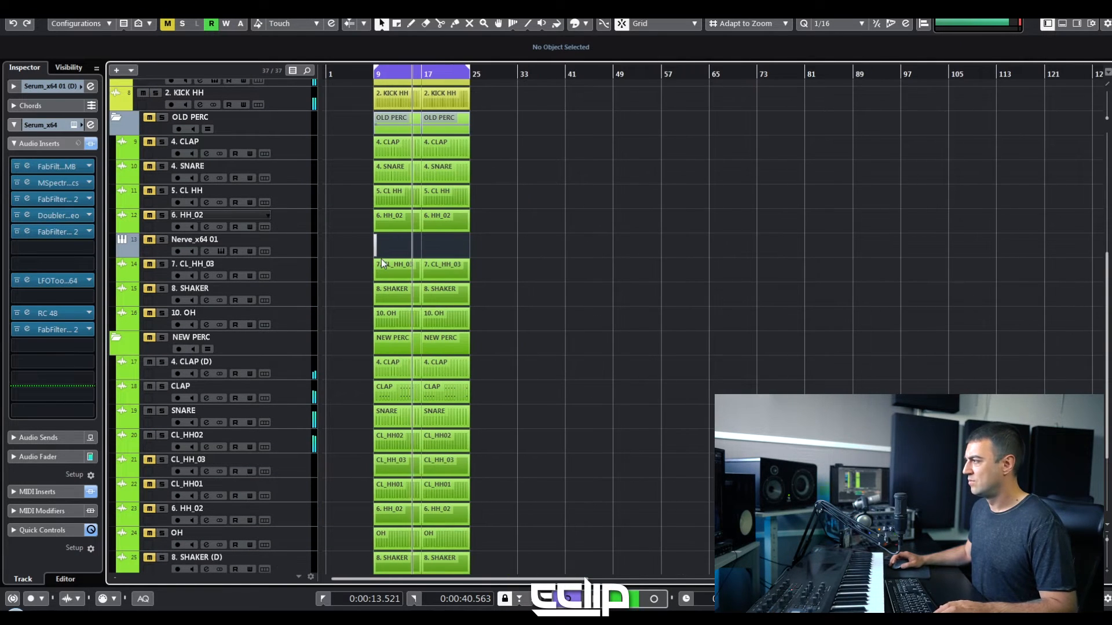
{"action": "scroll", "coordinate": [384, 363], "scroll_direction": "right", "scroll_amount": 2}
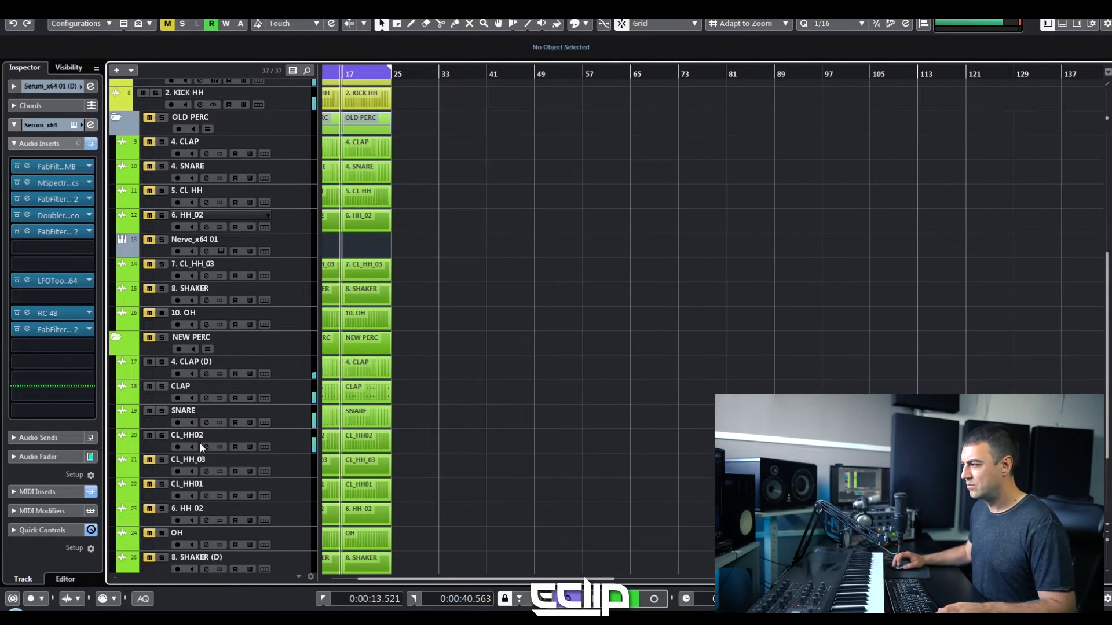
{"action": "left_click", "coordinate": [153, 484]}
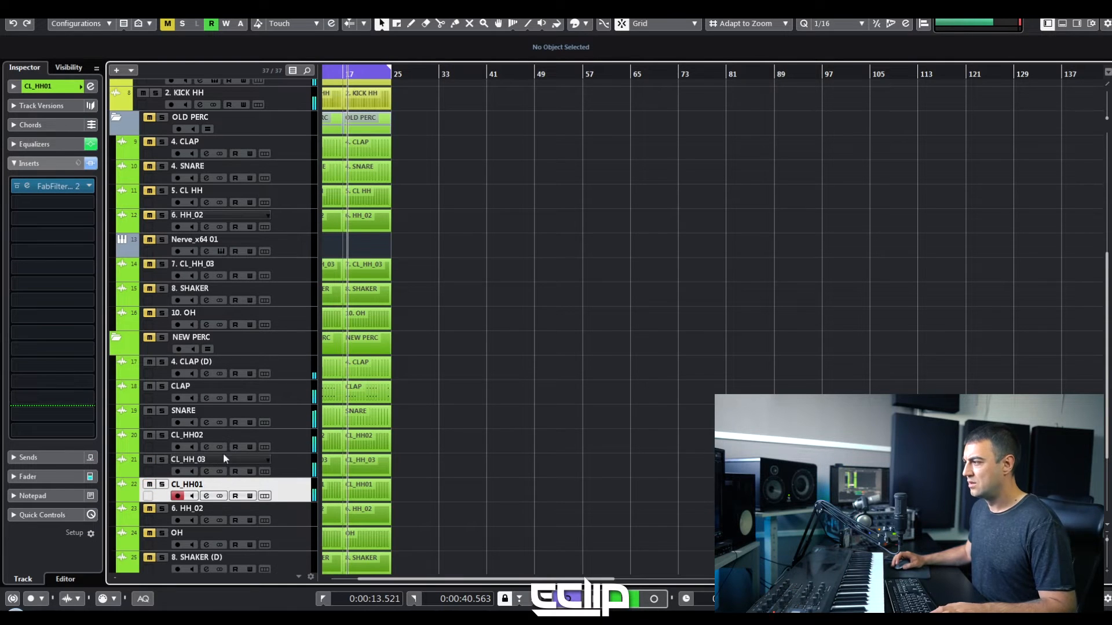
{"action": "left_click", "coordinate": [292, 469]}
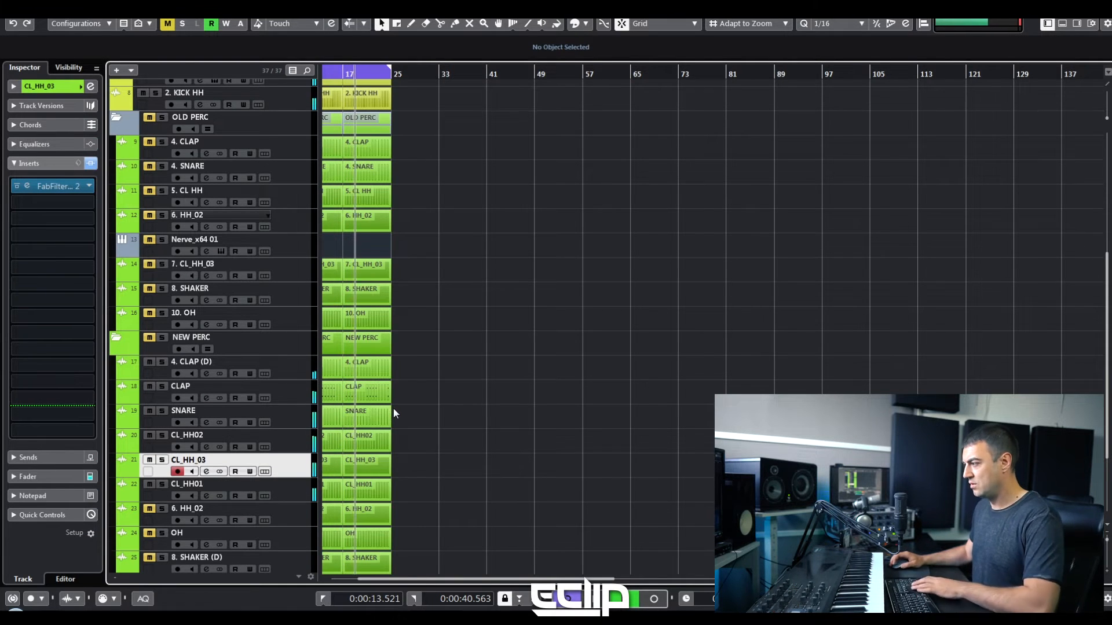
Step: Select the lower Serum_x64 01 (D) track and bypass its RC 48 reverb and final FabFilter insert
{"action": "scroll", "coordinate": [393, 408], "scroll_direction": "down", "scroll_amount": 3}
{"action": "left_click", "coordinate": [311, 495]}
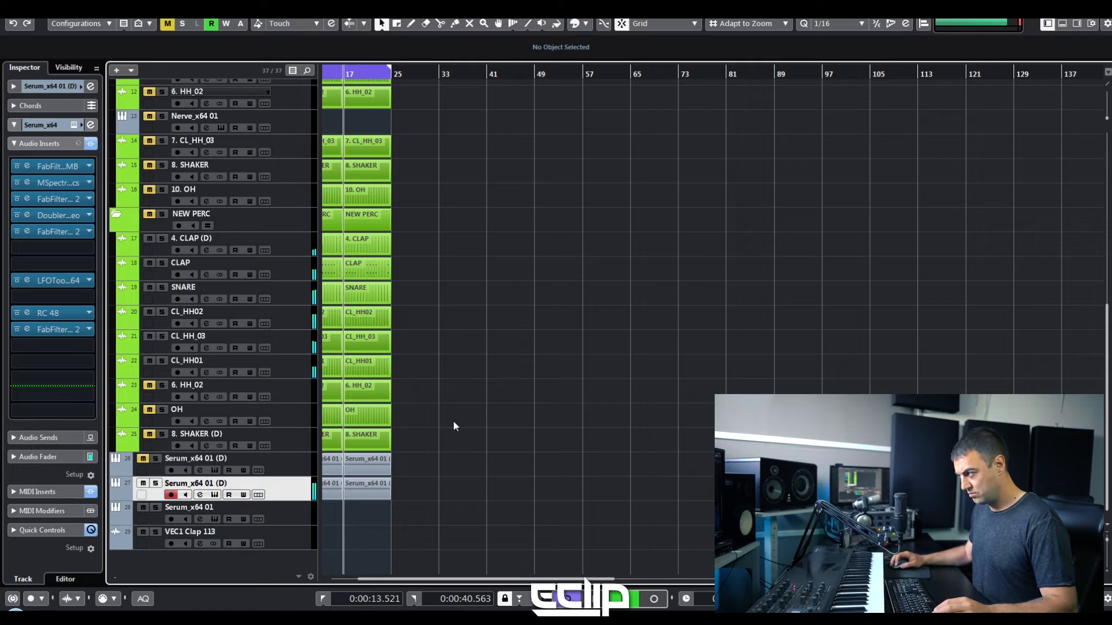
{"action": "scroll", "coordinate": [388, 447], "scroll_direction": "right", "scroll_amount": 1}
{"action": "scroll", "coordinate": [389, 447], "scroll_direction": "left", "scroll_amount": 2}
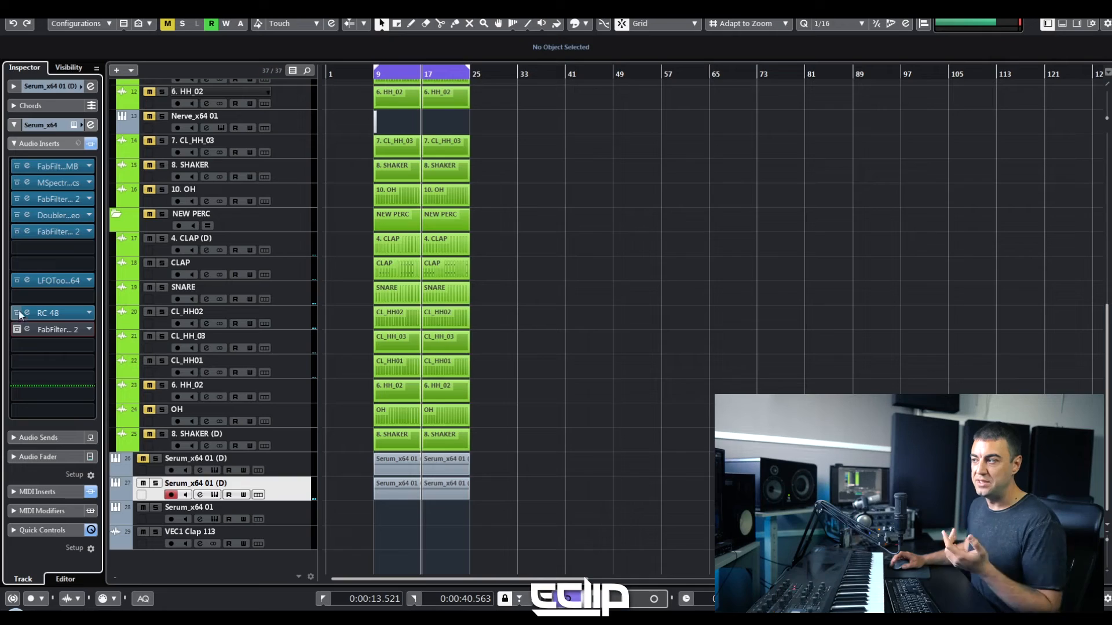
Step: Render the lower Serum track's first clip, from bar 9 to bar 17, in place to a new audio track
{"action": "left_click", "coordinate": [398, 496]}
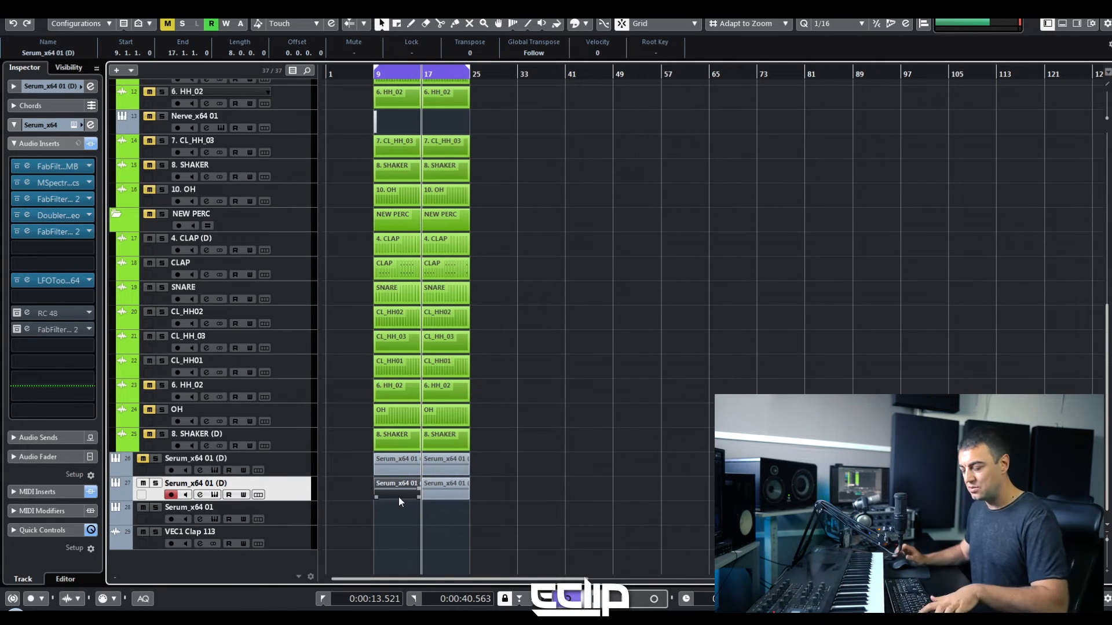
{"action": "key", "text": "alt+r"}
{"action": "key", "text": "Return"}
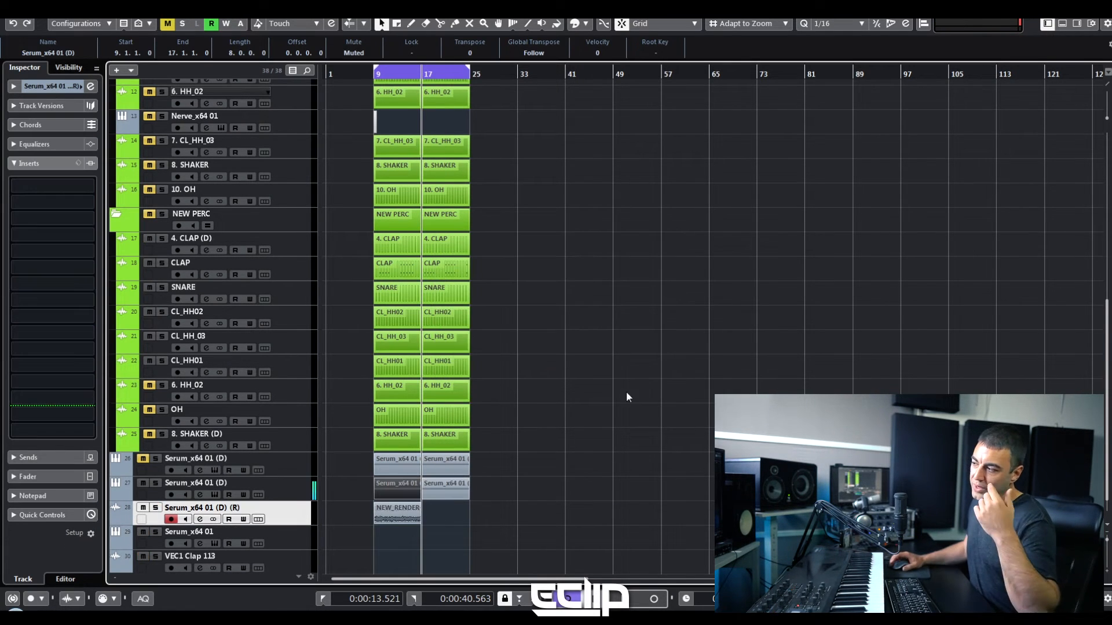
Step: Solo the rendered Serum audio track and enlarge its waveform around bar 9
{"action": "key", "text": "z"}
{"action": "key", "text": "s"}
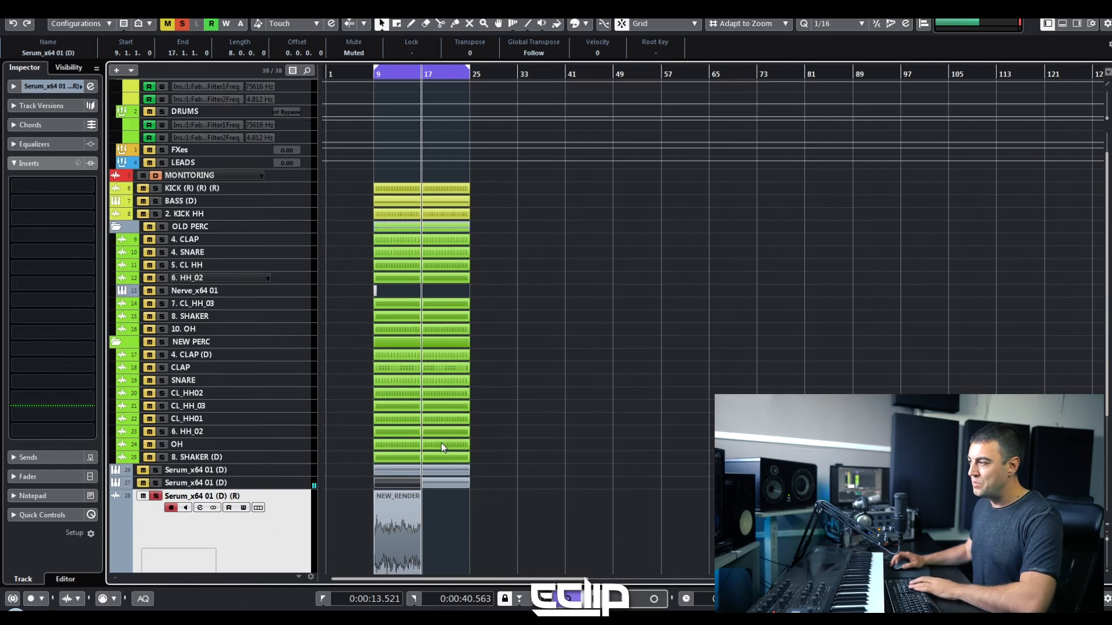
{"action": "scroll", "coordinate": [440, 446], "scroll_direction": "down", "scroll_amount": 3}
{"action": "key", "text": "super"}
{"action": "left_click", "coordinate": [347, 390]}
{"action": "scroll", "coordinate": [345, 386], "scroll_direction": "up", "scroll_amount": 5}
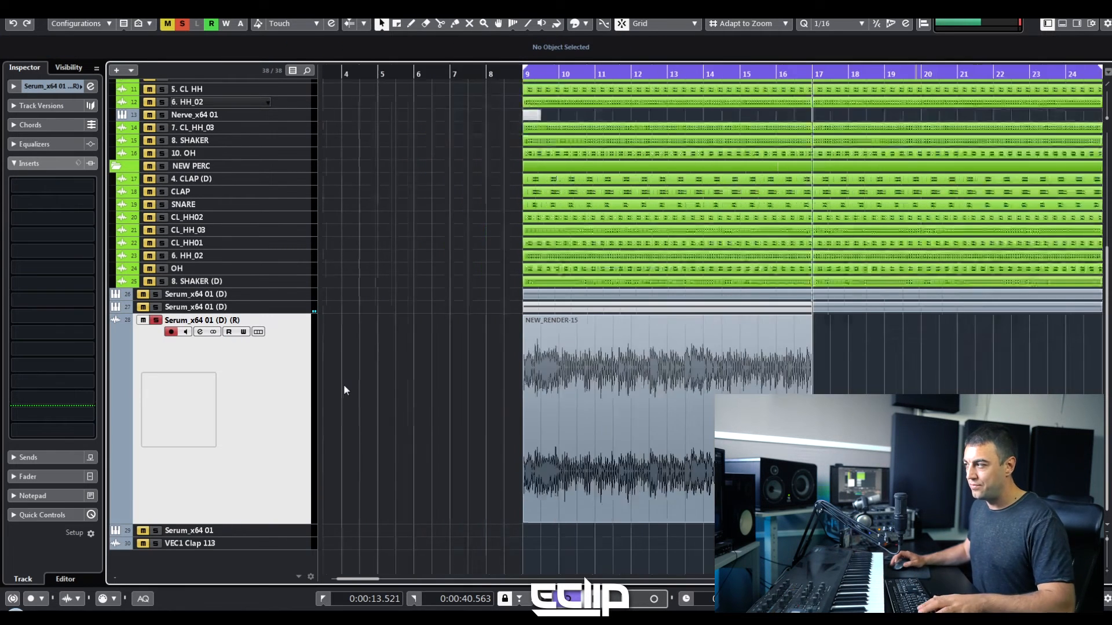
{"action": "scroll", "coordinate": [602, 430], "scroll_direction": "up", "scroll_amount": 5}
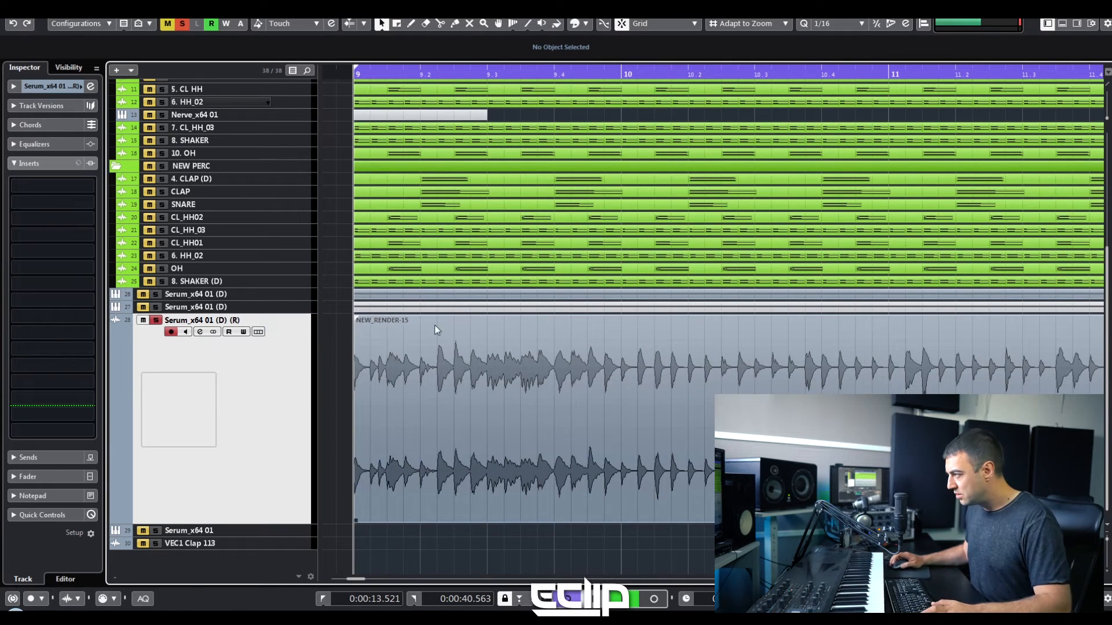
Step: Audition the rendered zap audio from several positions between bars 9 and 12
{"action": "key", "text": "space"}
{"action": "key", "text": "space"}
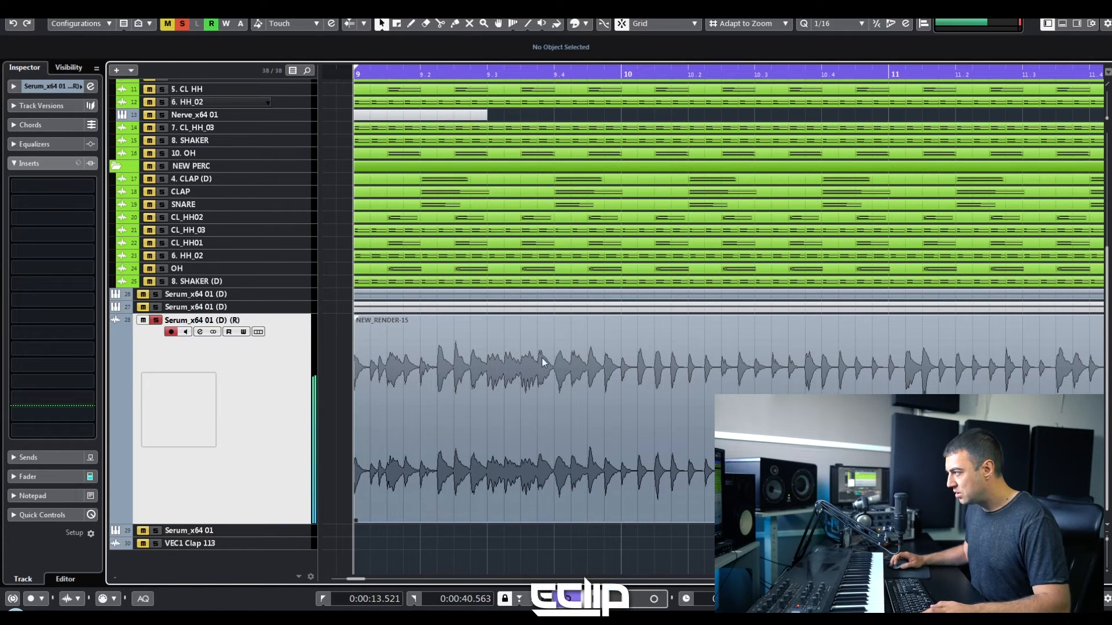
{"action": "left_click", "coordinate": [523, 73]}
{"action": "key", "text": "space"}
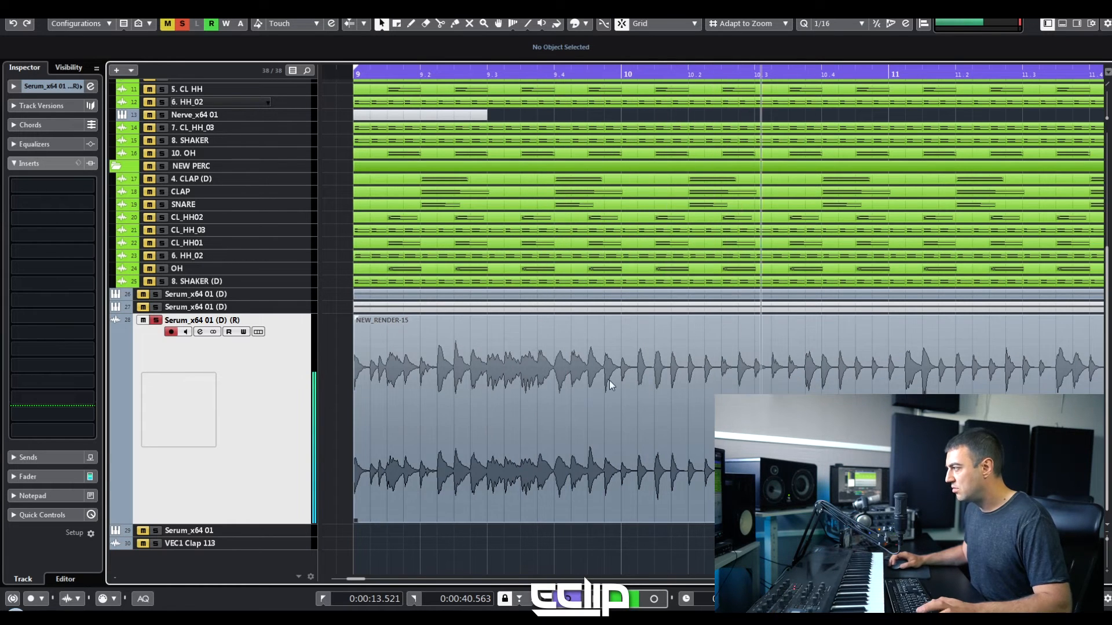
{"action": "scroll", "coordinate": [560, 366], "scroll_direction": "down", "scroll_amount": 2}
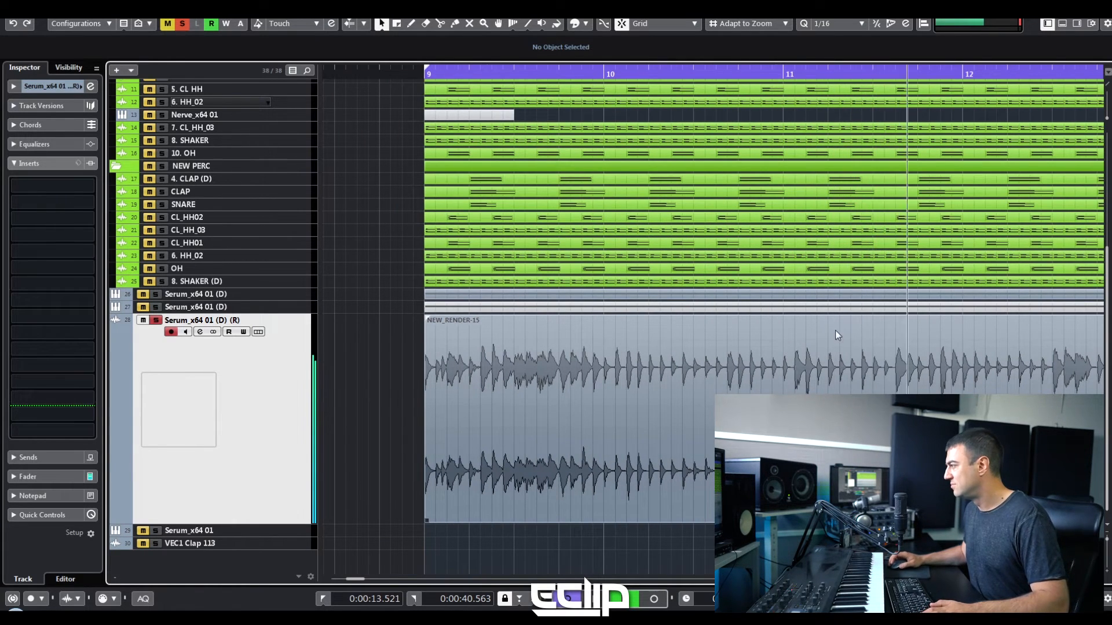
{"action": "key", "text": "space"}
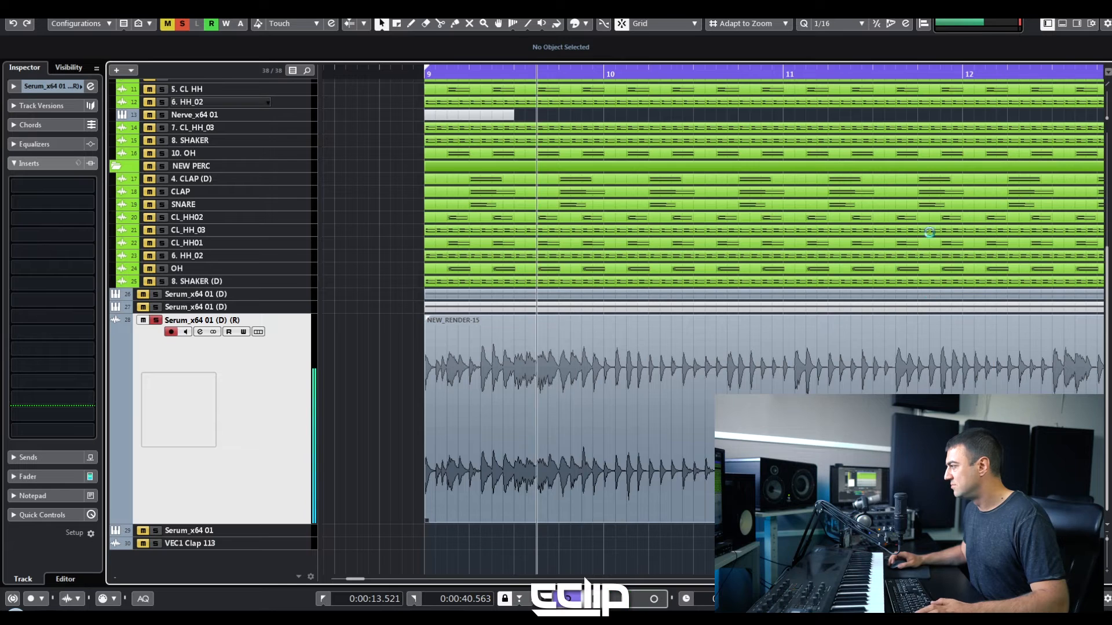
{"action": "left_click", "coordinate": [868, 74]}
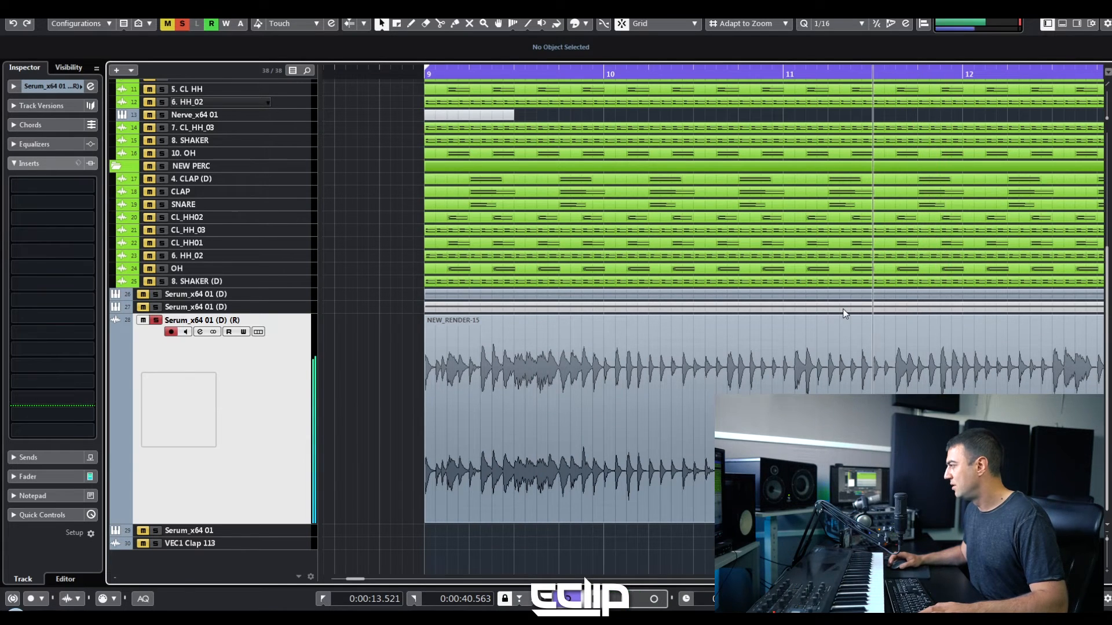
Step: Split the rendered Serum audio at 11.3.1 and 11.4.4, and mute the section before 11.3.1
{"action": "key", "text": "3"}
{"action": "left_click", "coordinate": [879, 365]}
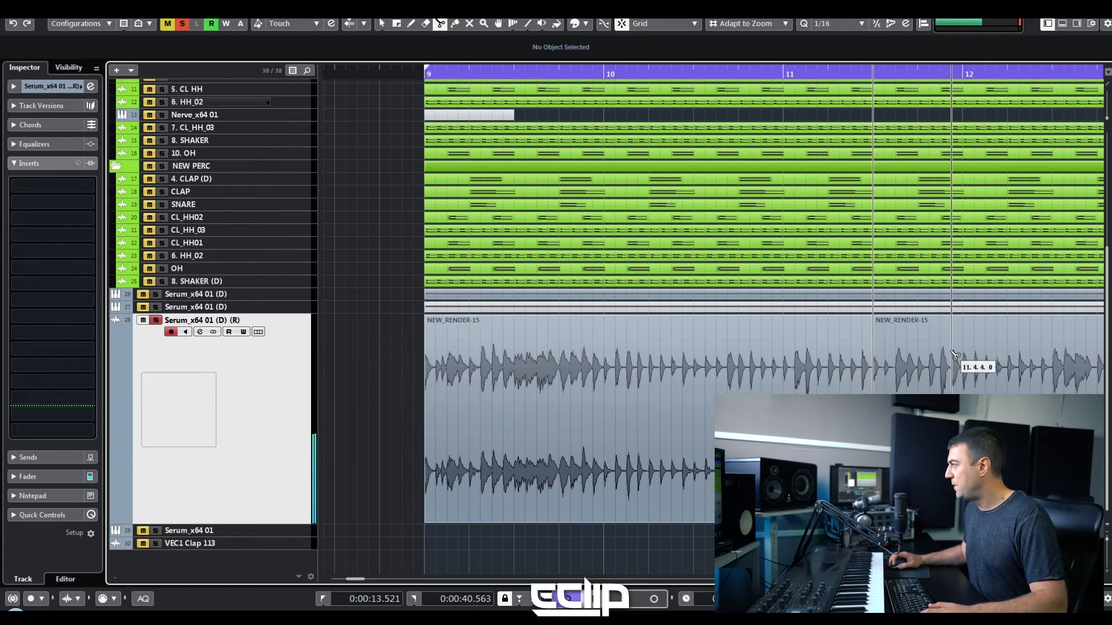
{"action": "left_click", "coordinate": [946, 366]}
{"action": "key", "text": "1"}
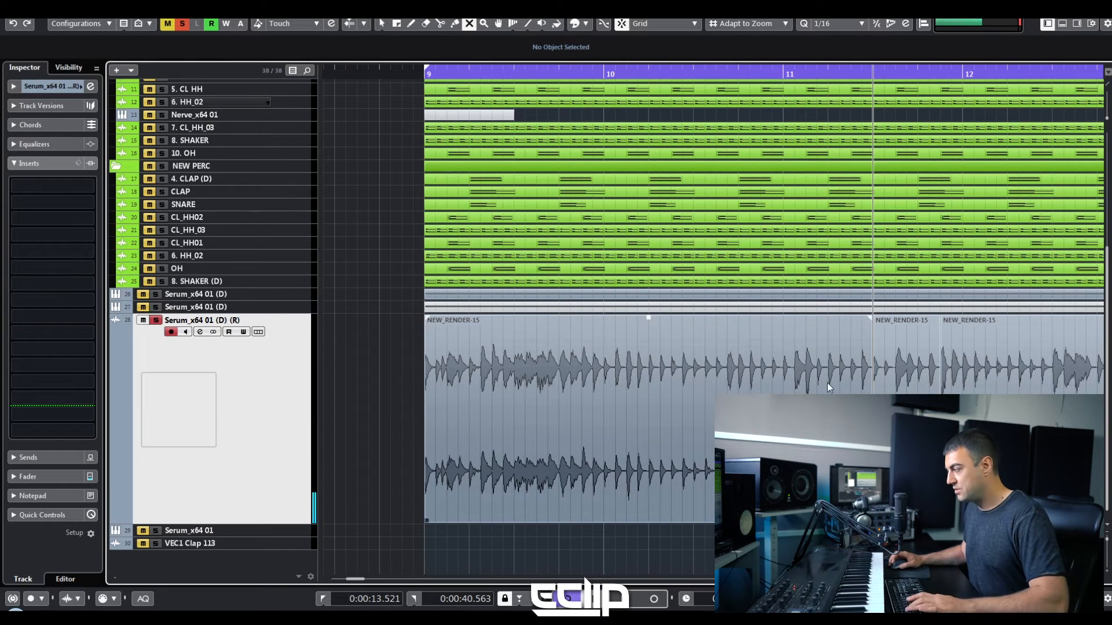
{"action": "left_click", "coordinate": [827, 384]}
{"action": "key", "text": "space"}
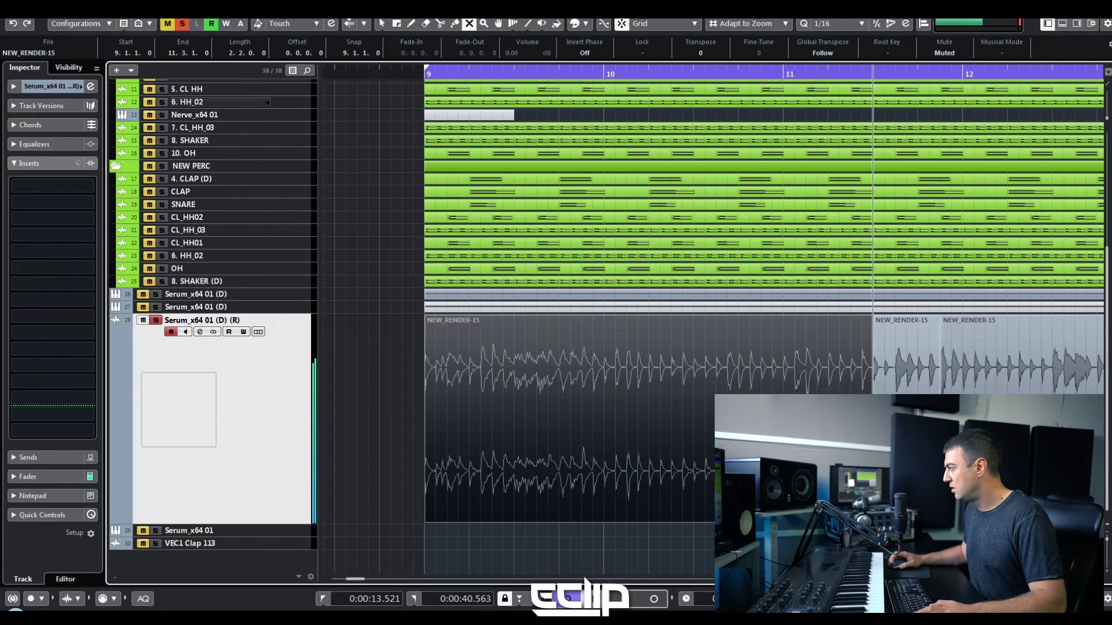
Step: Split the remaining rendered audio at bar 12 and mute everything after it, keeping the short slice from 11.4.4 unmuted
{"action": "key", "text": "4"}
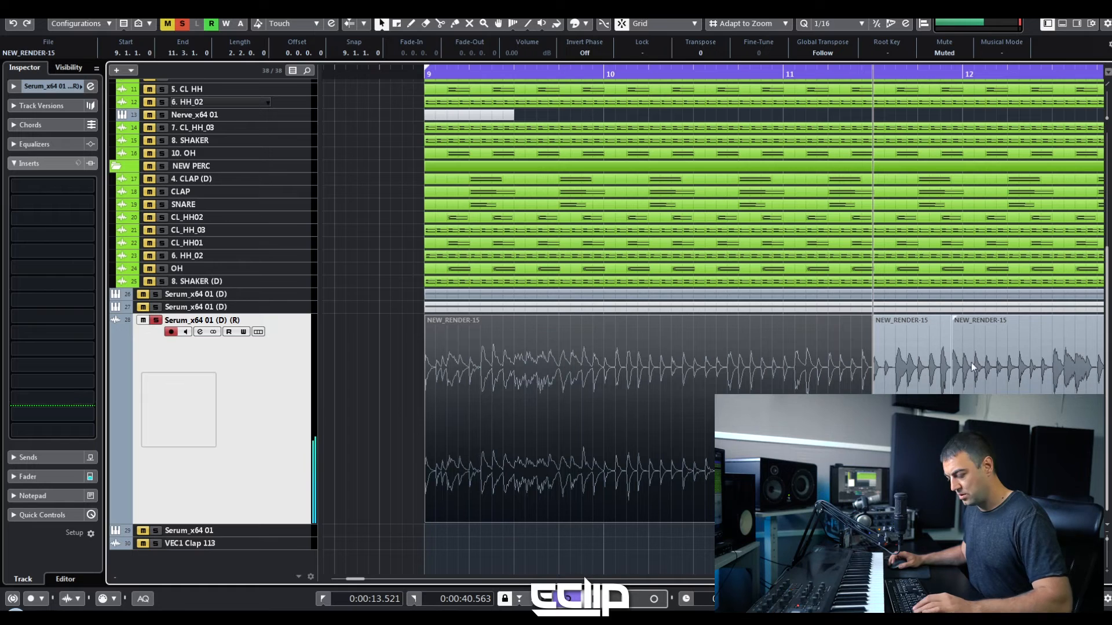
{"action": "key", "text": "7"}
{"action": "left_click", "coordinate": [976, 377]}
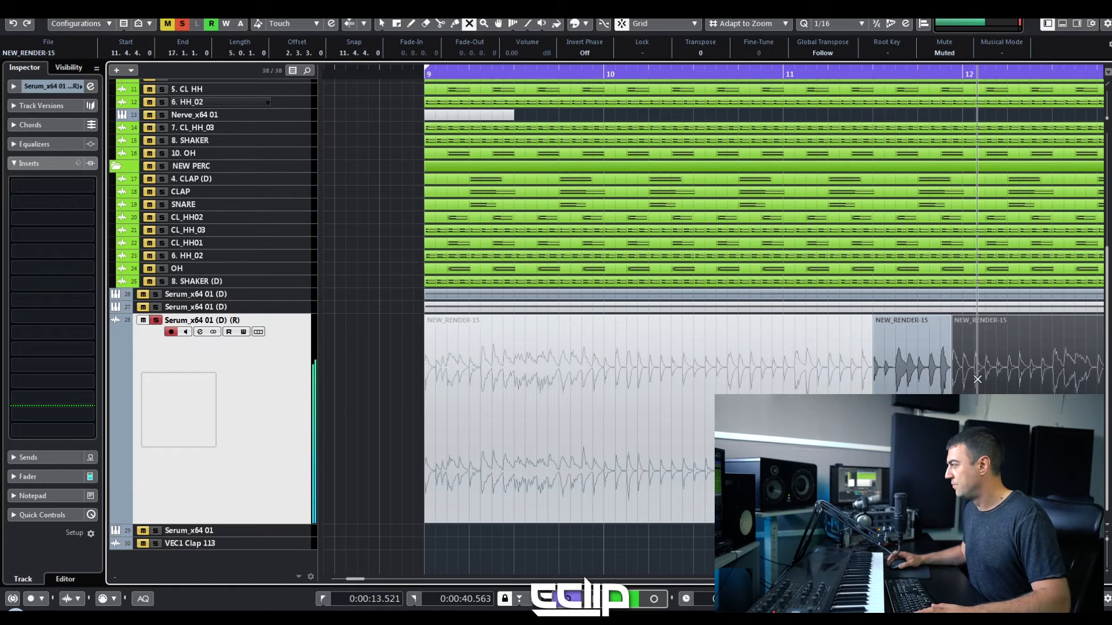
{"action": "key", "text": "3"}
{"action": "left_click", "coordinate": [962, 364]}
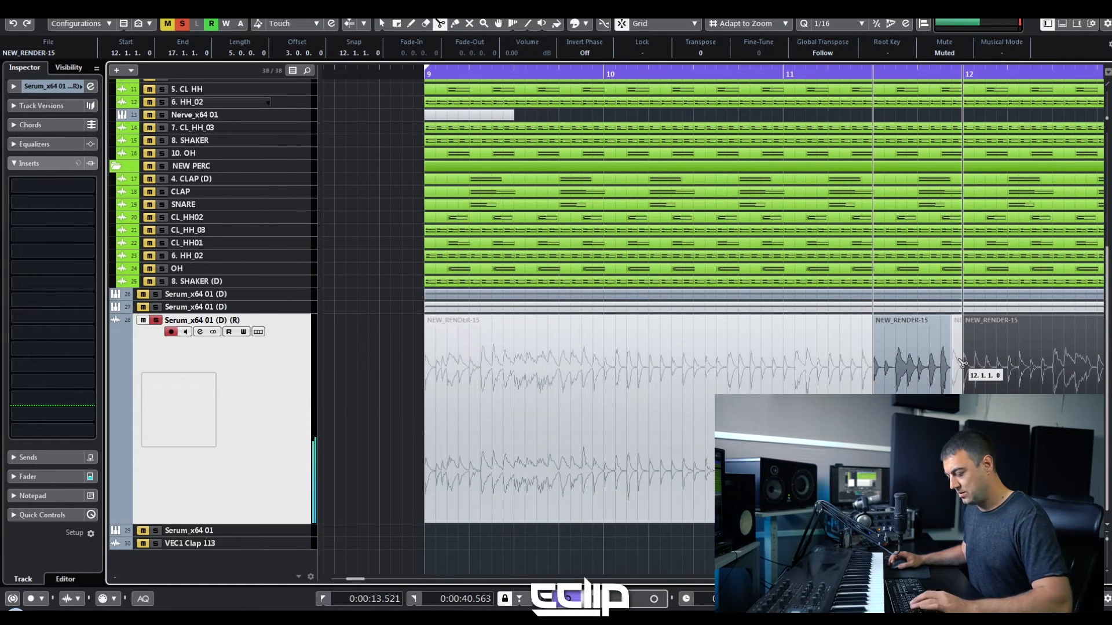
{"action": "key", "text": "7"}
{"action": "left_click", "coordinate": [957, 370]}
{"action": "key", "text": "1"}
{"action": "key", "text": "space"}
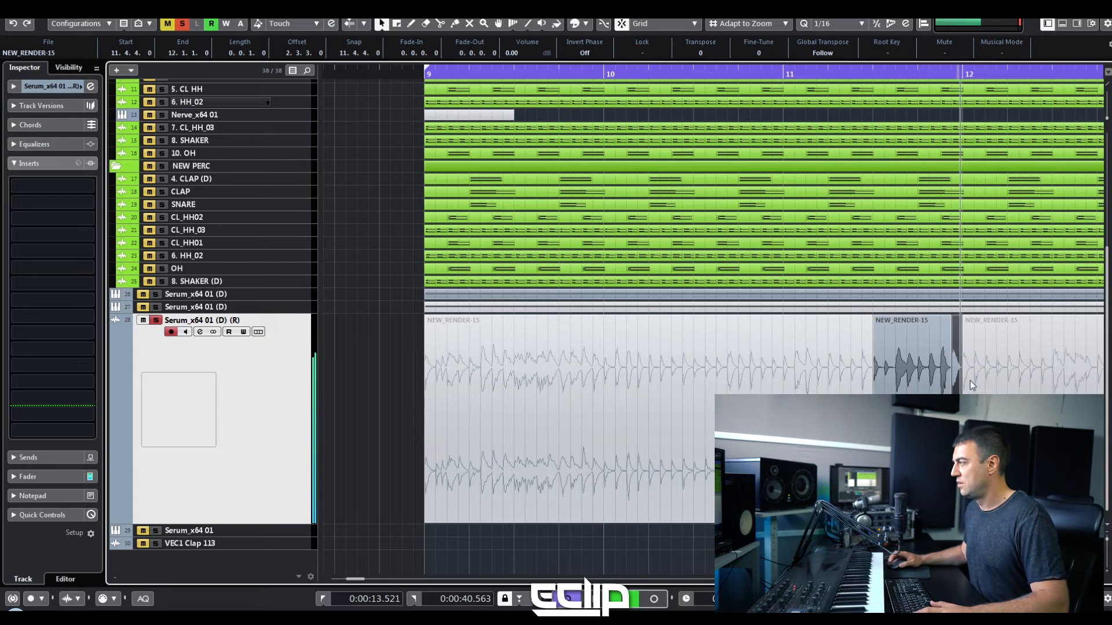
Step: Glue the two unmuted slices between 11.3.1 and bar 12 into one event
{"action": "key", "text": "space"}
{"action": "key", "text": "1"}
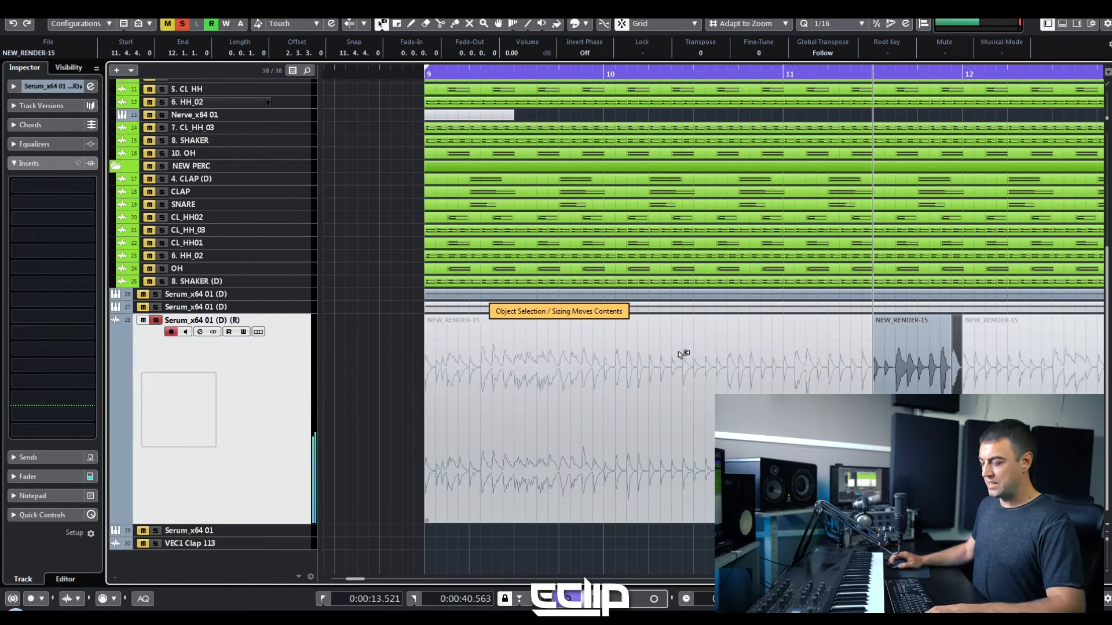
{"action": "key", "text": "4"}
{"action": "left_click", "coordinate": [897, 364]}
{"action": "key", "text": "1"}
{"action": "left_click", "coordinate": [903, 370]}
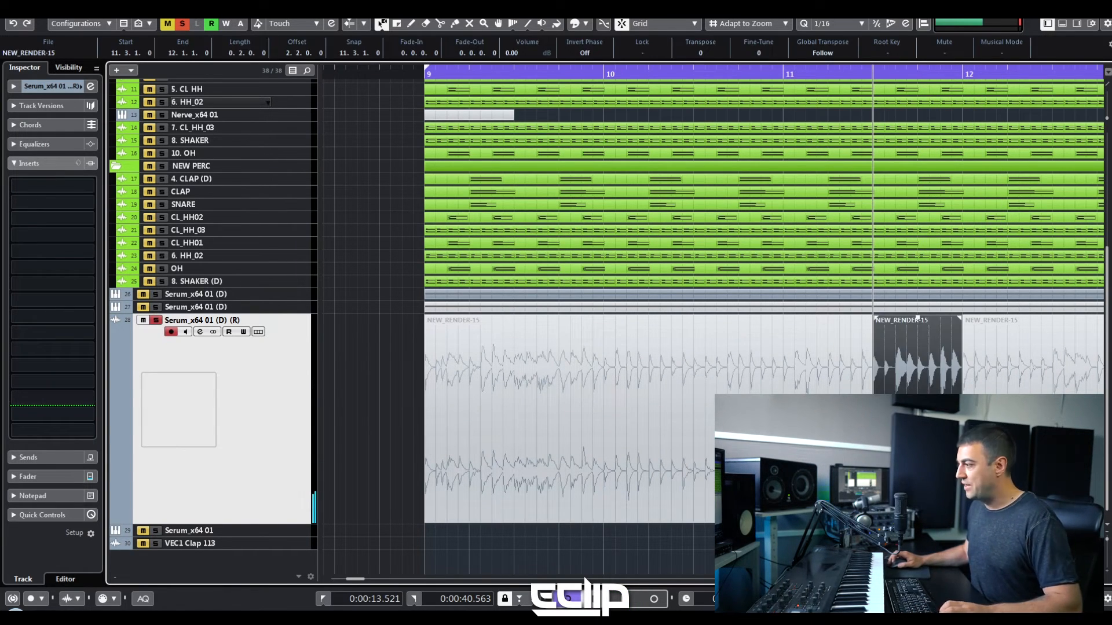
Step: Copy the glued zap event to a new audio track near bar 9 and insert Blackhole and Dubstation 2 on that track
{"action": "mouse_move", "coordinate": [917, 319]}
{"action": "left_mouse_down"}
{"action": "mouse_move", "coordinate": [519, 535]}
{"action": "mouse_move", "coordinate": [433, 551]}
{"action": "mouse_move", "coordinate": [450, 547]}
{"action": "mouse_move", "coordinate": [453, 573]}
{"action": "left_mouse_up"}
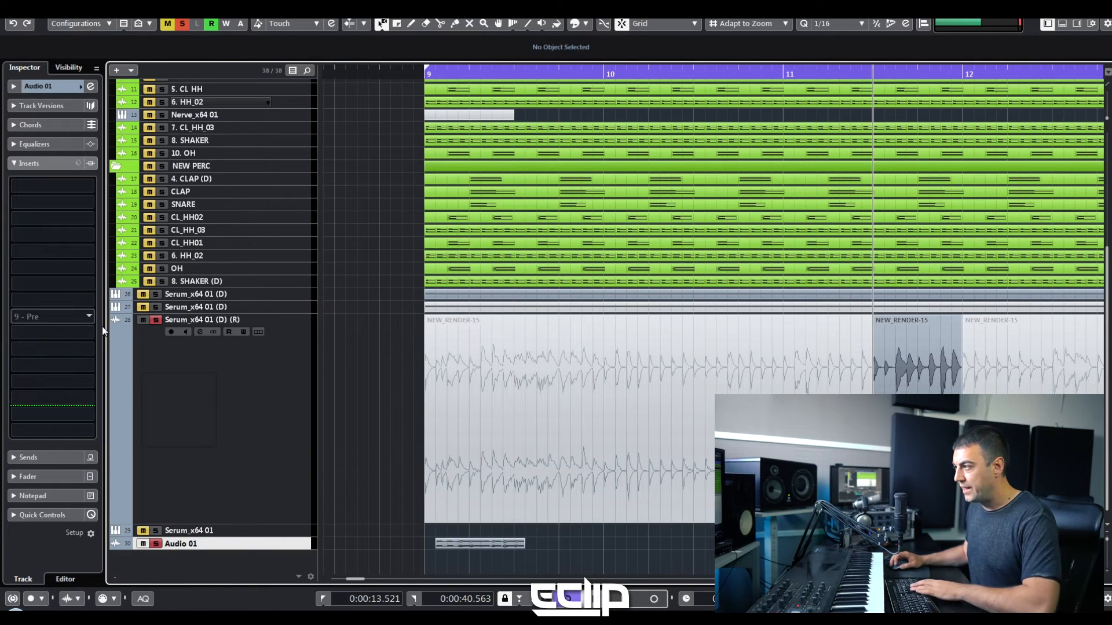
{"action": "left_click", "coordinate": [54, 185]}
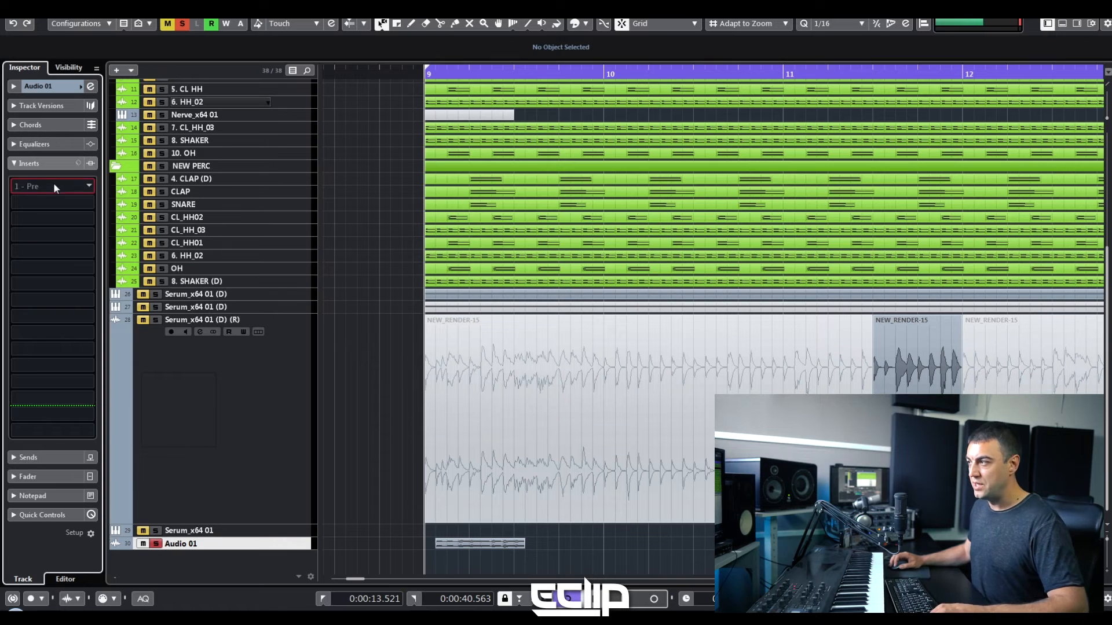
{"action": "type", "text": "black"}
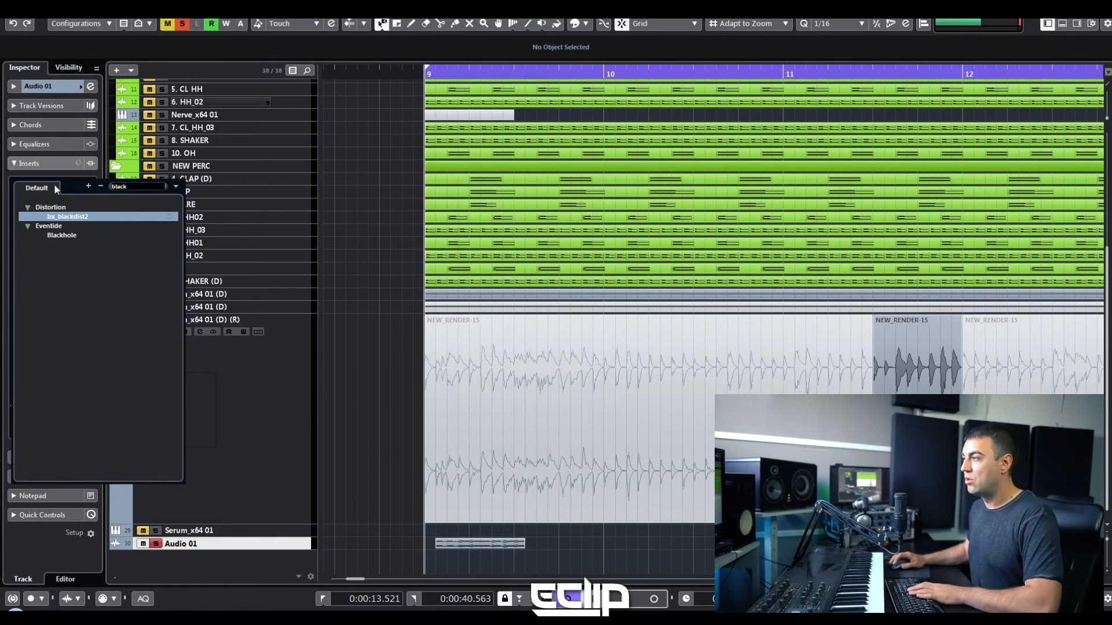
{"action": "left_click", "coordinate": [77, 235]}
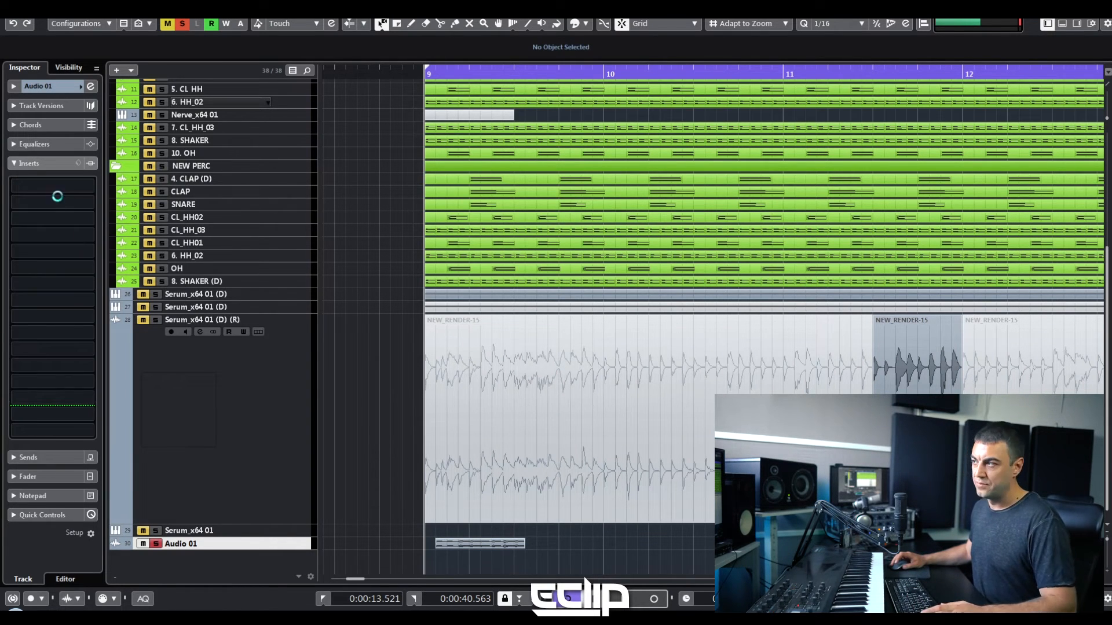
{"action": "left_click", "coordinate": [55, 201]}
{"action": "type", "text": "dub"}
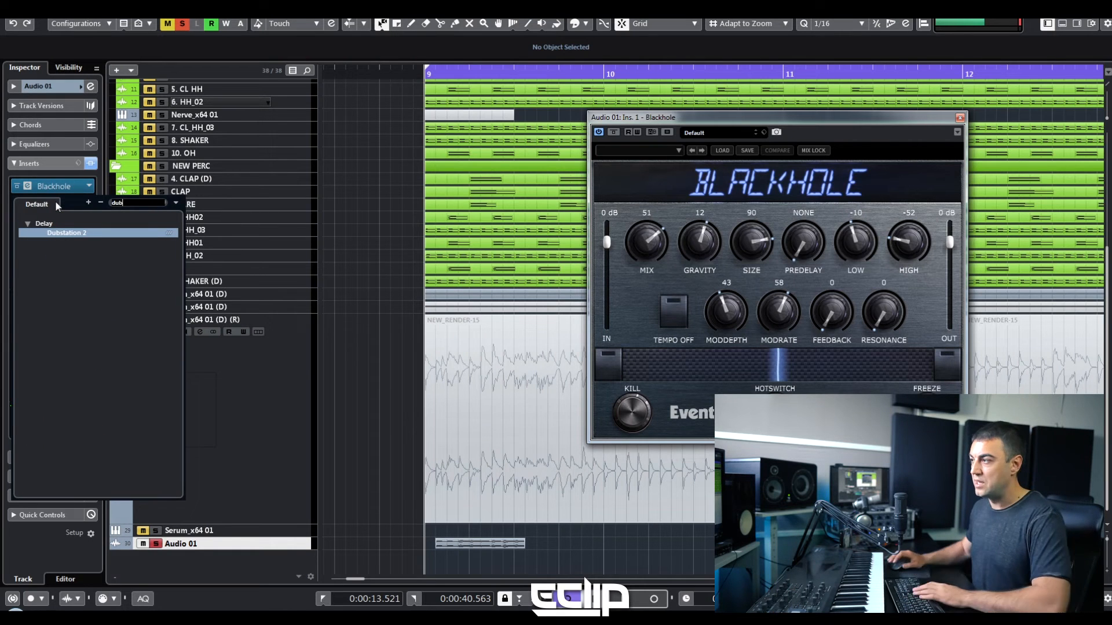
{"action": "key", "text": "Return"}
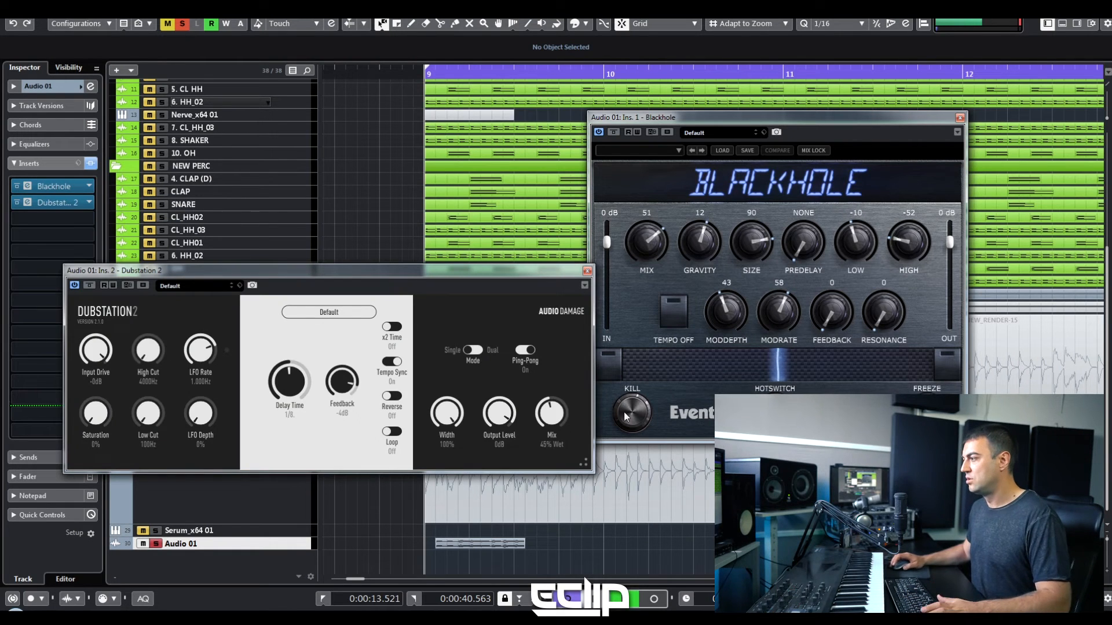
Step: Set the Blackhole mix to 14 during playback and close both effect windows
{"action": "key", "text": "space"}
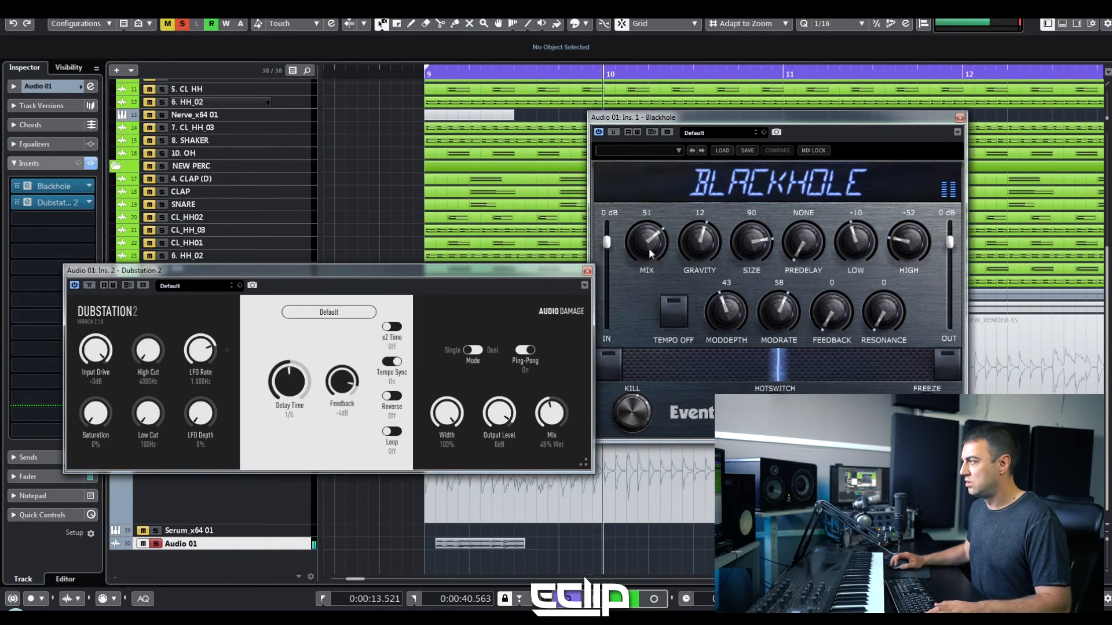
{"action": "left_click_drag", "start_coordinate": [649, 248], "coordinate": [649, 255]}
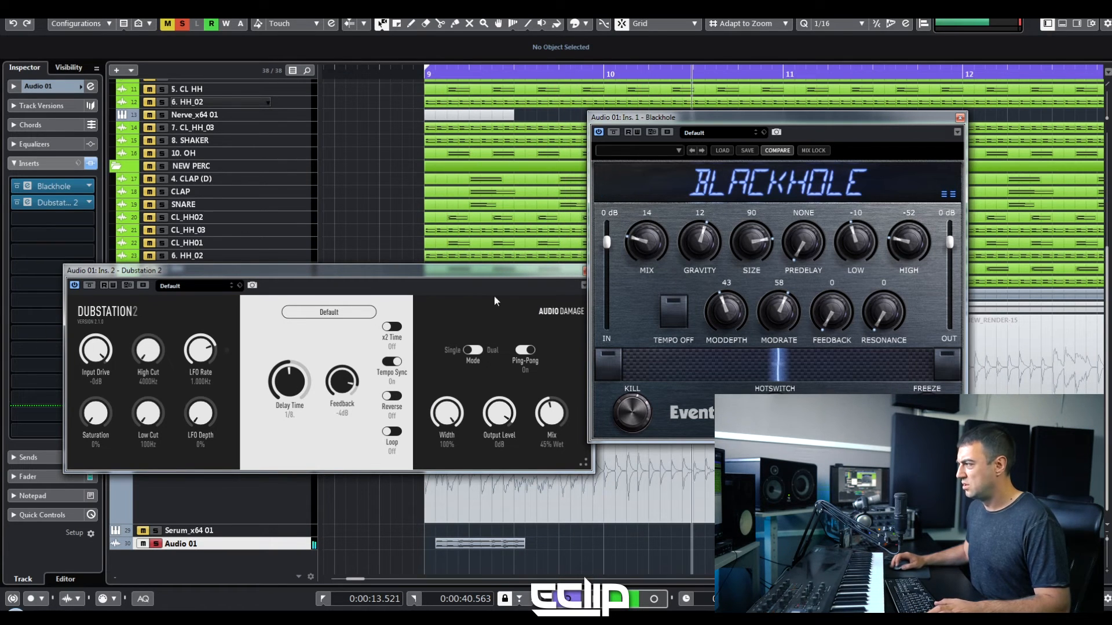
{"action": "left_click", "coordinate": [957, 118]}
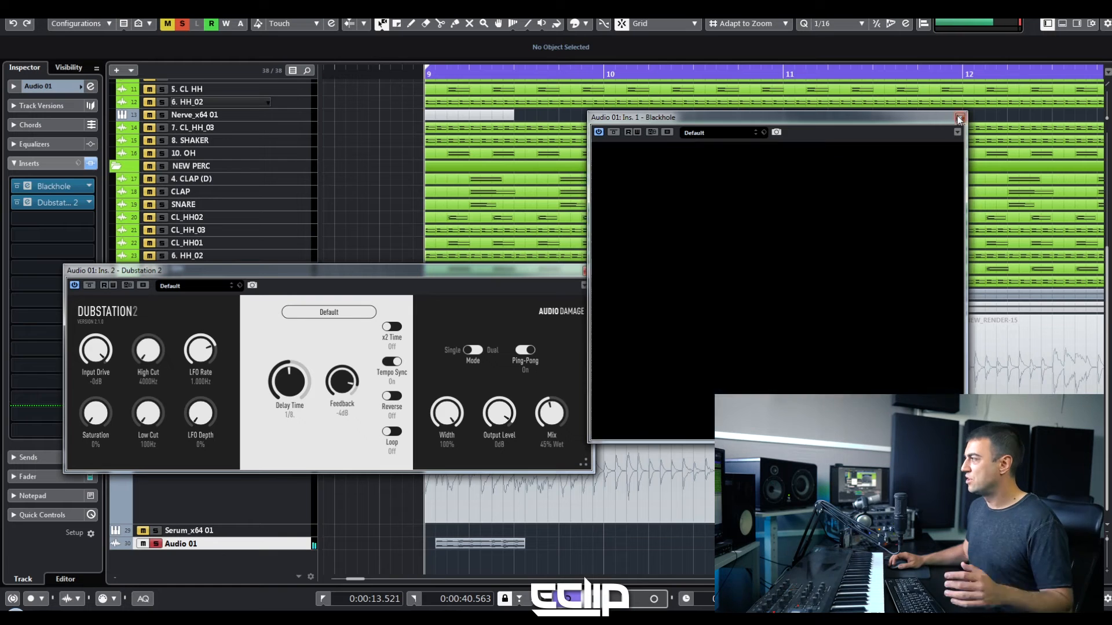
{"action": "left_click", "coordinate": [587, 271]}
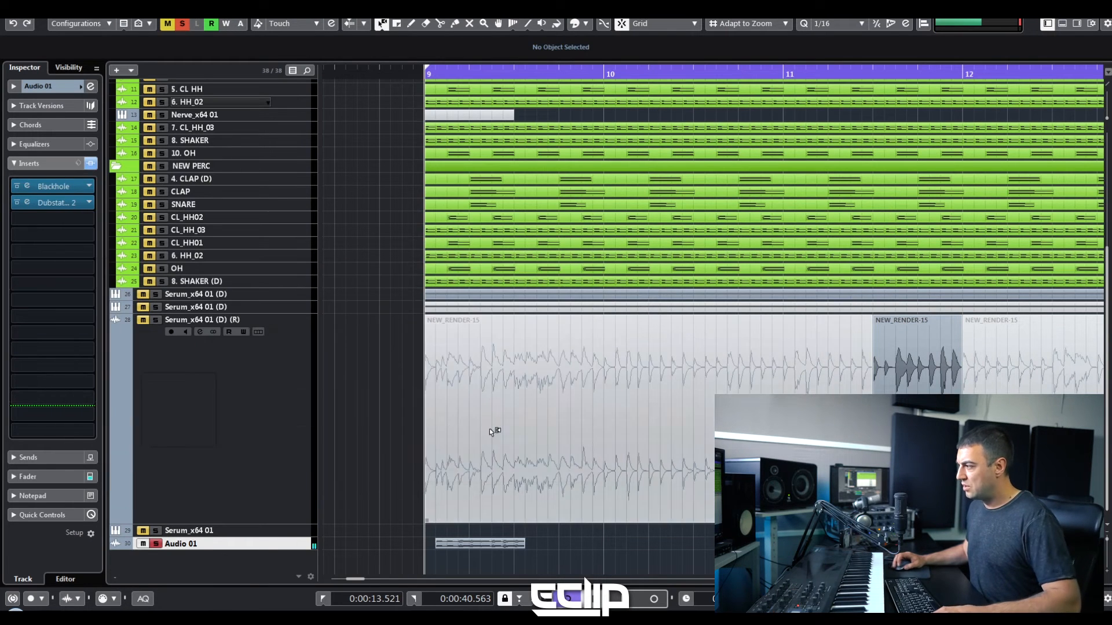
Step: Align the copied zap clip to 9.1.1 on the Audio 01 track and audition it with its effects
{"action": "left_click", "coordinate": [478, 547]}
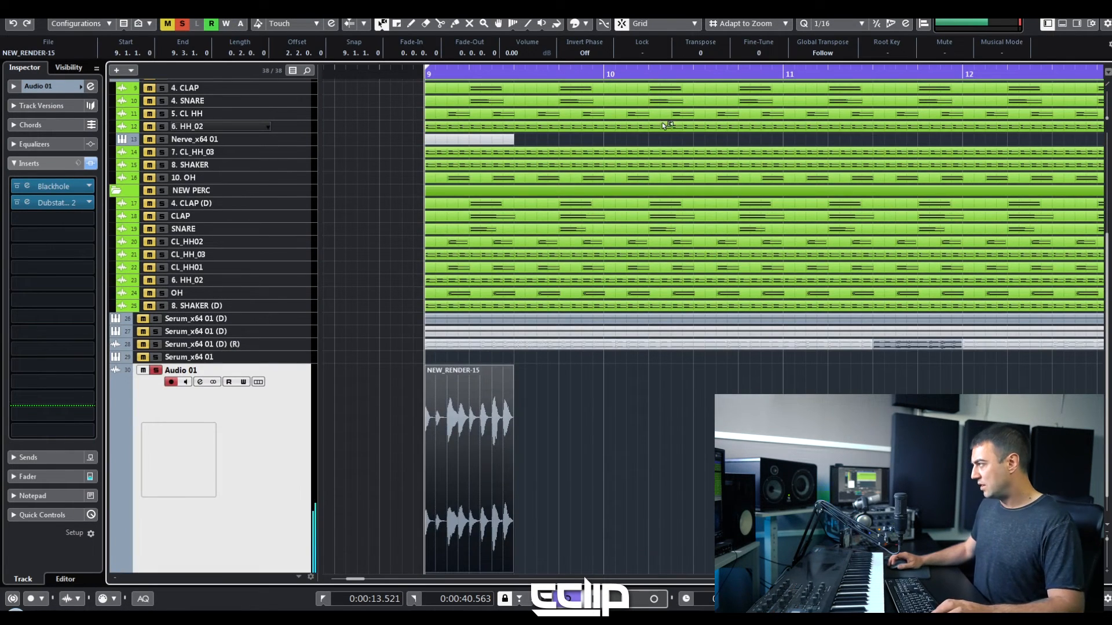
{"action": "key", "text": "g"}
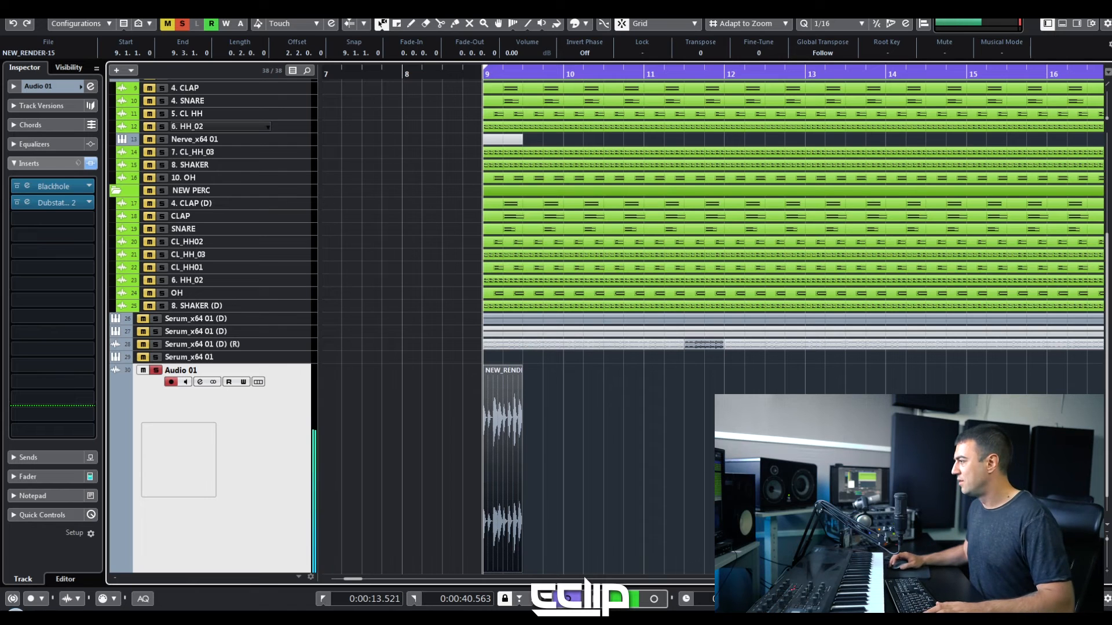
{"action": "key", "text": "space"}
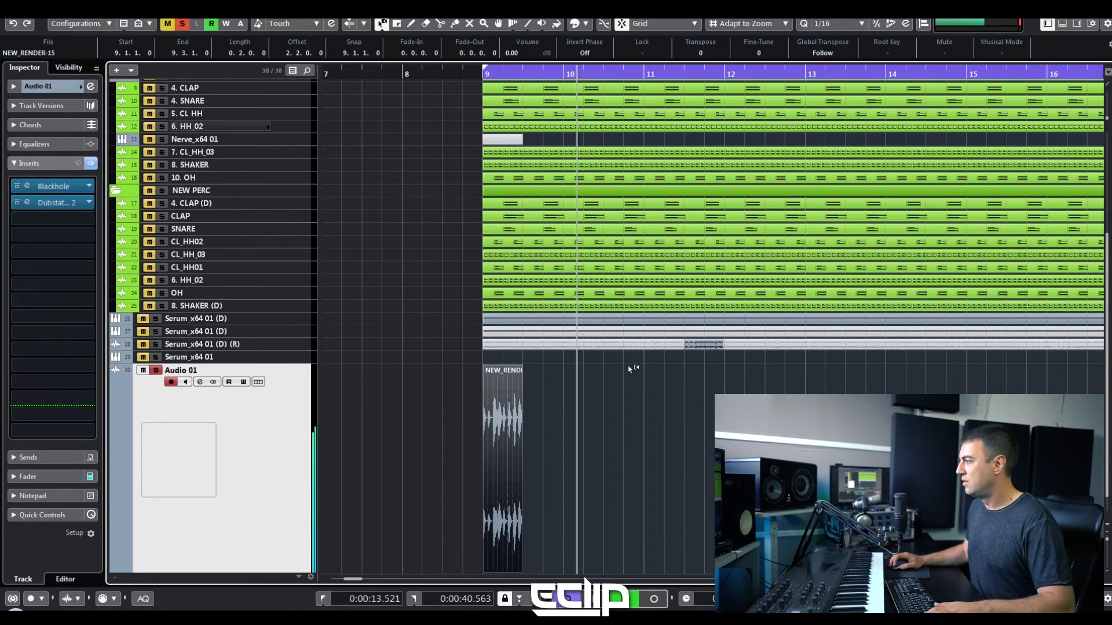
{"action": "key", "text": "space"}
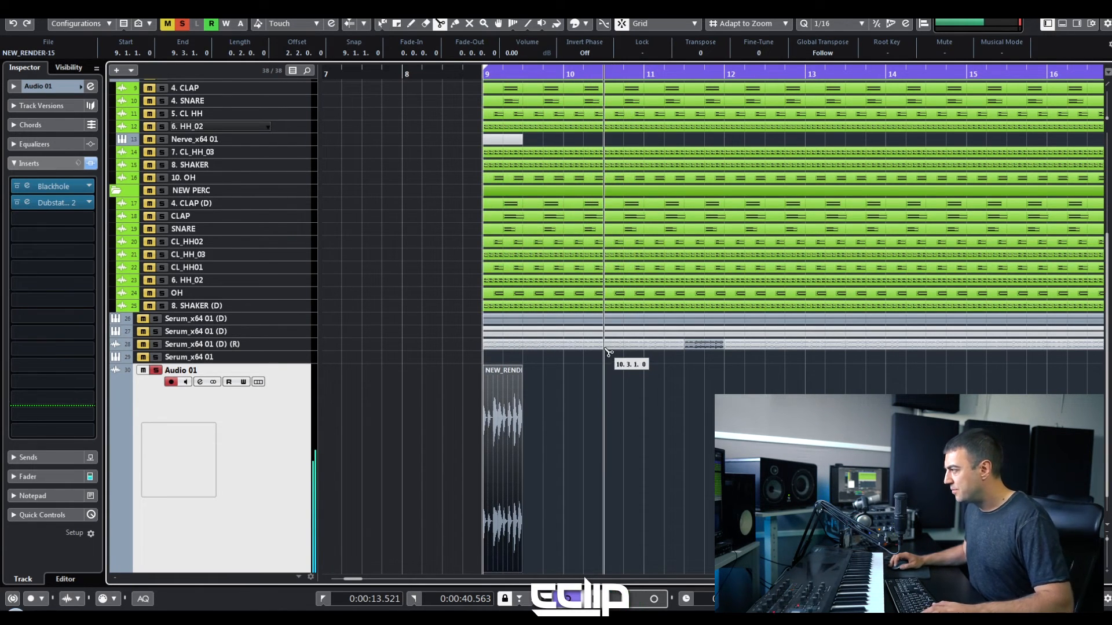
Step: Split out the one-beat slice from 10.3.1 to 10.4.1 of the rendered Serum audio and place it on the Audio 01 track
{"action": "left_click", "coordinate": [605, 348]}
{"action": "left_click", "coordinate": [622, 346]}
{"action": "key", "text": "1"}
{"action": "left_click", "coordinate": [617, 346]}
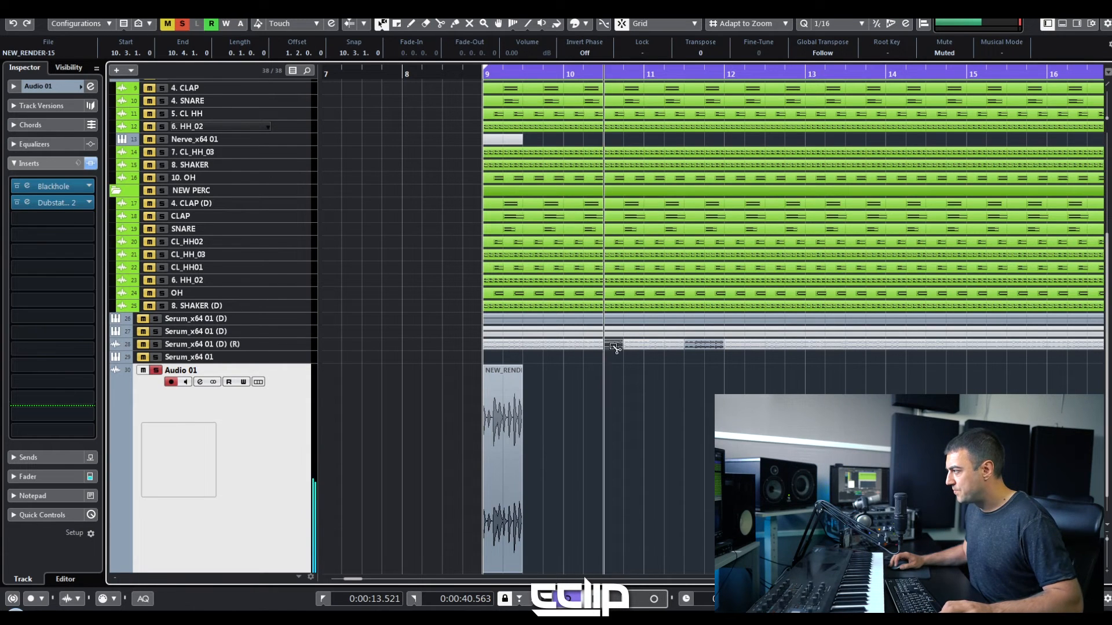
{"action": "left_click_drag", "start_coordinate": [615, 348], "coordinate": [613, 381]}
Step: Unmute and audition the one-beat slice on Audio 01, and delete it from the track
{"action": "key", "text": "7"}
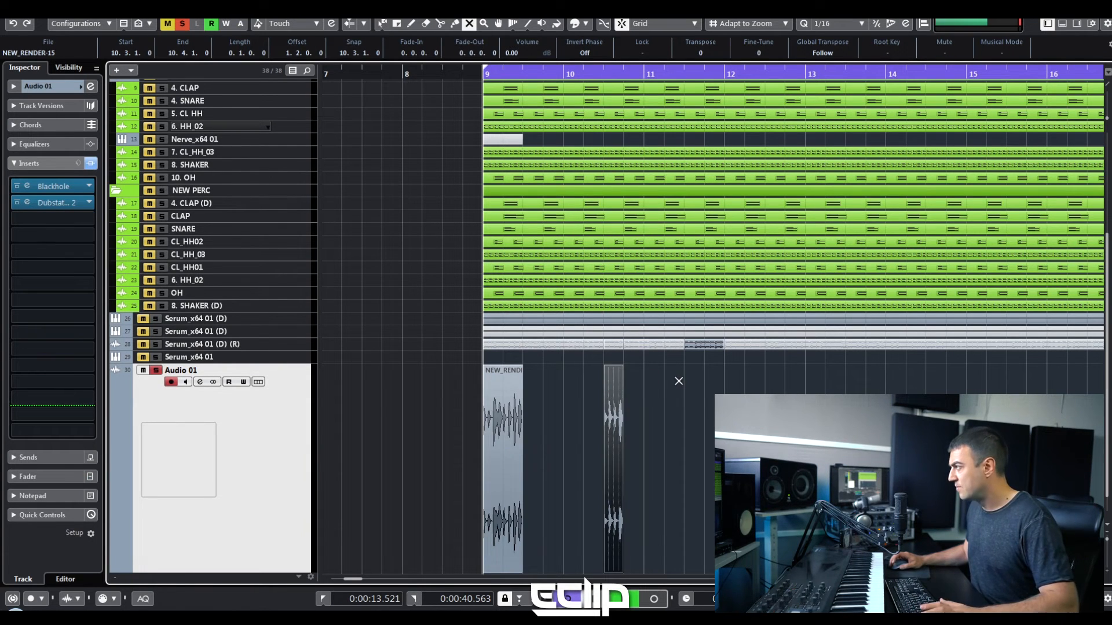
{"action": "key", "text": "space"}
{"action": "key", "text": "1"}
{"action": "left_click", "coordinate": [713, 396]}
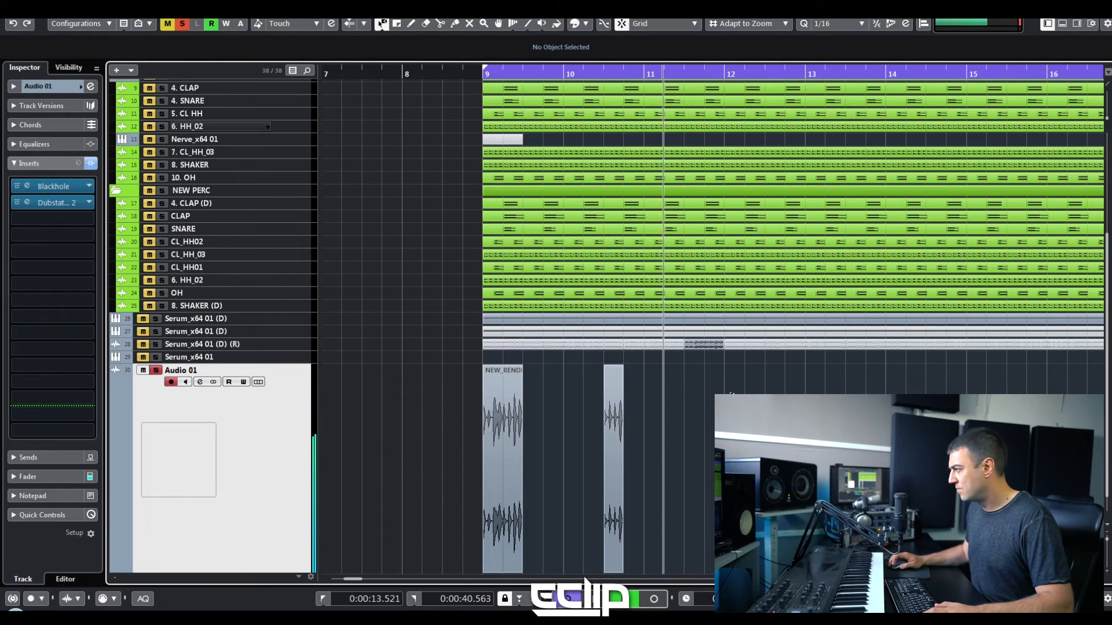
{"action": "key", "text": "space"}
{"action": "left_click", "coordinate": [614, 390]}
{"action": "key", "text": "Delete"}
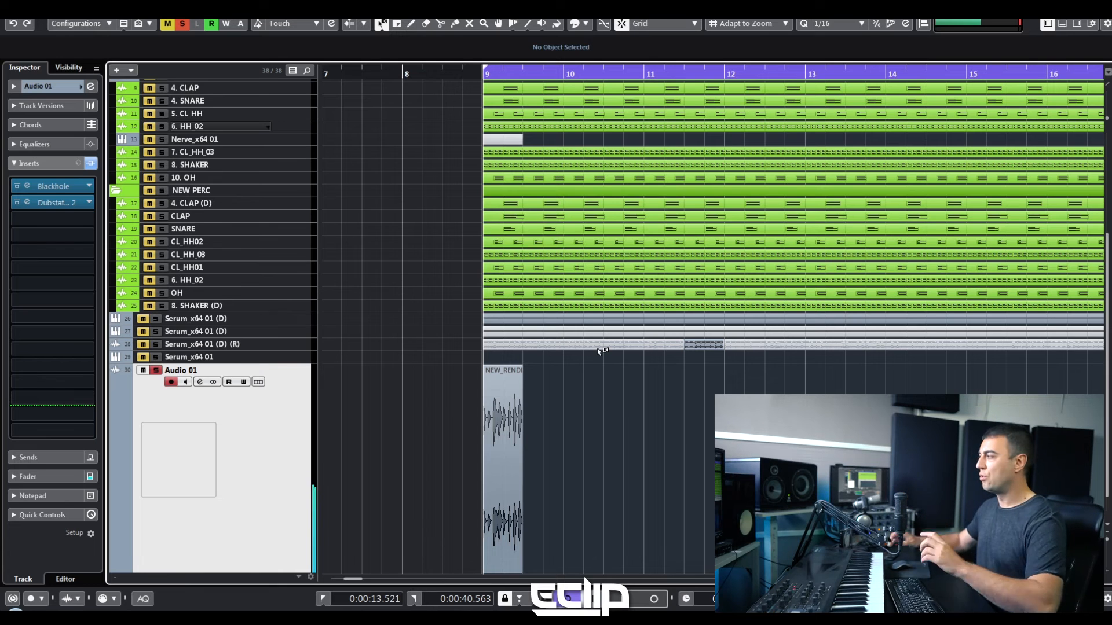
Step: Unmute the rendered Serum audio from bar 12 to bar 17, solo its track and start playback at bar 12
{"action": "left_click", "coordinate": [293, 344]}
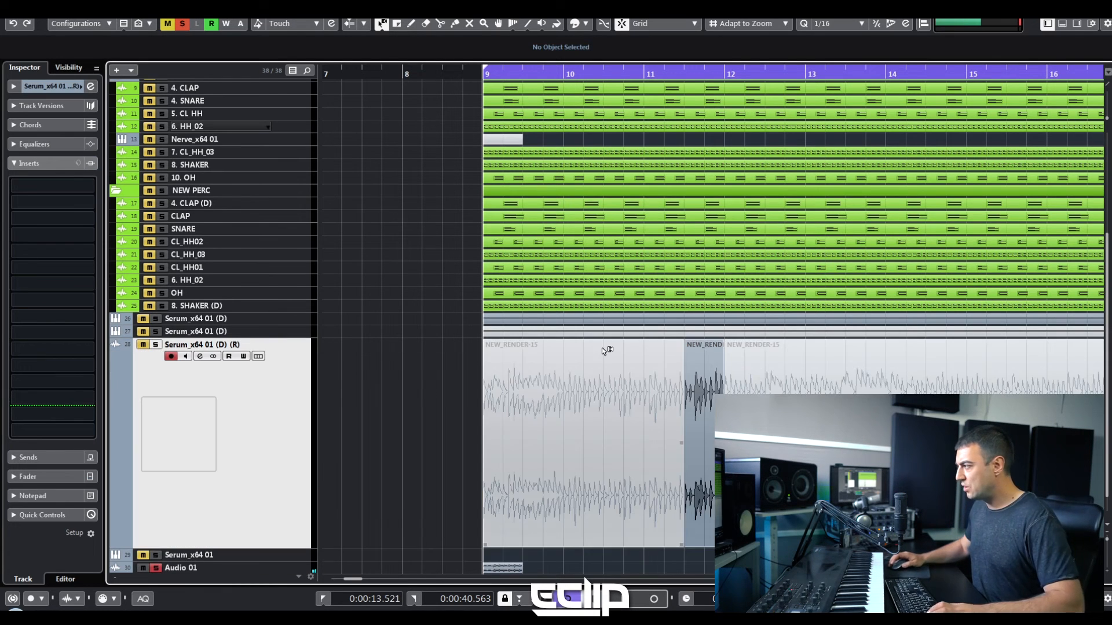
{"action": "scroll", "coordinate": [429, 319], "scroll_direction": "down", "scroll_amount": 4}
{"action": "key", "text": "7"}
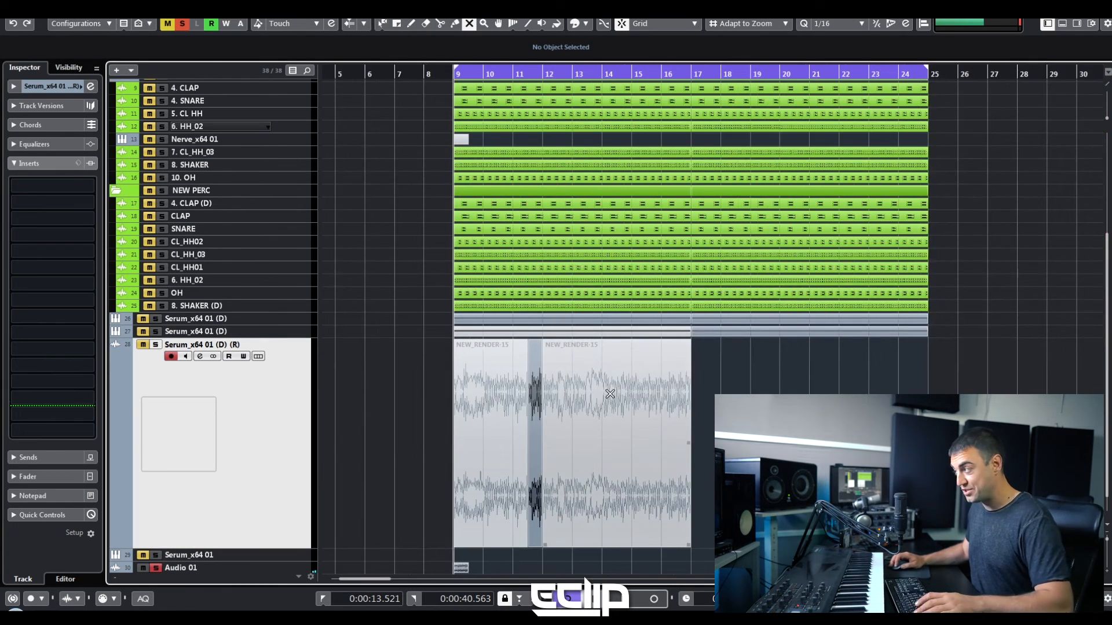
{"action": "left_click", "coordinate": [606, 400]}
{"action": "left_click", "coordinate": [543, 72]}
{"action": "key", "text": "space"}
{"action": "key", "text": "s"}
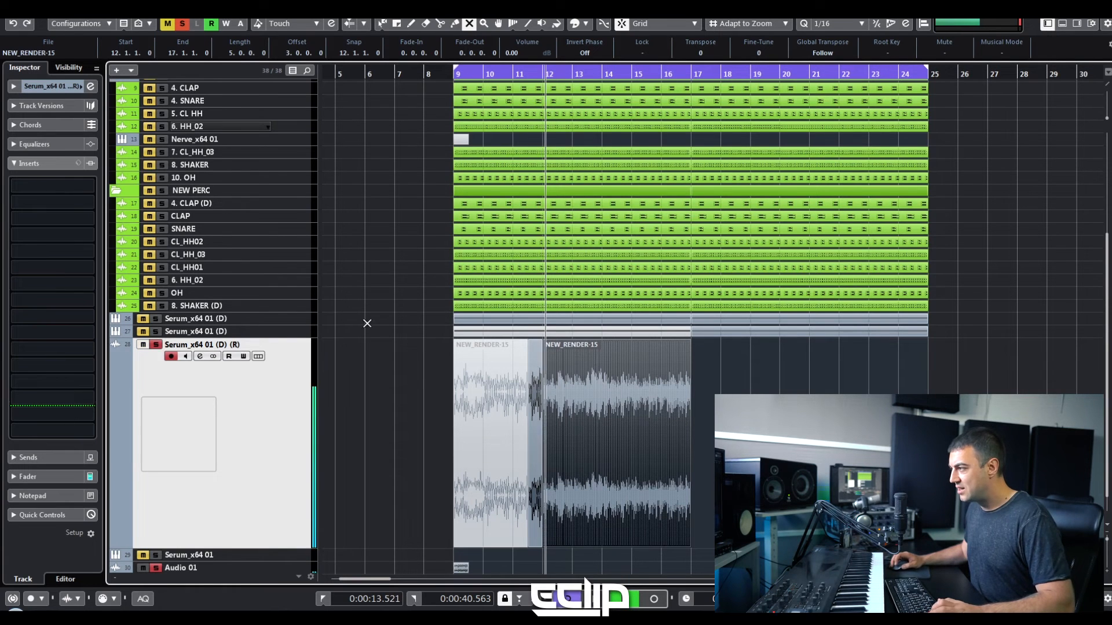
Step: Audition the rendered Serum audio between bars 12 and 14 and split it at 12.3.3
{"action": "scroll", "coordinate": [596, 422], "scroll_direction": "up", "scroll_amount": 4}
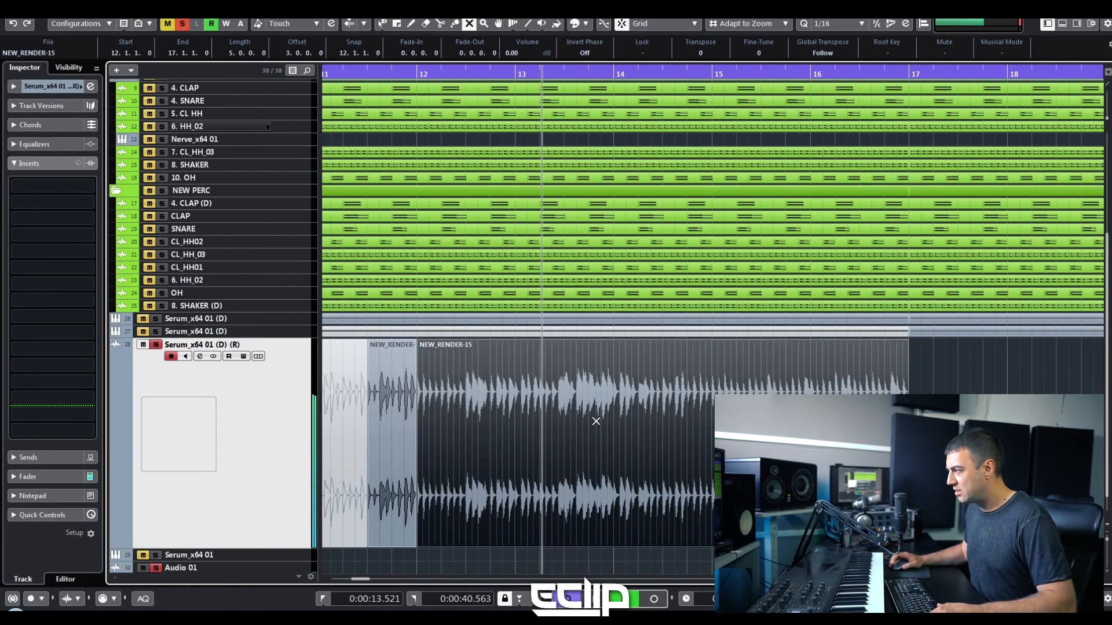
{"action": "key", "text": "space"}
{"action": "left_click", "coordinate": [486, 76]}
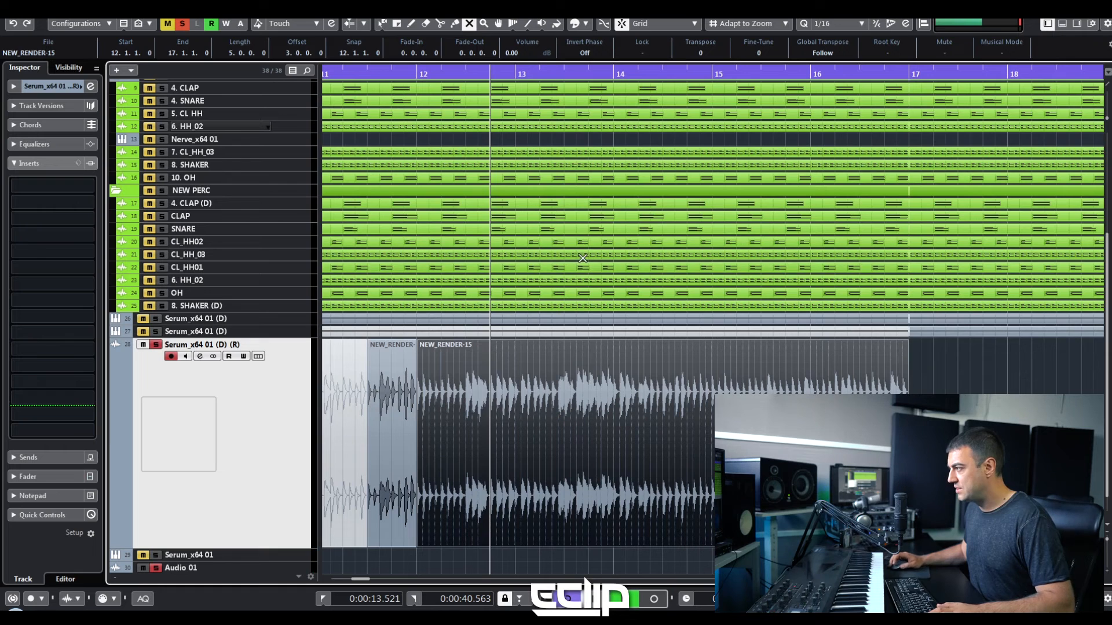
{"action": "key", "text": "space"}
{"action": "key", "text": "space"}
{"action": "key", "text": "3"}
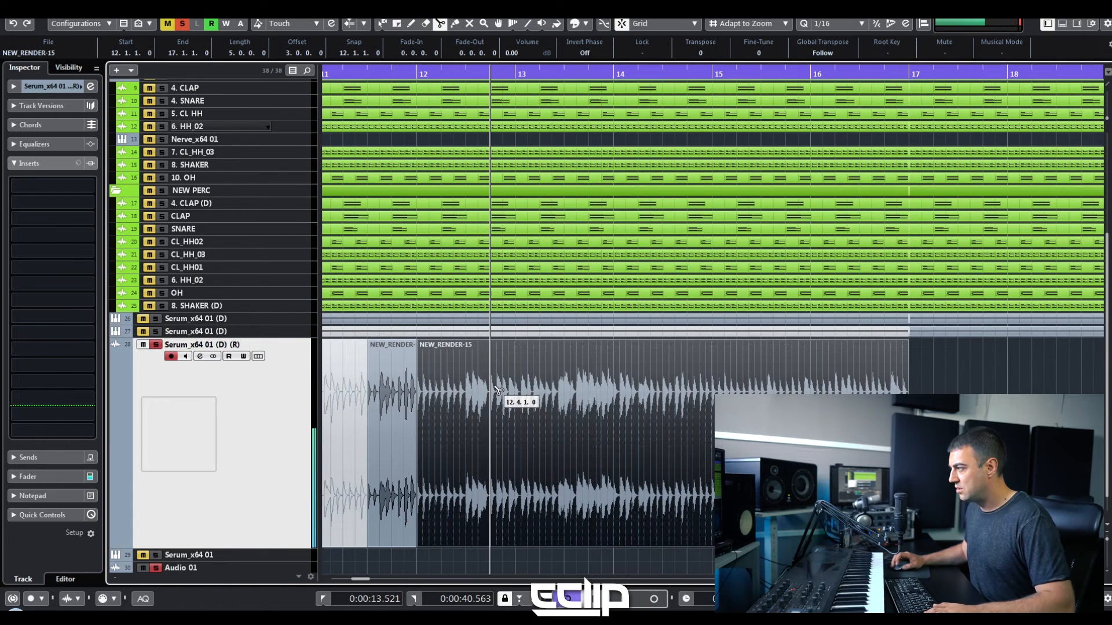
{"action": "scroll", "coordinate": [486, 387], "scroll_direction": "up", "scroll_amount": 2}
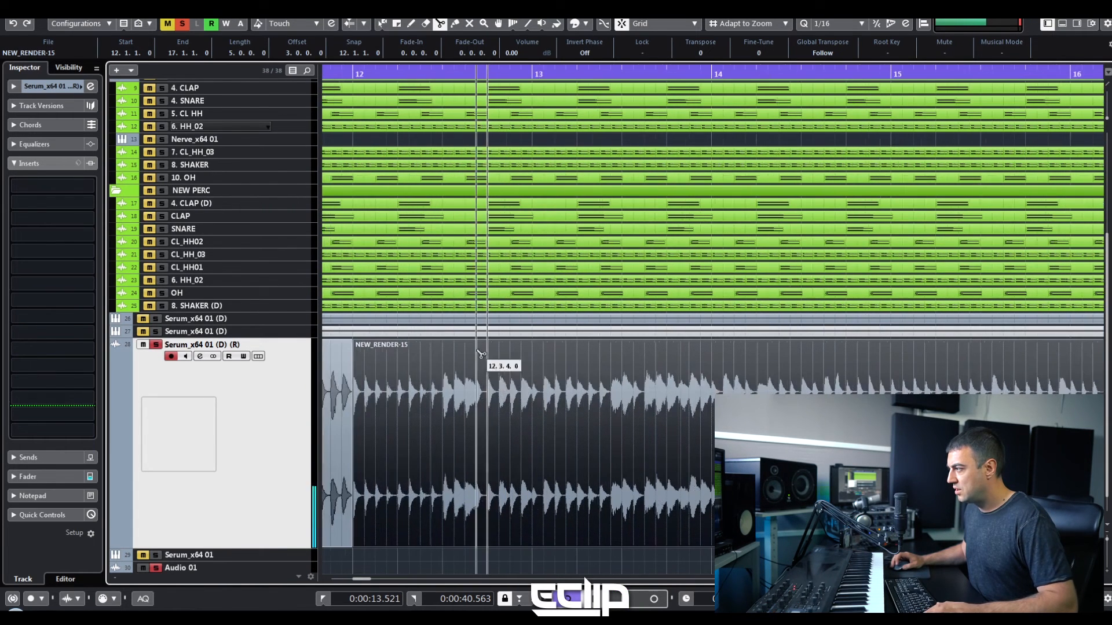
{"action": "left_click", "coordinate": [470, 384]}
{"action": "key", "text": "1"}
{"action": "key", "text": "l"}
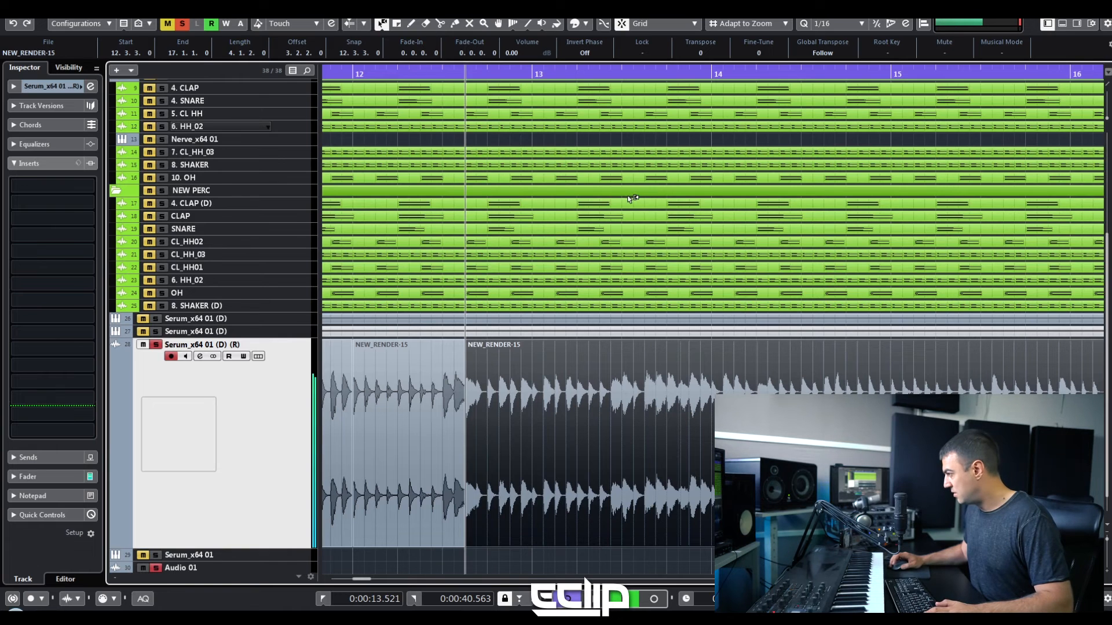
Step: Audition the rendered Serum audio repeatedly from 12.3.3 to find where the zap ends
{"action": "key", "text": "space"}
{"action": "key", "text": "space"}
{"action": "key", "text": "space"}
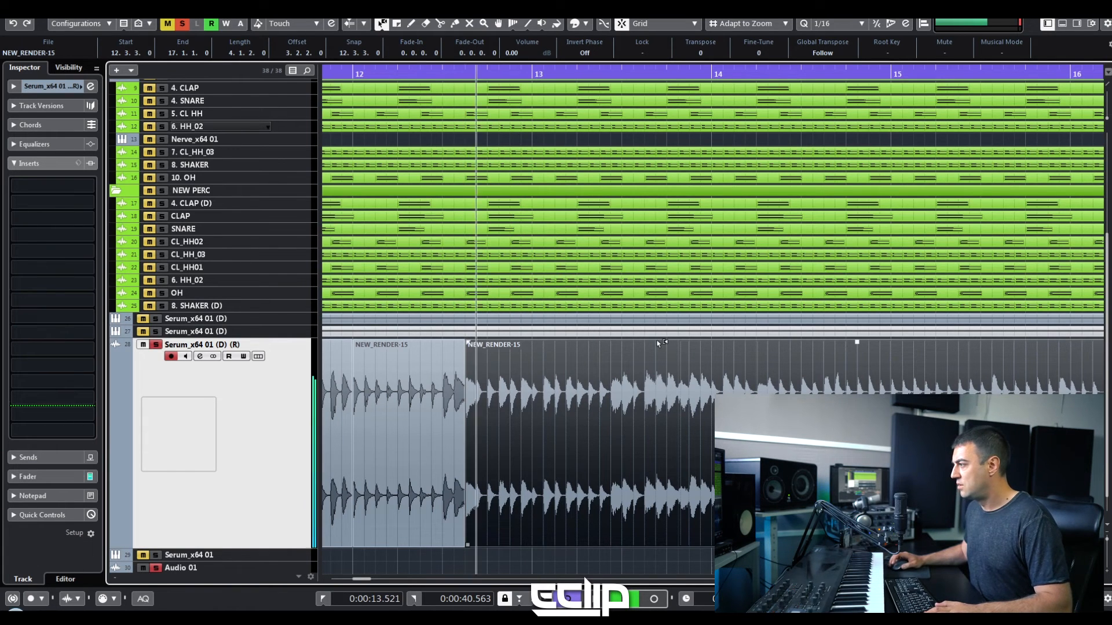
{"action": "key", "text": "space"}
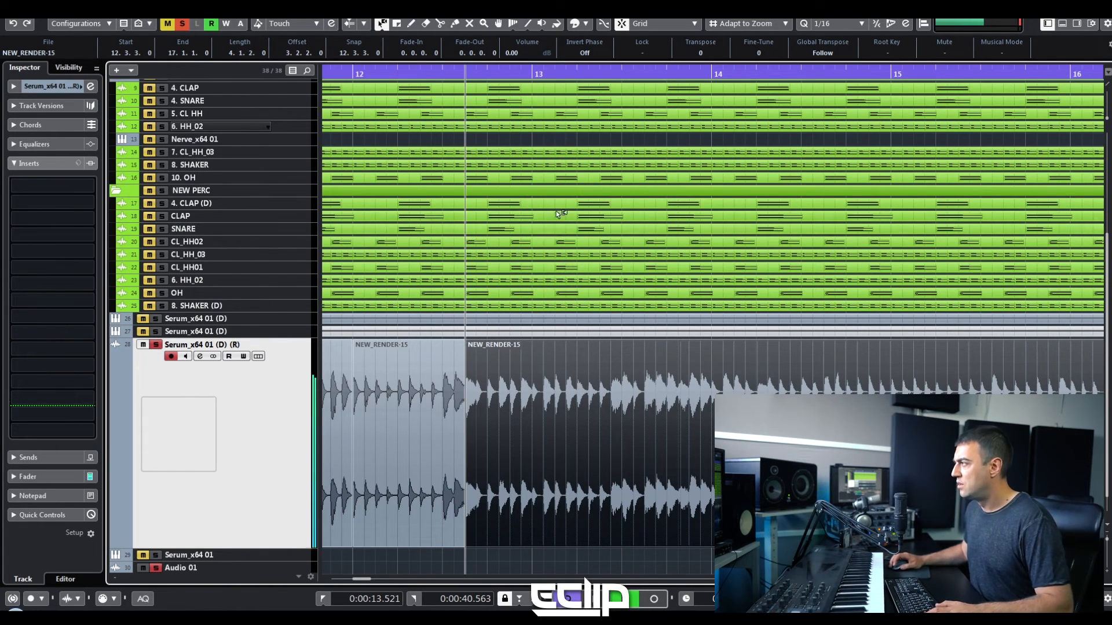
{"action": "key", "text": "space"}
{"action": "key", "text": "space"}
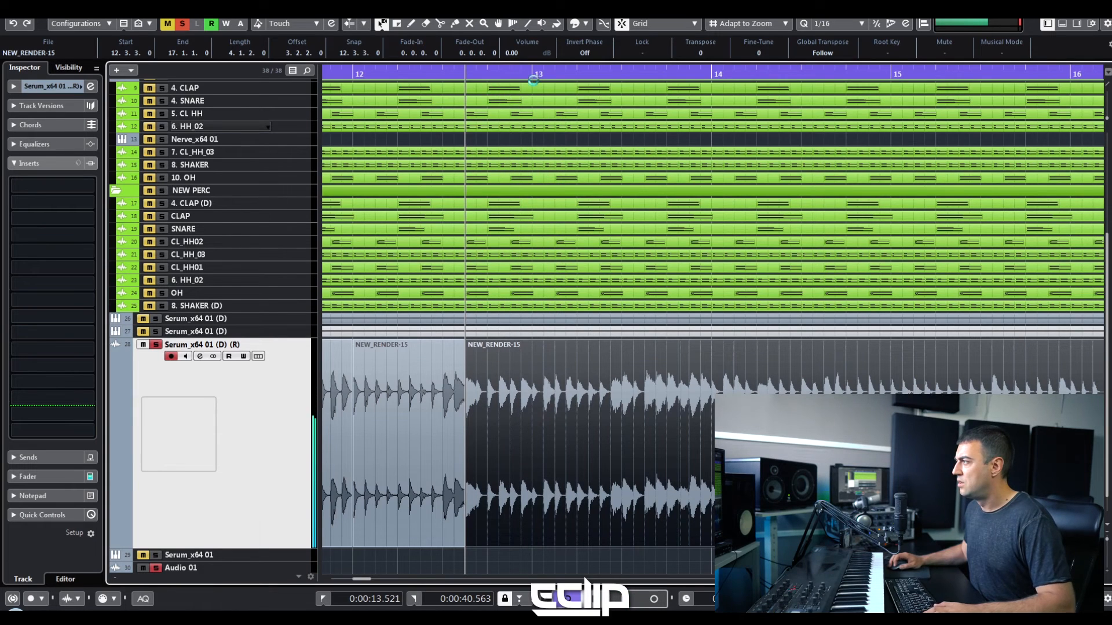
Step: Split the rendered Serum audio at 13.2.3, mute everything after the split, and audition the remaining slice
{"action": "key", "text": "3"}
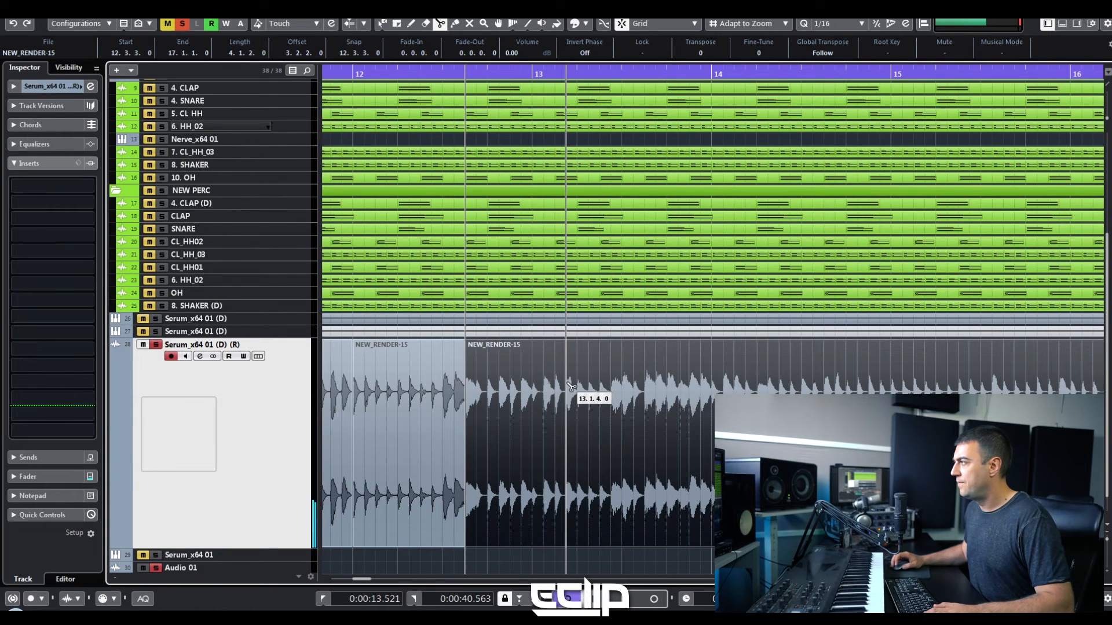
{"action": "left_click", "coordinate": [601, 387]}
{"action": "key", "text": "1"}
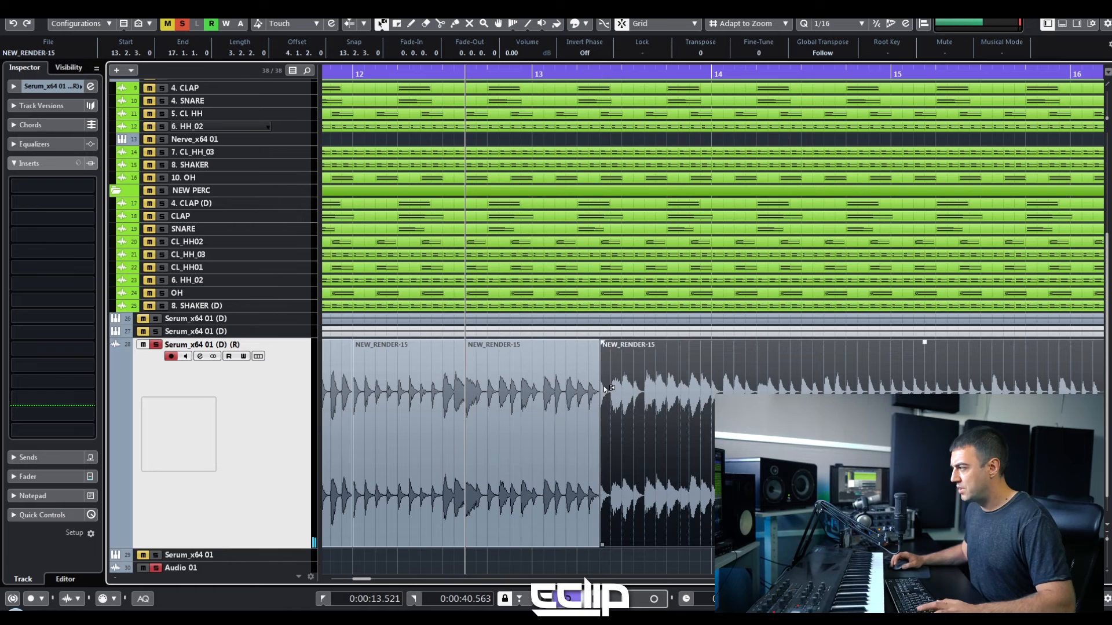
{"action": "key", "text": "7"}
{"action": "left_click", "coordinate": [625, 384]}
{"action": "key", "text": "1"}
{"action": "key", "text": "space"}
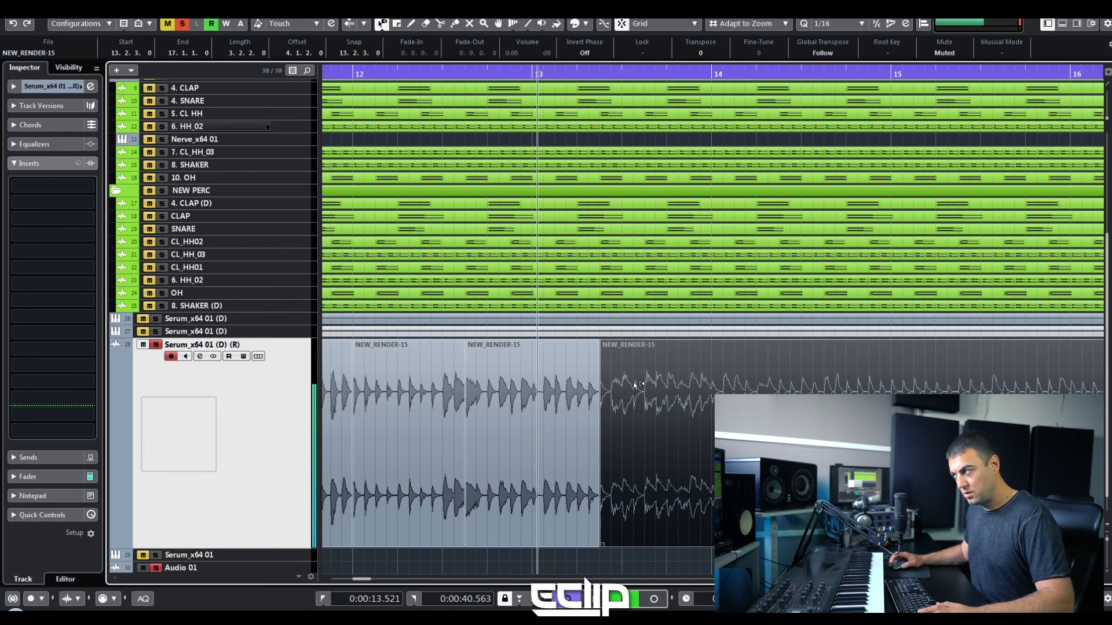
Step: Split the slice again at 13.1.4, mute the short piece between 13.1.4 and 13.2.3, and restart playback
{"action": "left_click", "coordinate": [591, 380]}
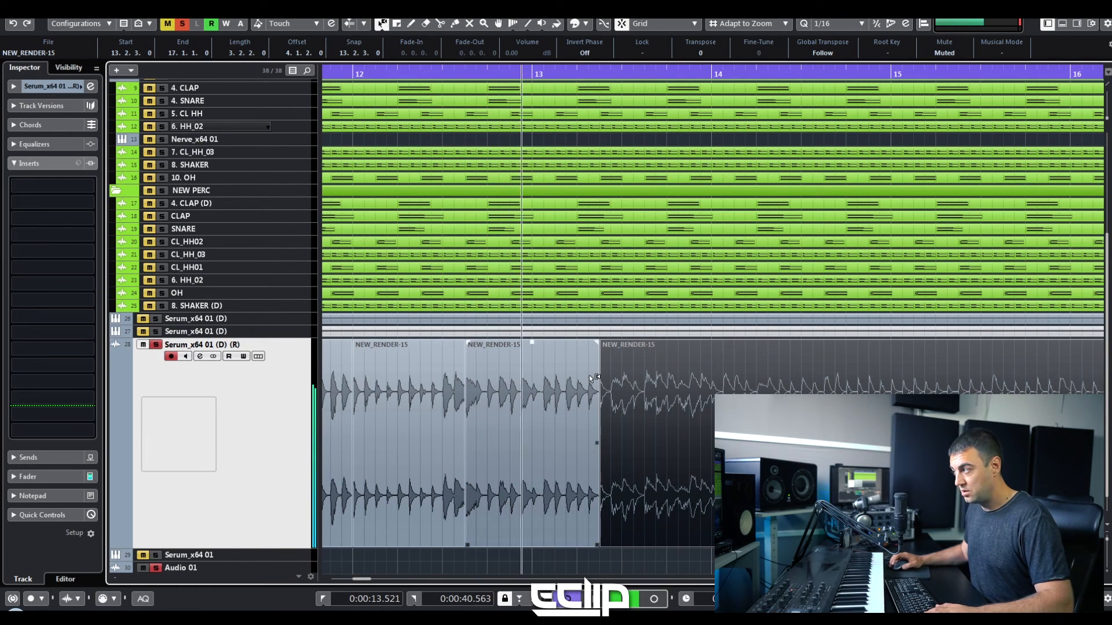
{"action": "key", "text": "3"}
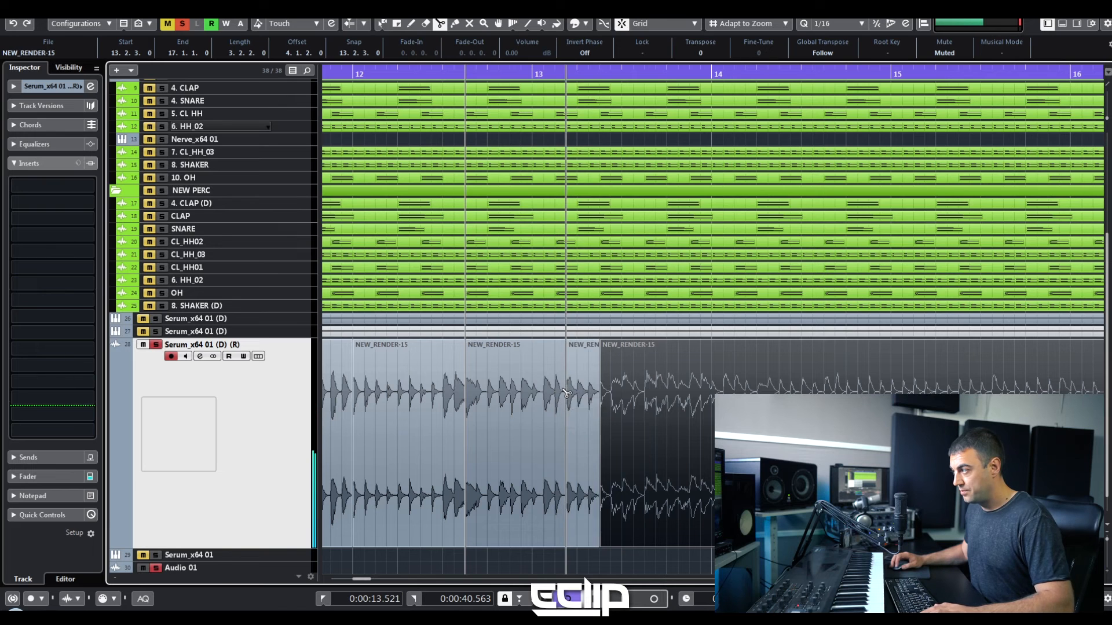
{"action": "left_click", "coordinate": [565, 390]}
{"action": "key", "text": "7"}
{"action": "left_click", "coordinate": [584, 391]}
{"action": "key", "text": "space"}
{"action": "key", "text": "1"}
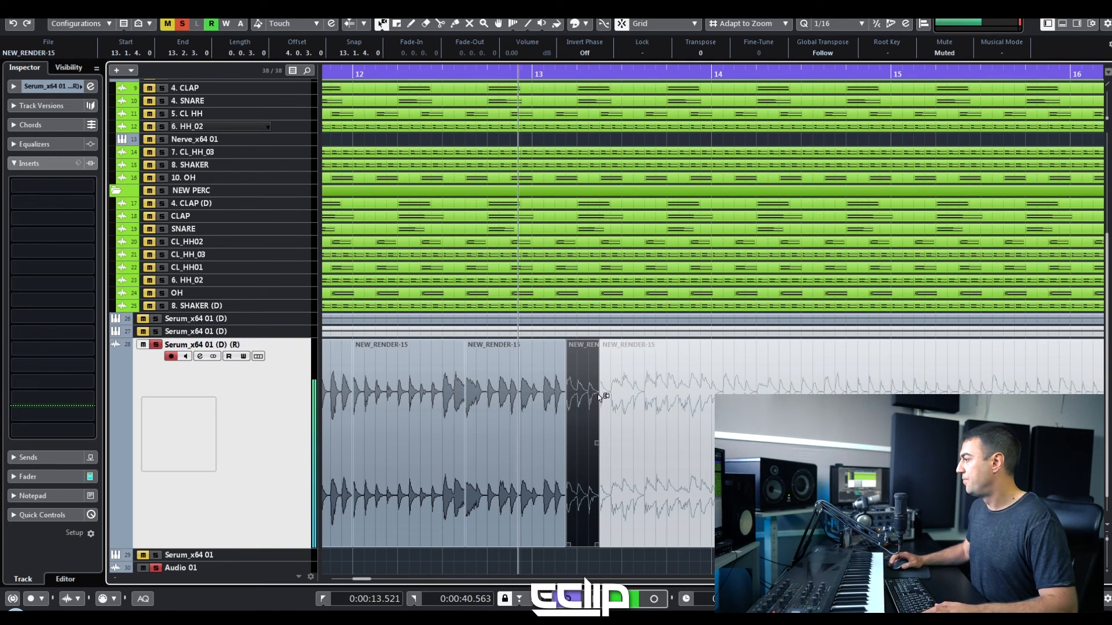
Step: Copy the 12.3.3 to 13.1.4 slice to bar 11 on Audio 01 and trim its end to half a bar
{"action": "key", "text": "shift+f"}
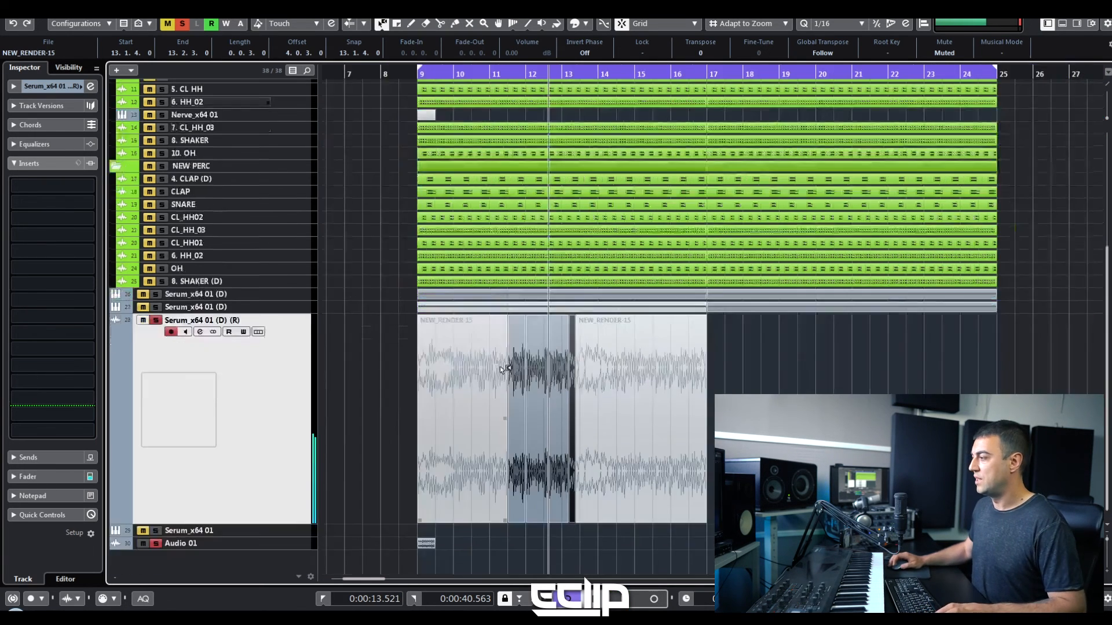
{"action": "left_click_drag", "start_coordinate": [556, 387], "coordinate": [488, 544]}
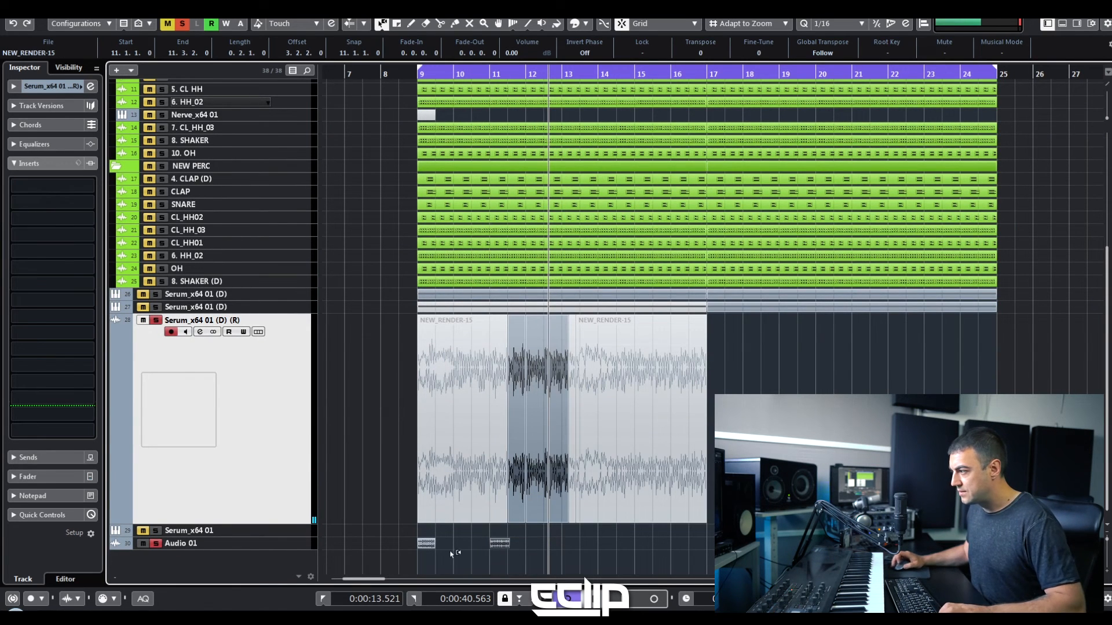
{"action": "left_click", "coordinate": [296, 543]}
{"action": "key", "text": "z"}
{"action": "scroll", "coordinate": [473, 481], "scroll_direction": "up", "scroll_amount": 5}
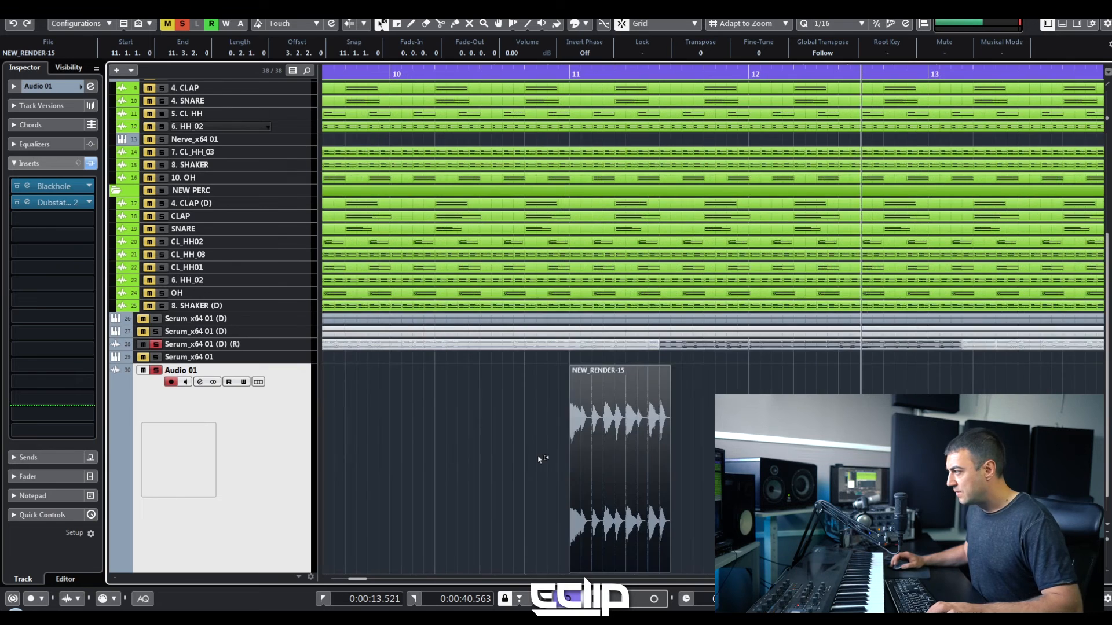
{"action": "key", "text": "1"}
{"action": "left_click_drag", "start_coordinate": [667, 571], "coordinate": [655, 561]}
{"action": "scroll", "coordinate": [606, 481], "scroll_direction": "down", "scroll_amount": 5}
{"action": "left_click", "coordinate": [694, 428]}
Step: Unsolo the rendered Serum track and Audio 01, mute the rendered track, and play the zaps with the full mix from bar 9
{"action": "key", "text": "KP_1"}
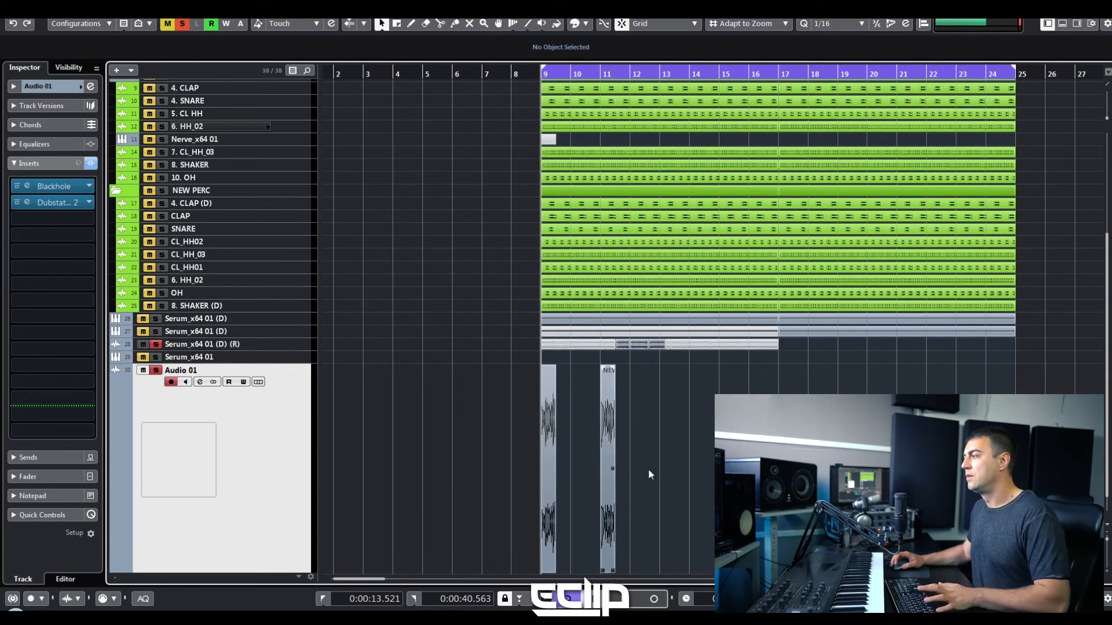
{"action": "key", "text": "space"}
{"action": "left_click", "coordinate": [153, 344]}
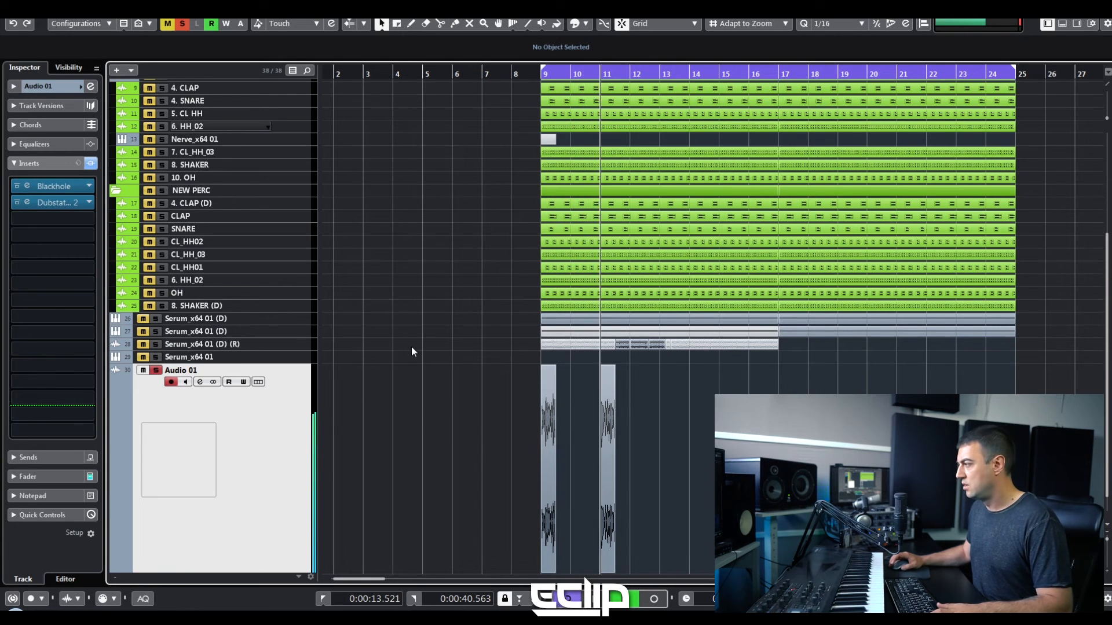
{"action": "key", "text": "s"}
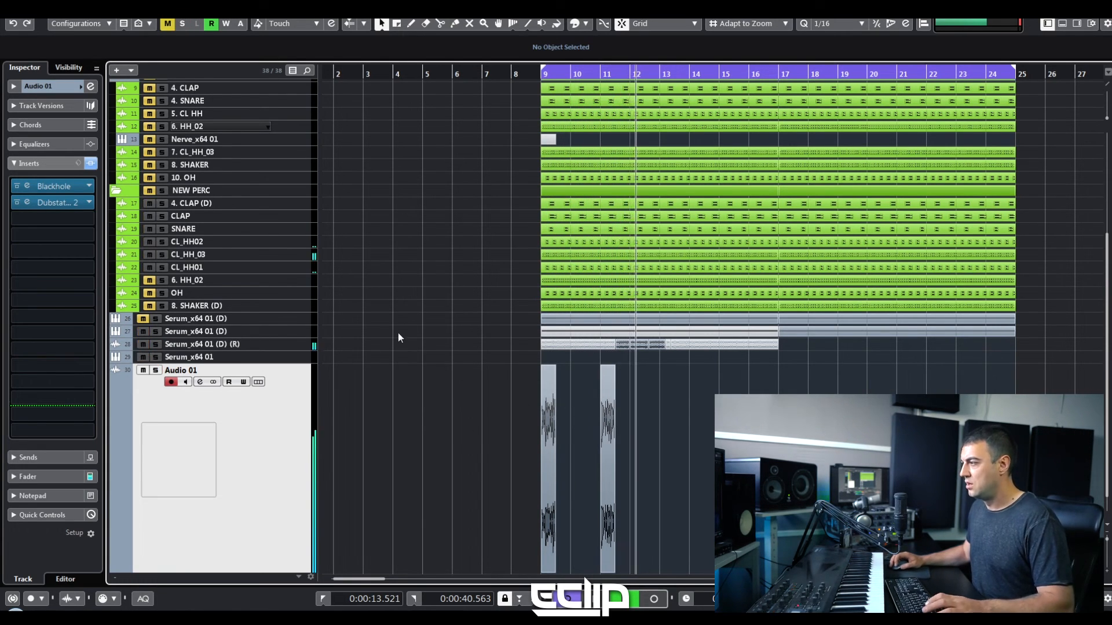
{"action": "key", "text": "space"}
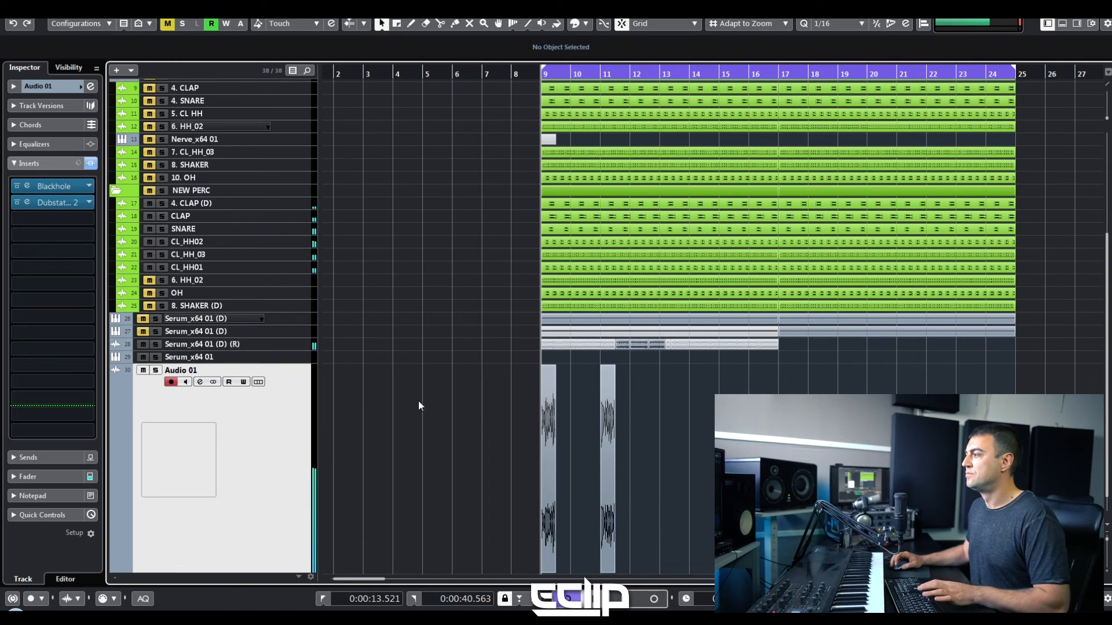
{"action": "left_click", "coordinate": [146, 348]}
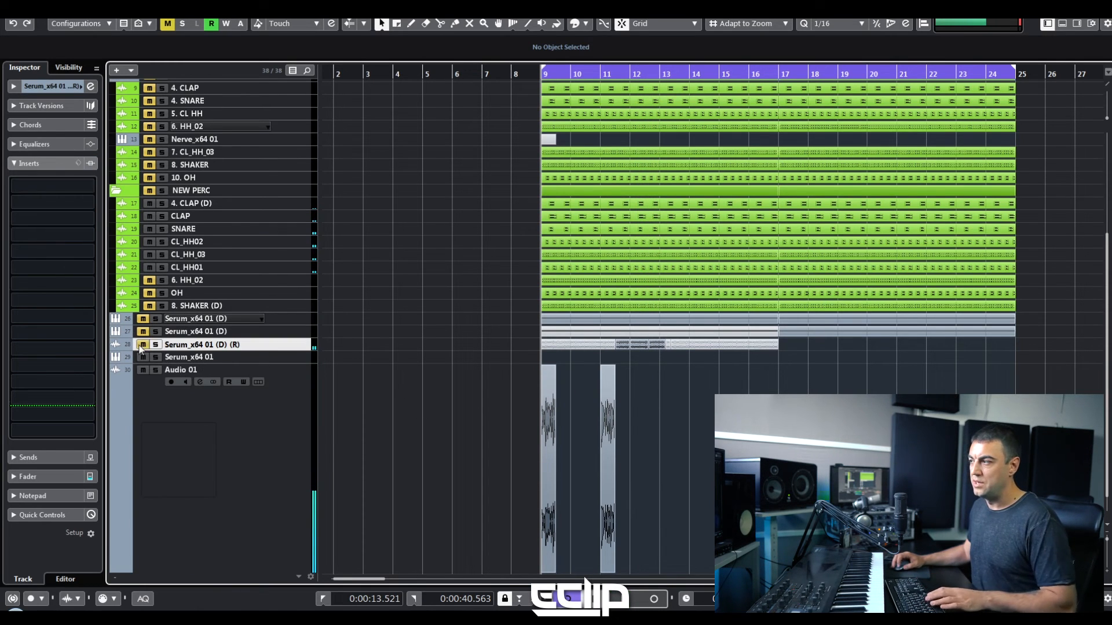
{"action": "key", "text": "space"}
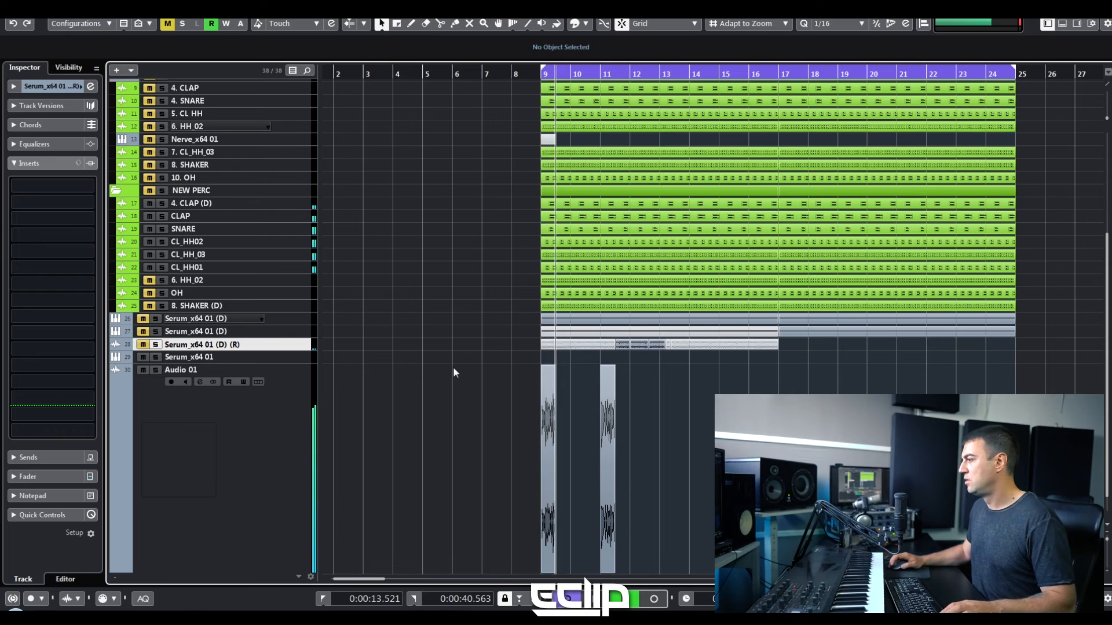
Step: Open the channel settings of Audio 01 and raise its volume fader slightly during playback
{"action": "left_click", "coordinate": [286, 423]}
{"action": "key", "text": "e"}
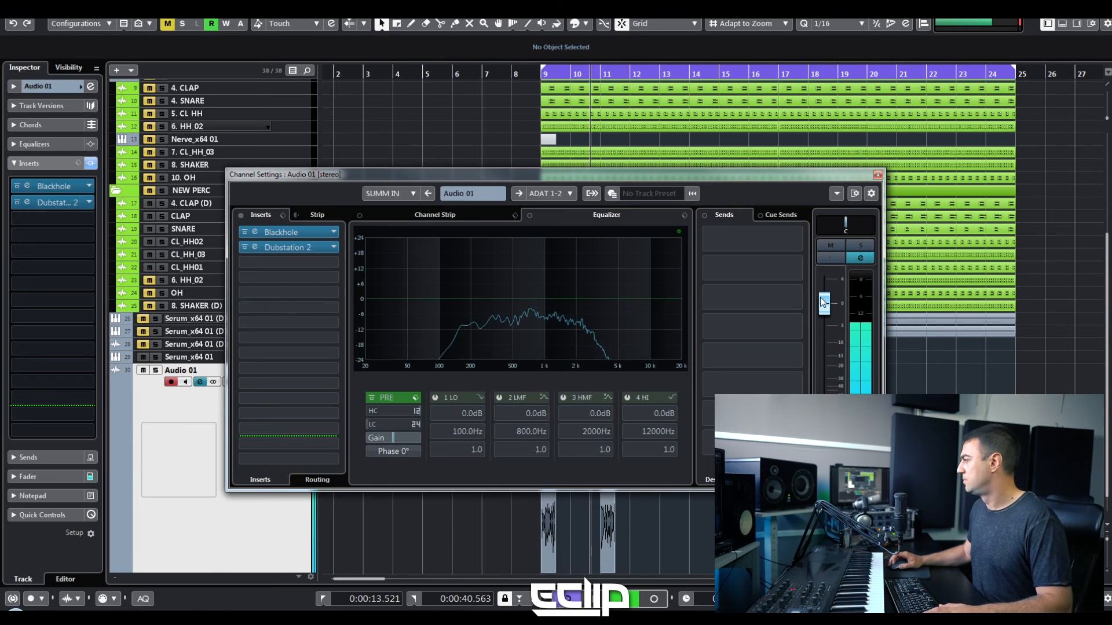
{"action": "left_click_drag", "start_coordinate": [823, 308], "coordinate": [823, 300]}
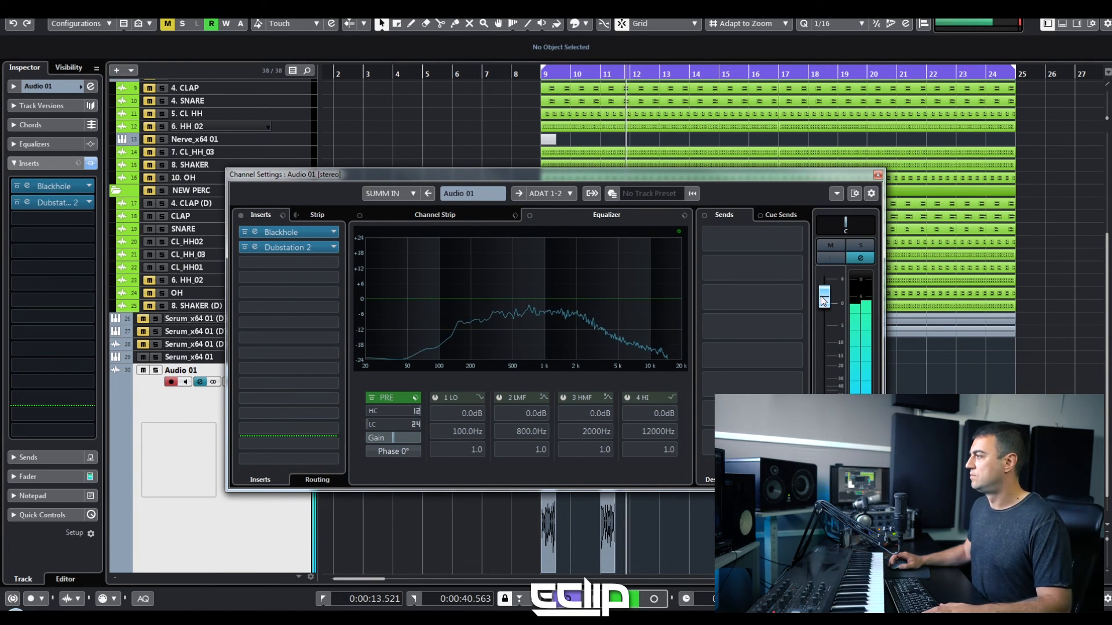
{"action": "left_click", "coordinate": [263, 249]}
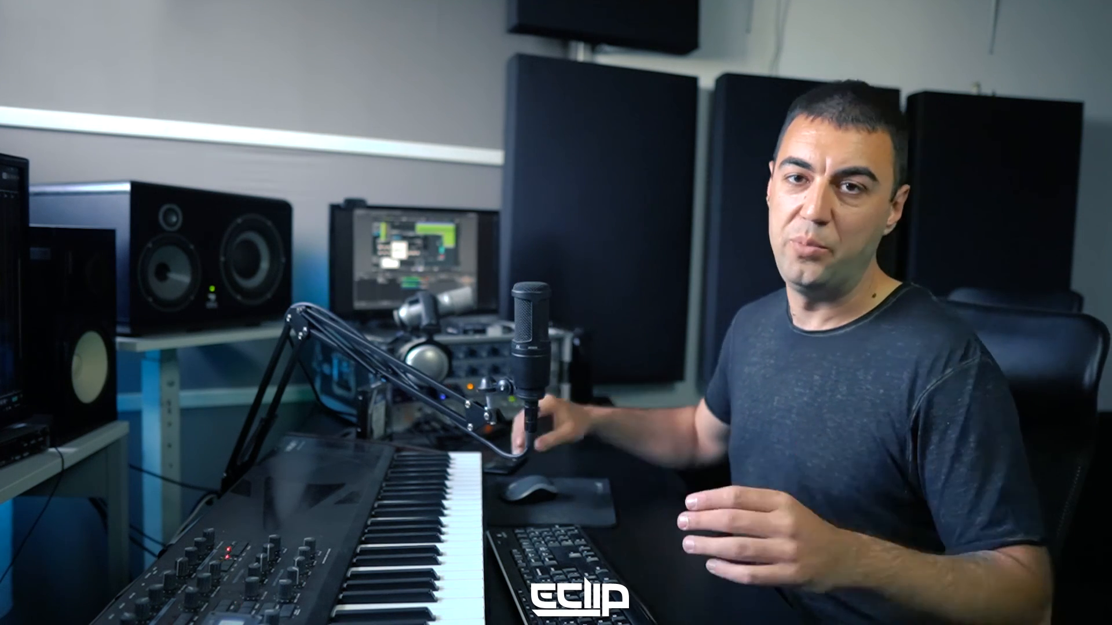